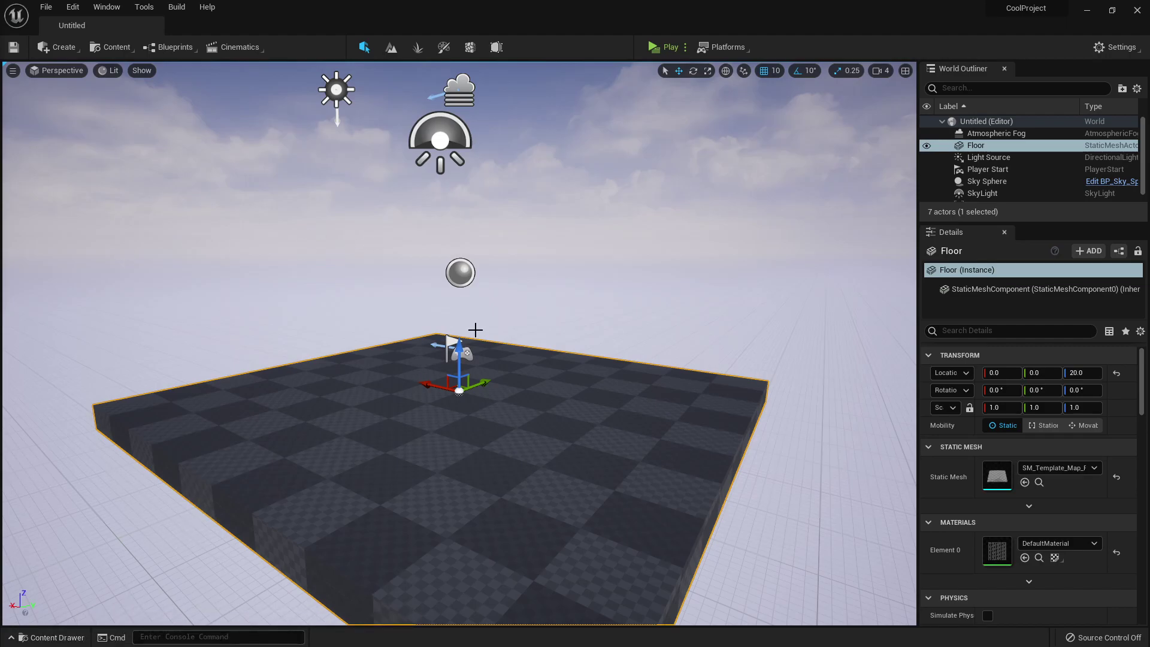
Select the Sky Sphere in the level, then bring the Content Drawer back with Ctrl+Space.
{"action": "left_click", "coordinate": [60, 638]}
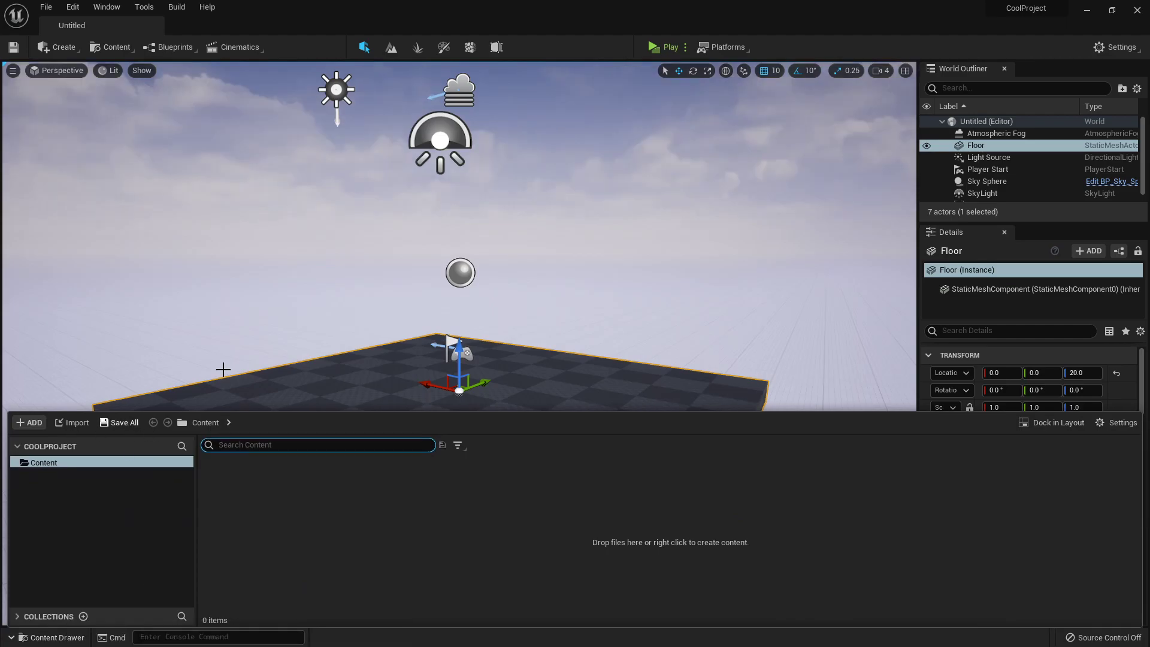
{"action": "left_click", "coordinate": [378, 329]}
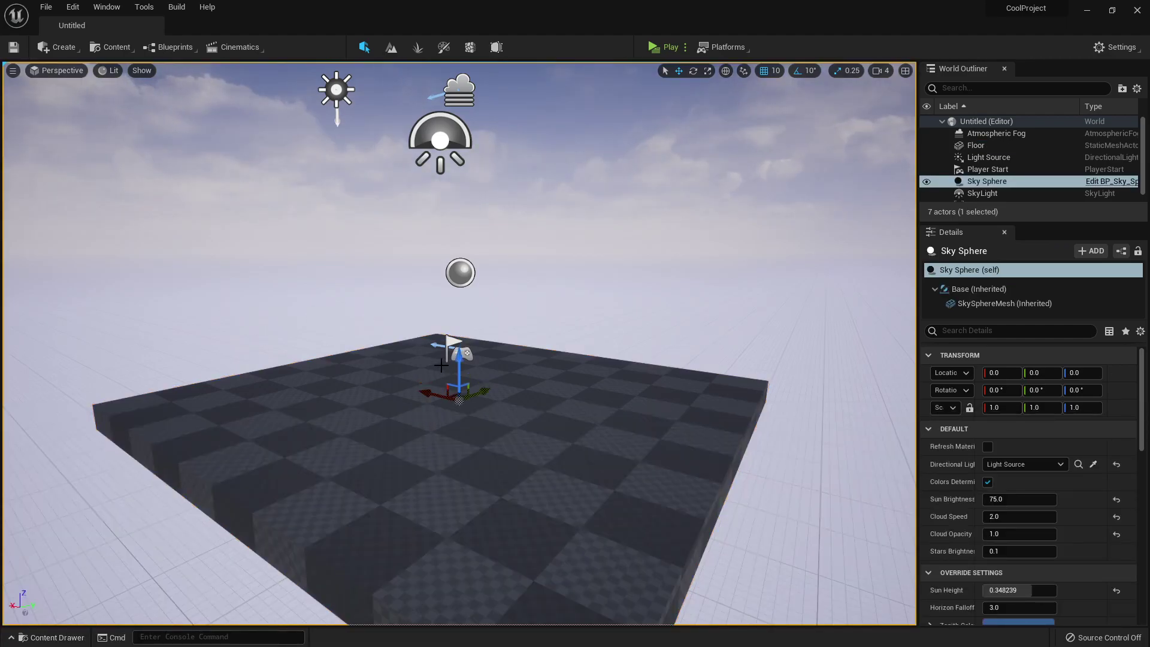
{"action": "key", "text": "ctrl+space"}
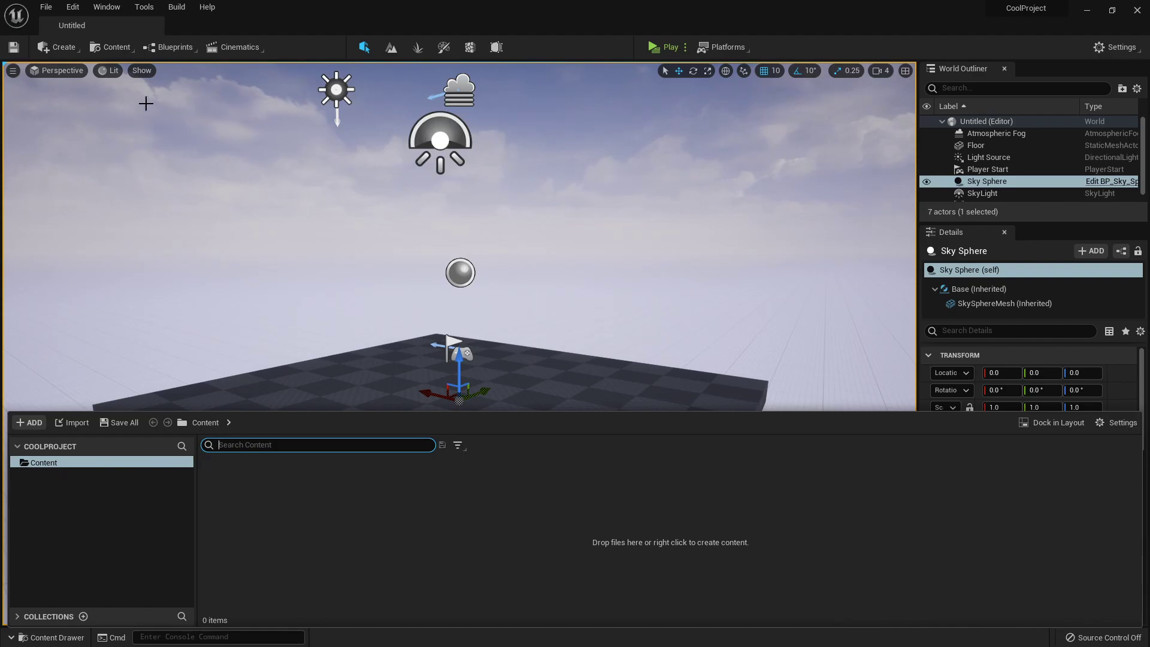
Open Content Browser 1 as a floating window, move it lower, widen it and shorten it.
{"action": "left_click", "coordinate": [106, 7]}
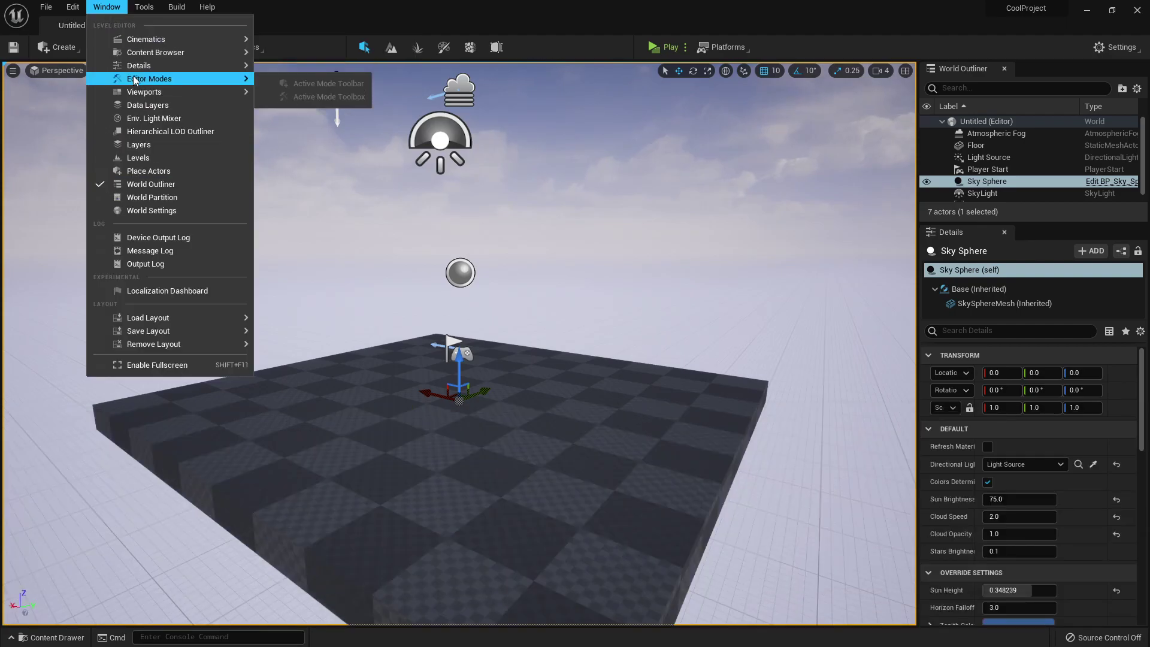
{"action": "mouse_move", "coordinate": [156, 53]}
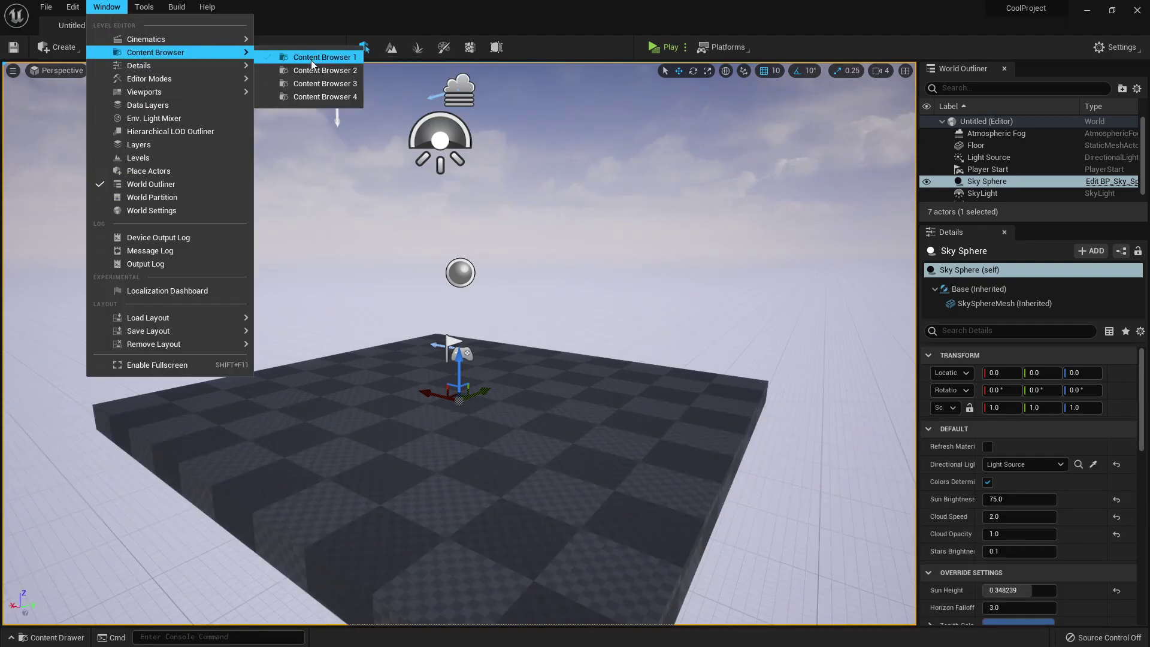
{"action": "left_click", "coordinate": [311, 60]}
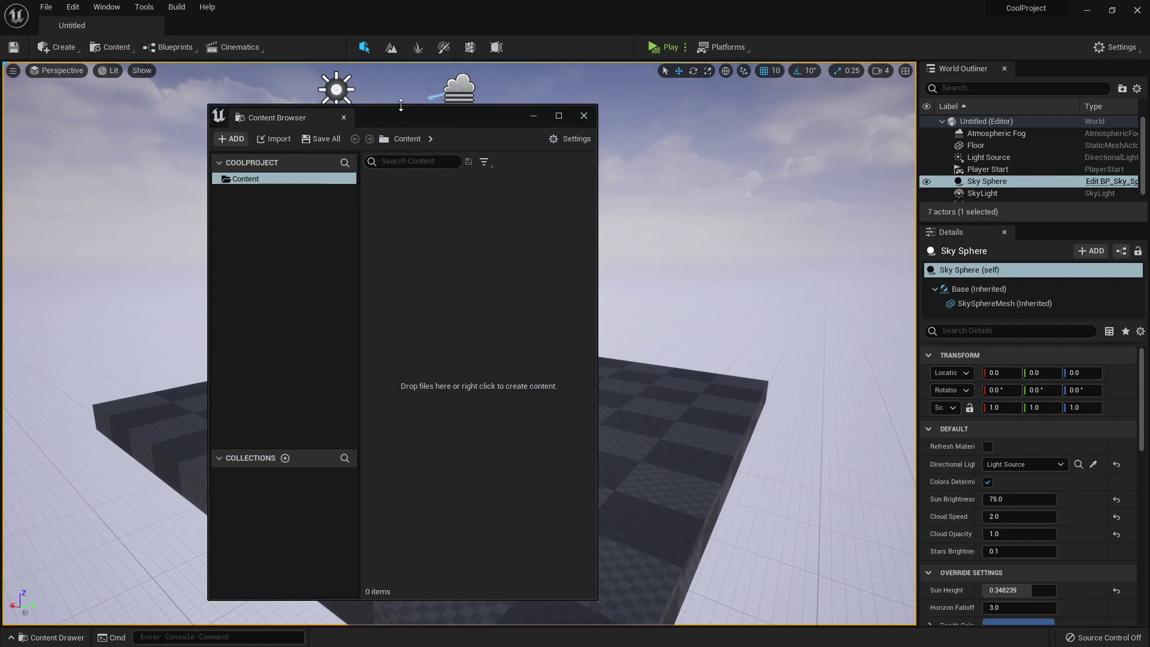
{"action": "left_click_drag", "start_coordinate": [402, 112], "coordinate": [402, 274]}
{"action": "left_click_drag", "start_coordinate": [597, 414], "coordinate": [917, 396]}
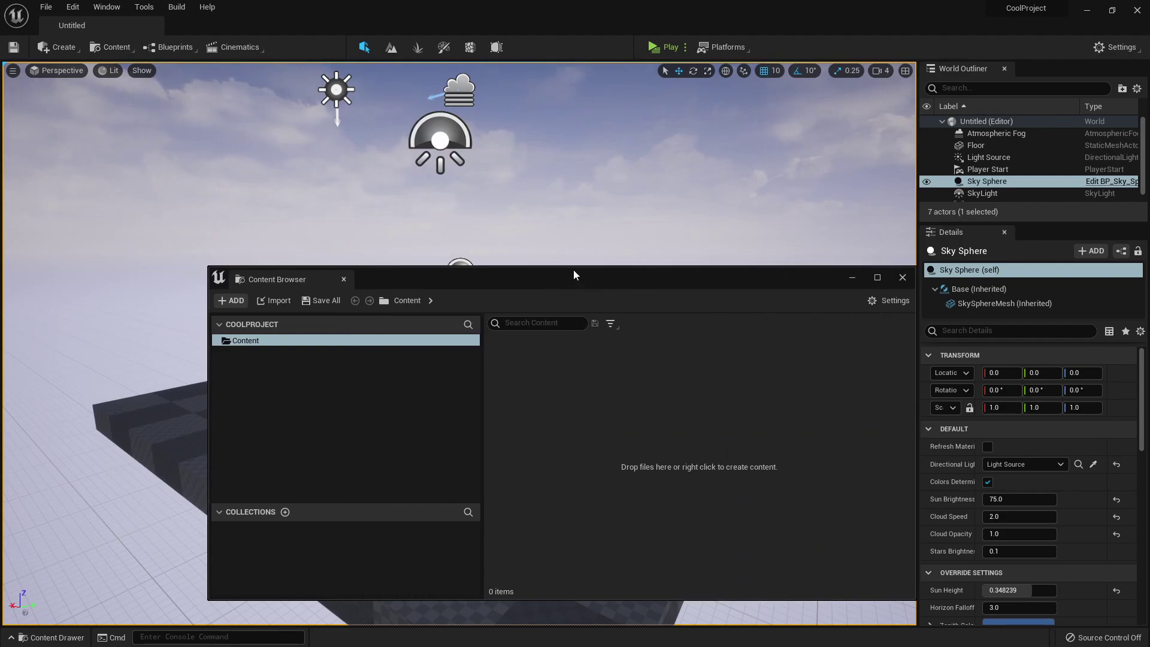
{"action": "left_click_drag", "start_coordinate": [575, 268], "coordinate": [407, 312]}
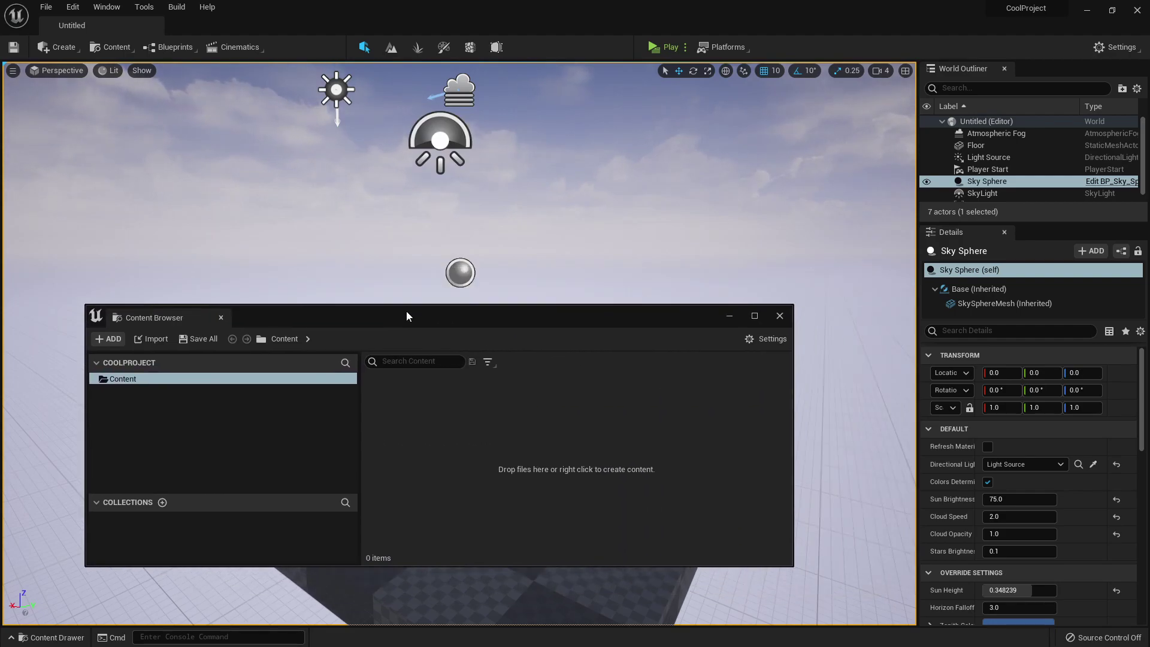
Open Content Browser 2, shorten it, then drag both browser windows off-screen.
{"action": "left_click", "coordinate": [94, 9]}
{"action": "mouse_move", "coordinate": [72, 7]}
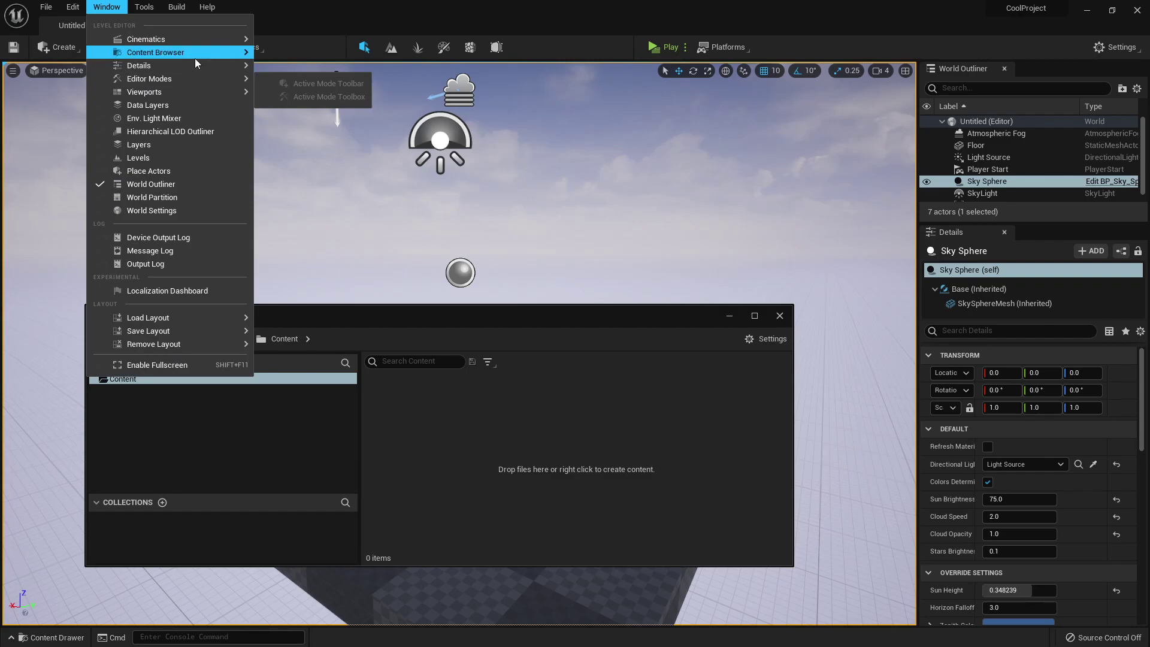
{"action": "mouse_move", "coordinate": [196, 58]}
{"action": "left_click", "coordinate": [312, 65]}
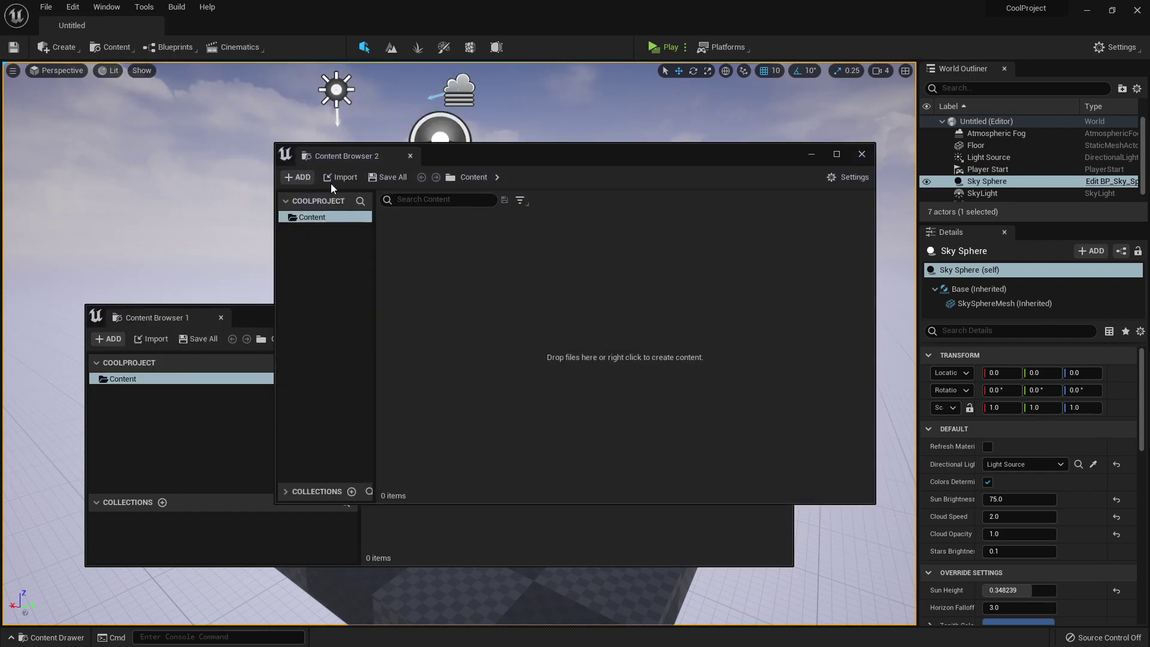
{"action": "left_click_drag", "start_coordinate": [509, 145], "coordinate": [326, 34]}
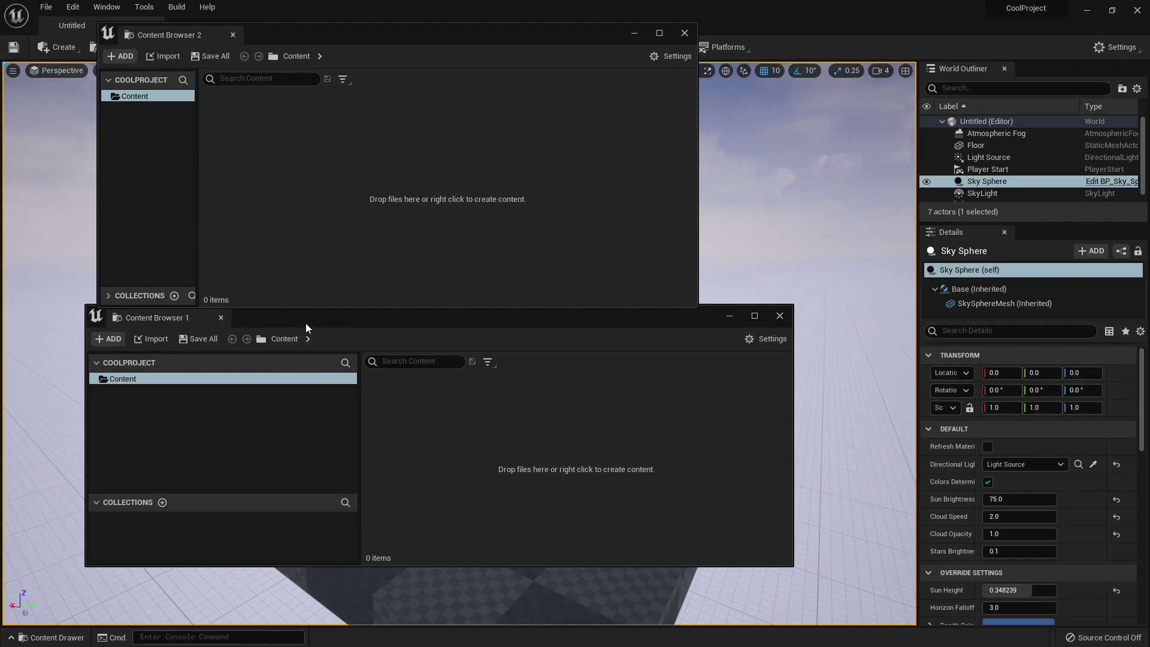
{"action": "left_click_drag", "start_coordinate": [306, 322], "coordinate": [0, 387]}
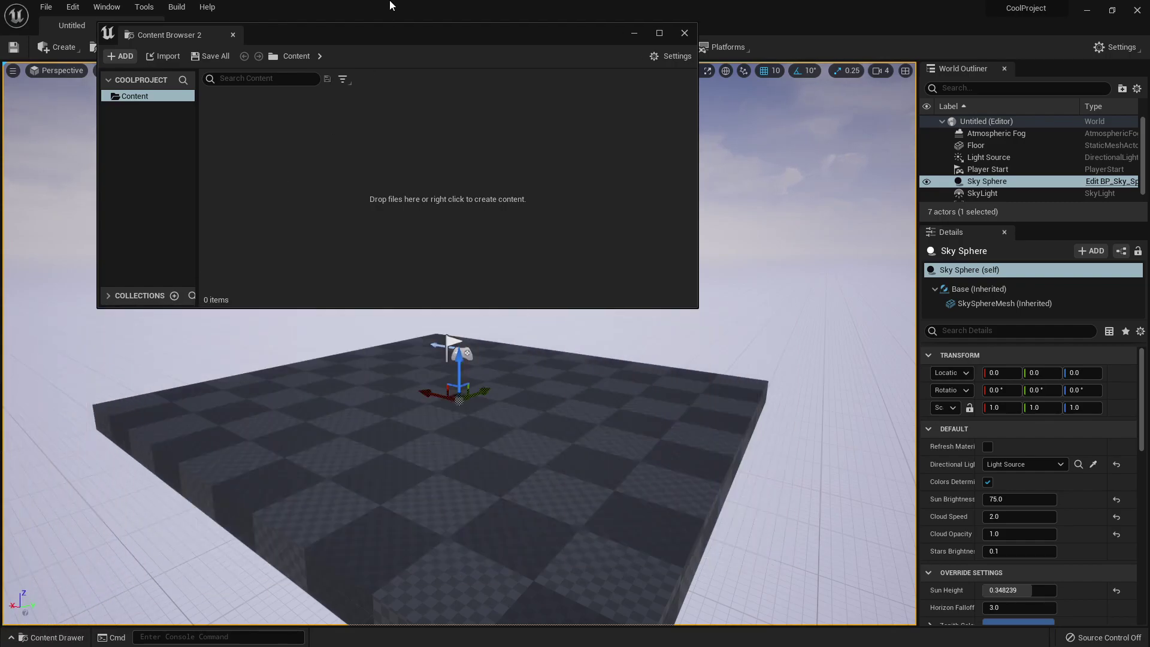
{"action": "left_click_drag", "start_coordinate": [377, 38], "coordinate": [0, 48]}
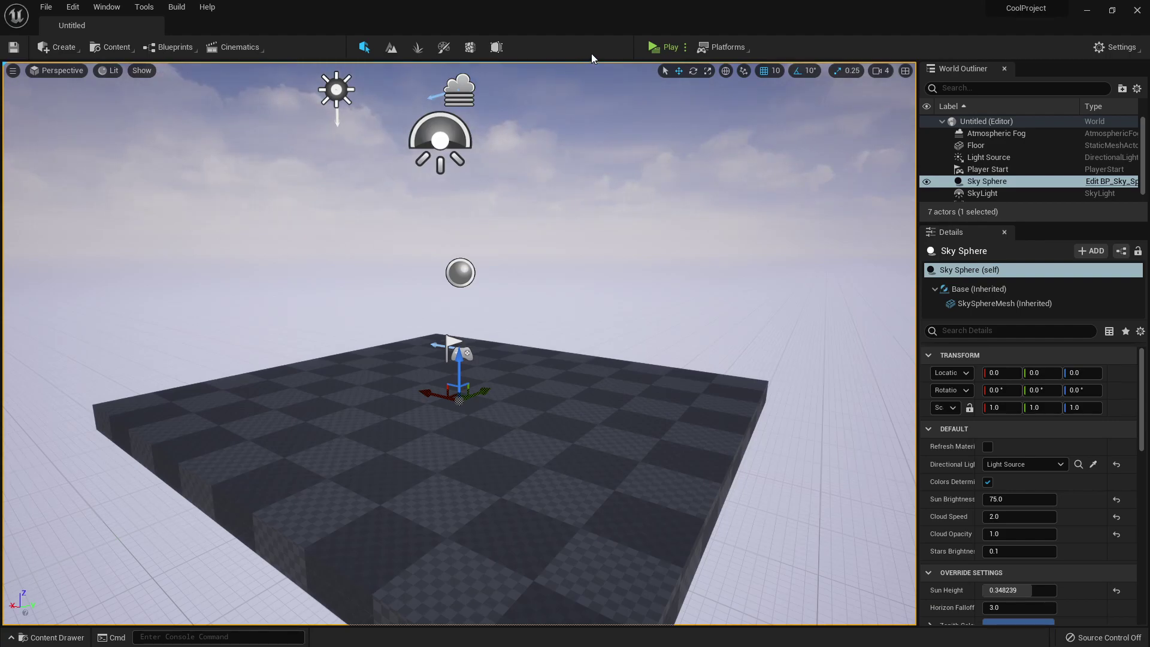
Try the Ctrl+P asset search, then browse the content drawer's Add and right-click create menus, ending on Add.
{"action": "key", "text": "ctrl+p"}
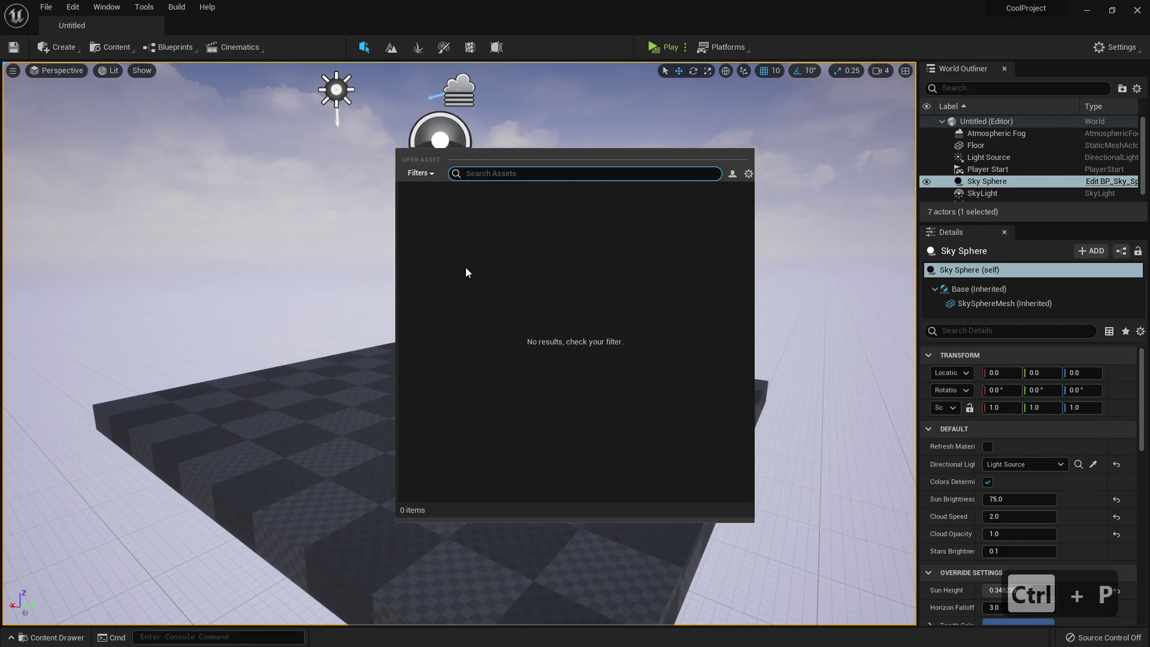
{"action": "left_click", "coordinate": [13, 638]}
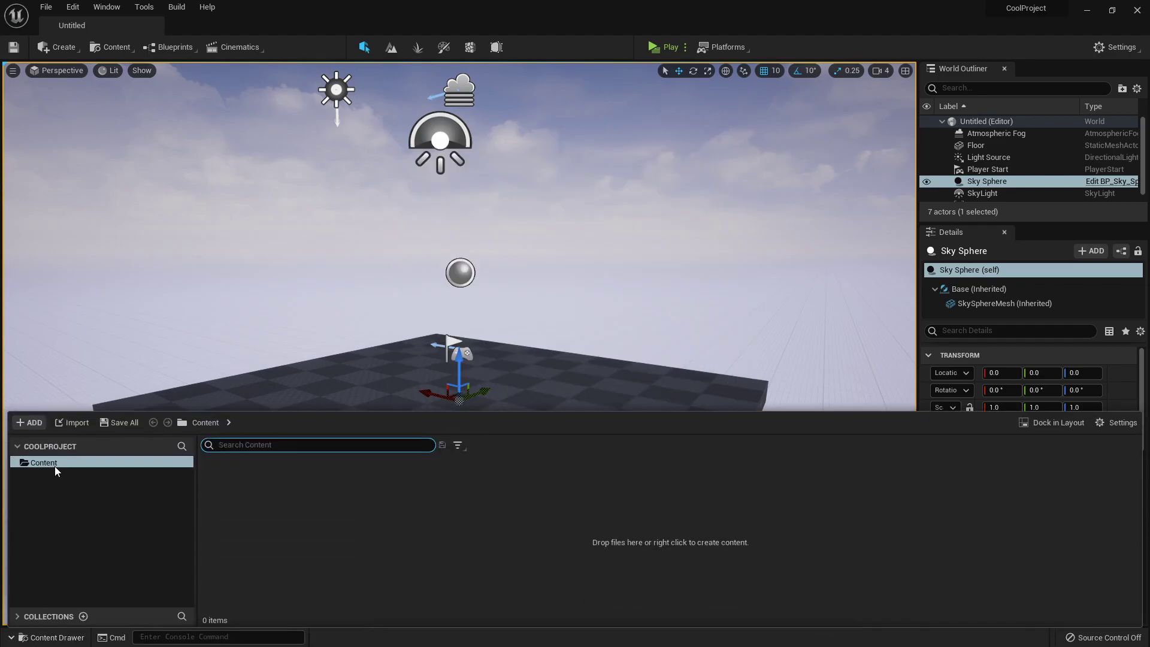
{"action": "left_click", "coordinate": [36, 423]}
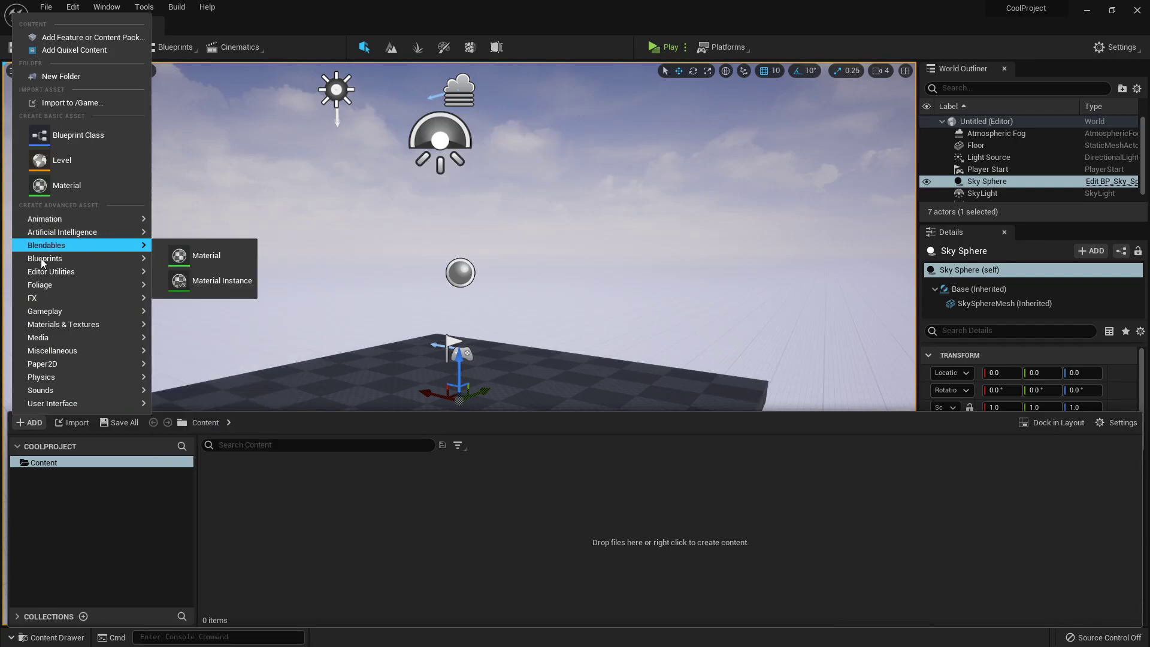
{"action": "left_click", "coordinate": [452, 505]}
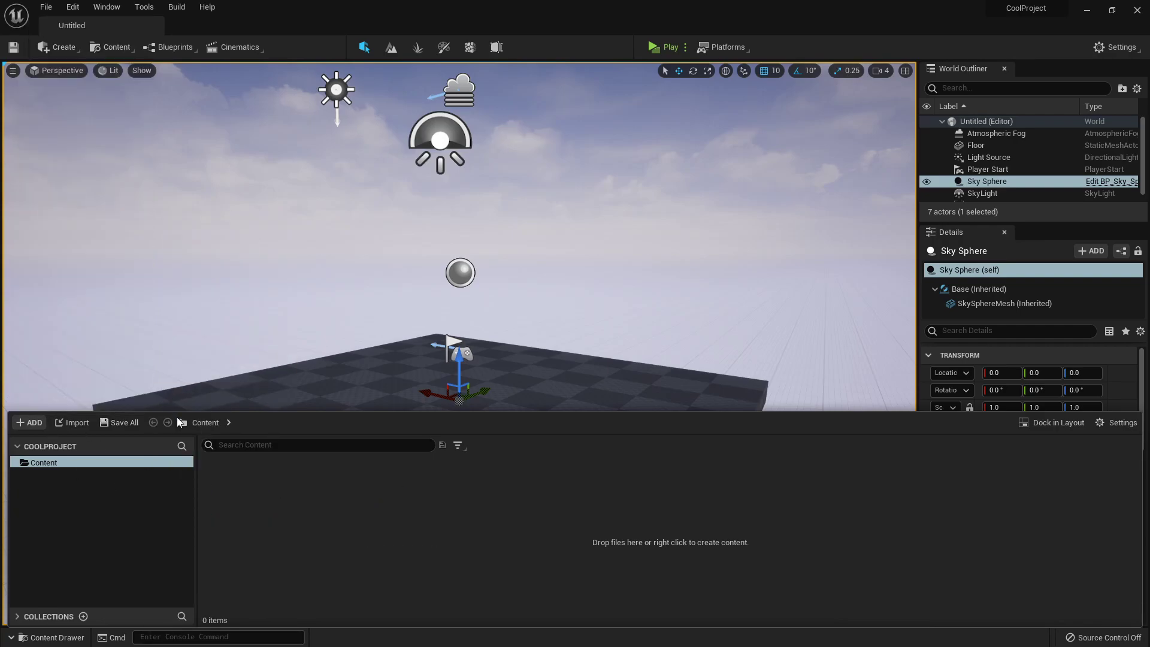
{"action": "right_click", "coordinate": [280, 502]}
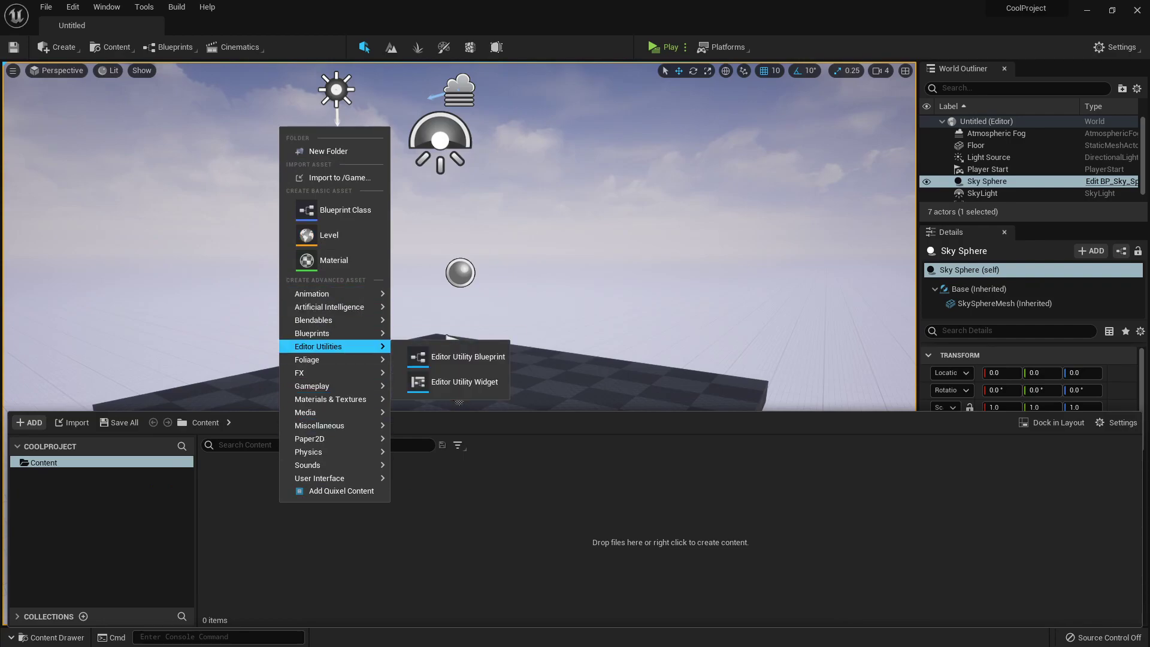
{"action": "left_click", "coordinate": [60, 517]}
{"action": "left_click", "coordinate": [29, 423]}
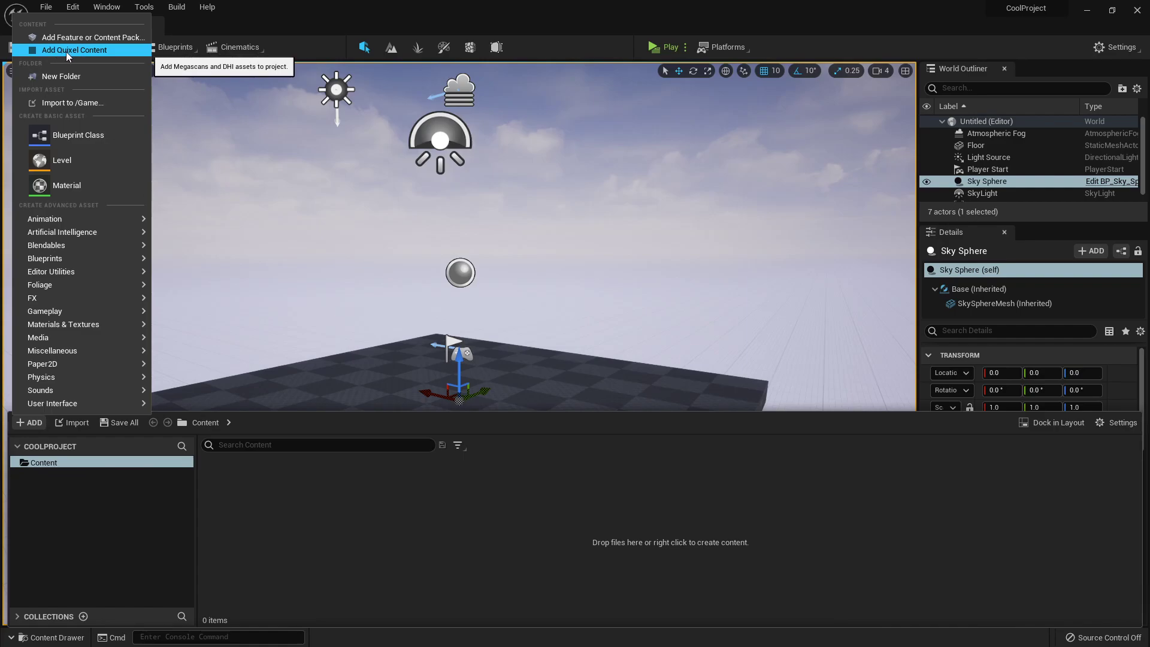
Add the Starter Content pack from the Content Packs tab and close the dialog.
{"action": "left_click", "coordinate": [83, 38]}
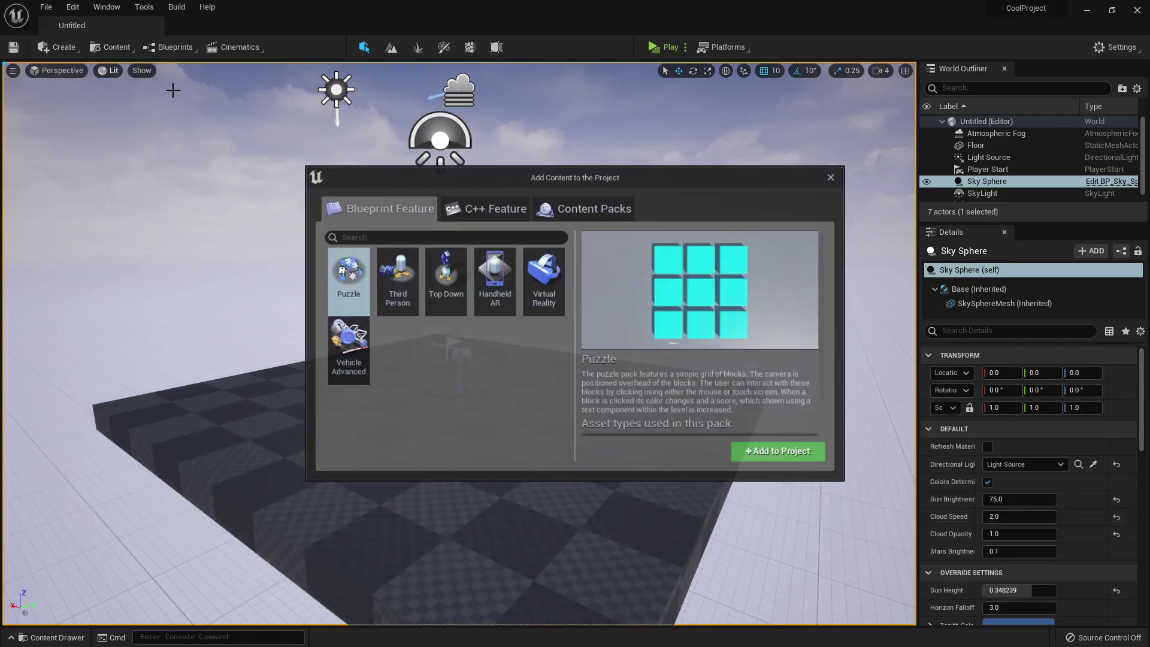
{"action": "left_click", "coordinate": [584, 204]}
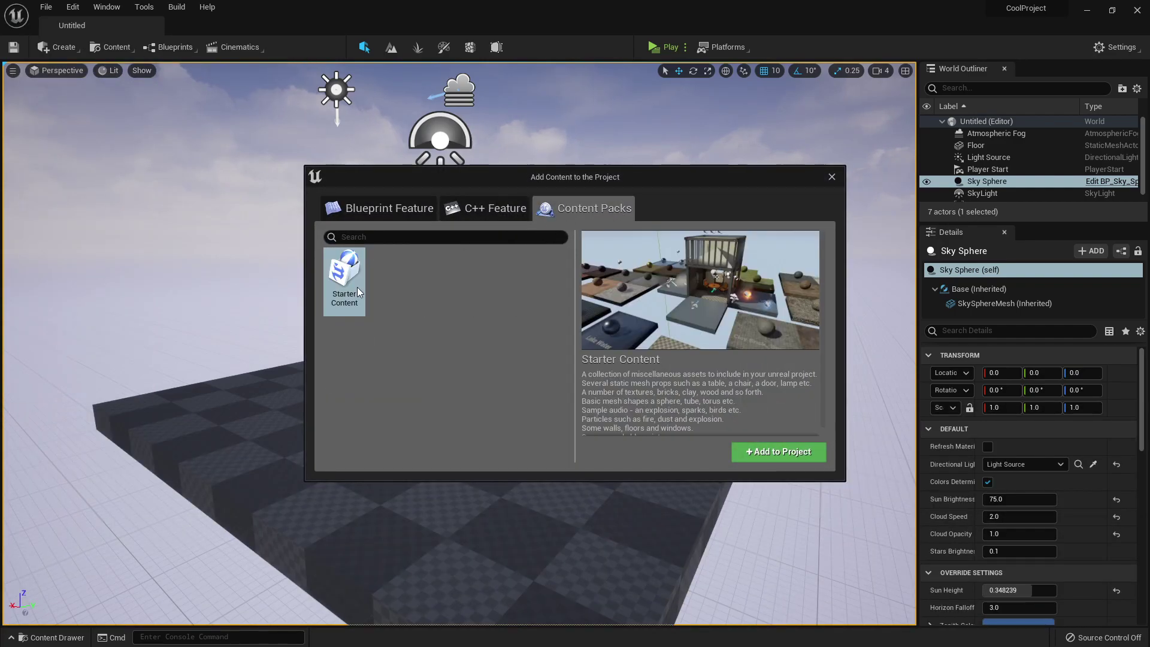
{"action": "left_click", "coordinate": [762, 454]}
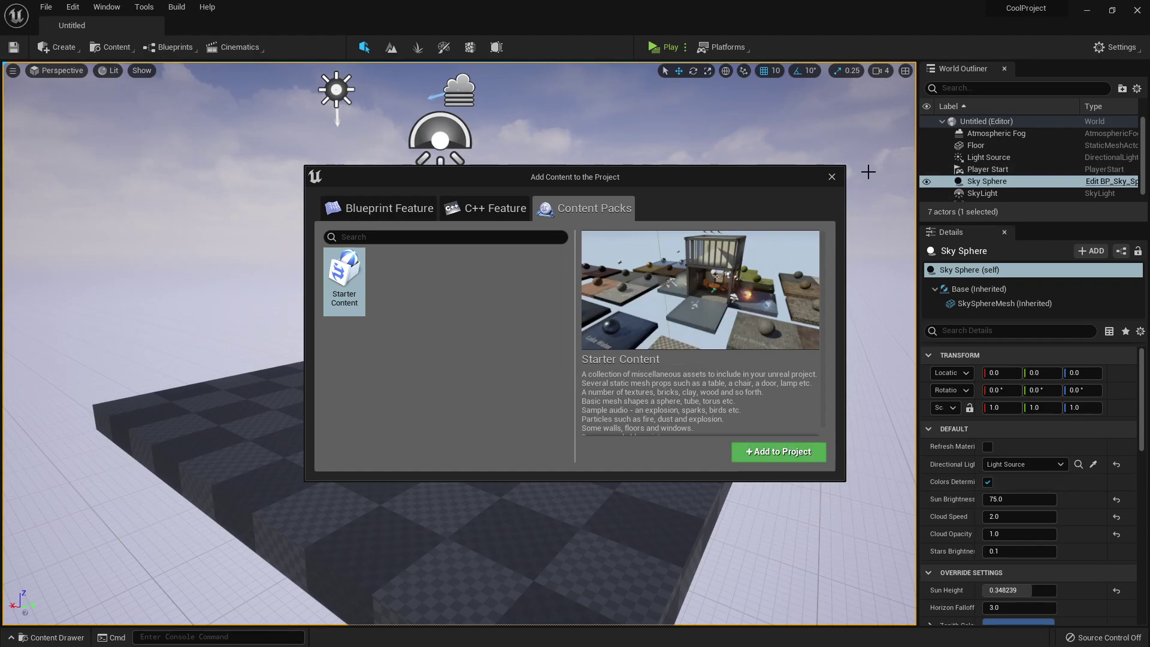
{"action": "left_click", "coordinate": [831, 176]}
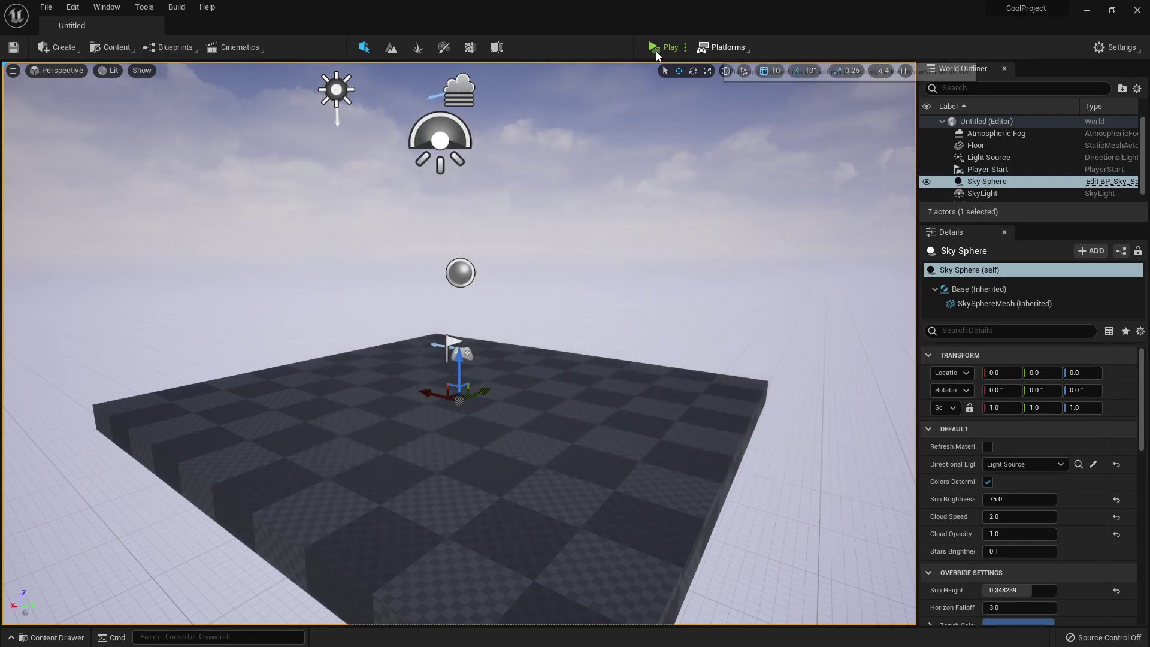
Playtest the level in a preview window, strafe left, stop, and pull the editor camera back.
{"action": "left_click", "coordinate": [665, 46]}
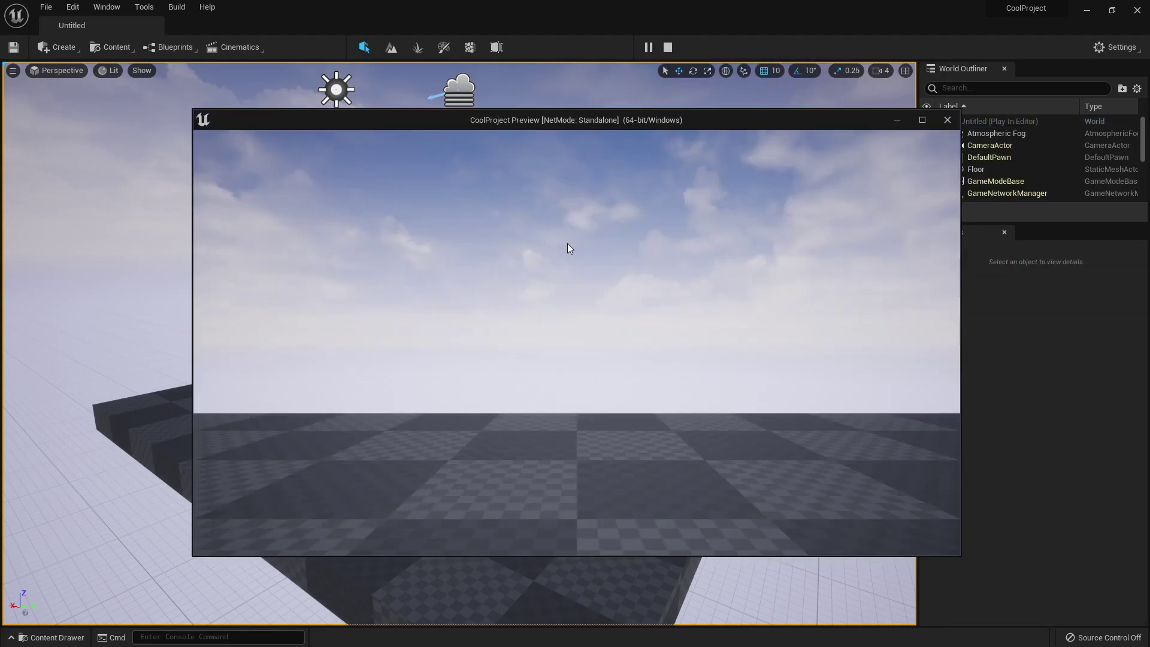
{"action": "key", "text": "a"}
{"action": "key", "text": "a"}
{"action": "key", "text": "a"}
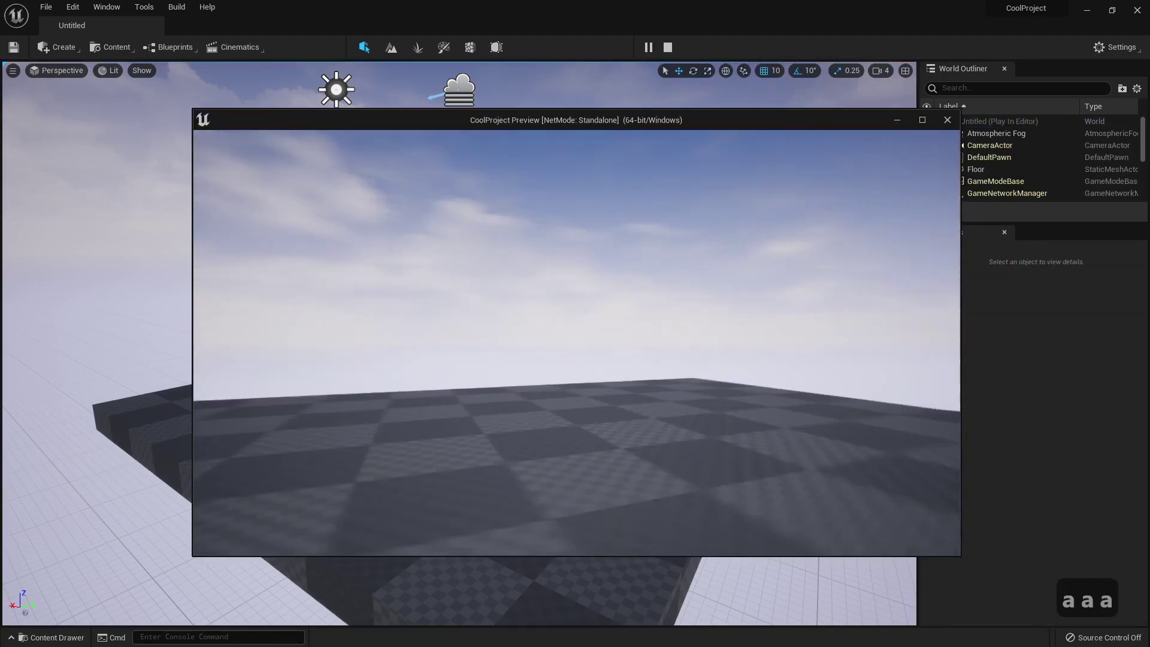
{"action": "key", "text": "Escape"}
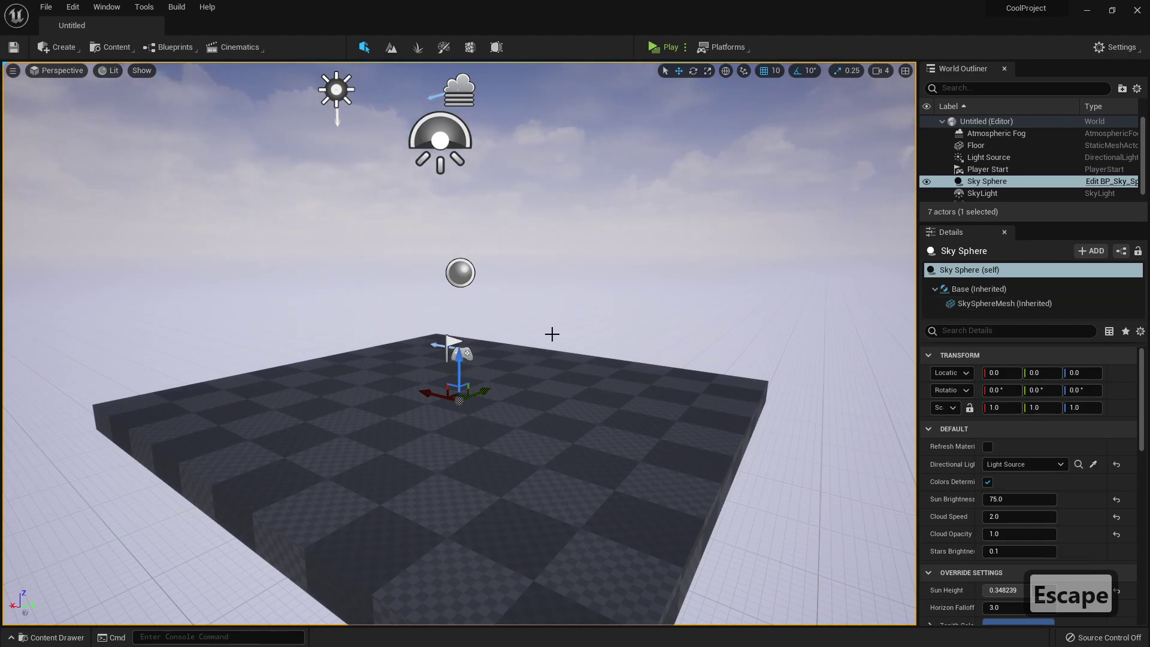
{"action": "key", "text": "s"}
{"action": "right_click_drag", "start_coordinate": [565, 315], "coordinate": [594, 315]}
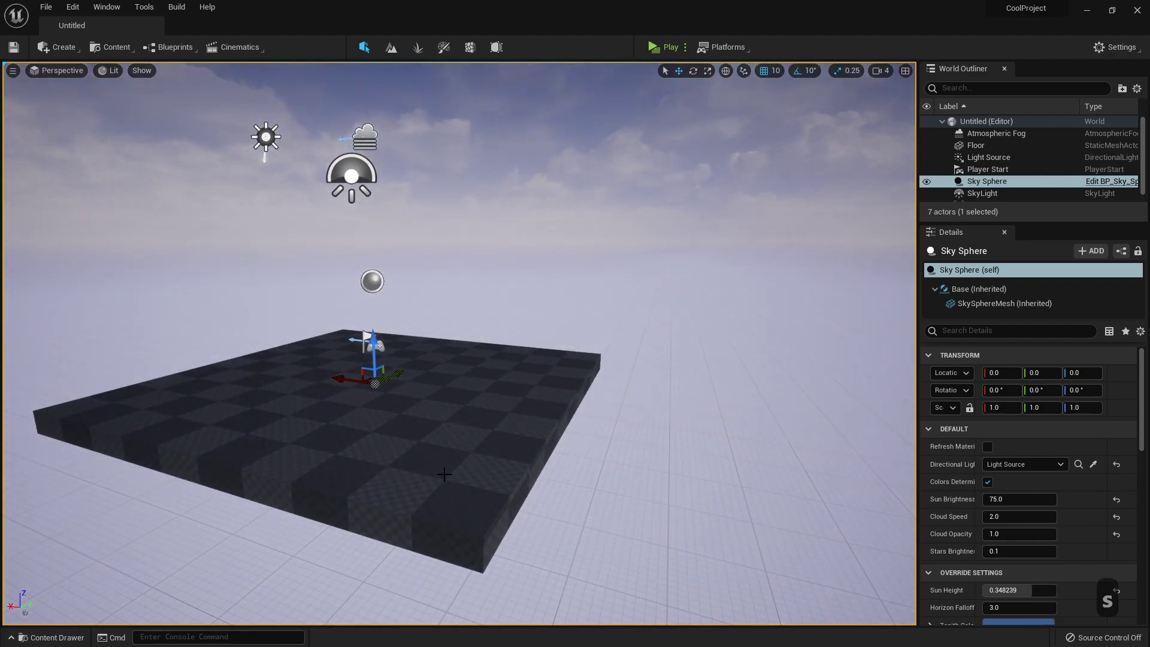
Play the level from a spot on the Floor, then stop and clear the selection.
{"action": "right_click", "coordinate": [471, 454]}
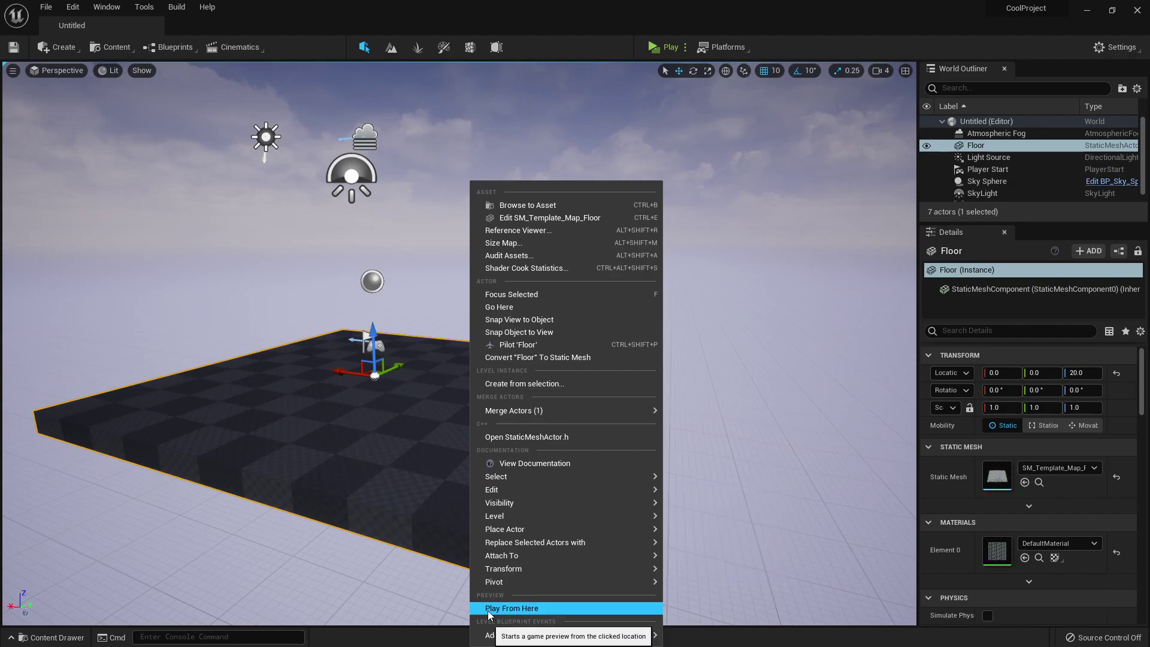
{"action": "left_click", "coordinate": [512, 610]}
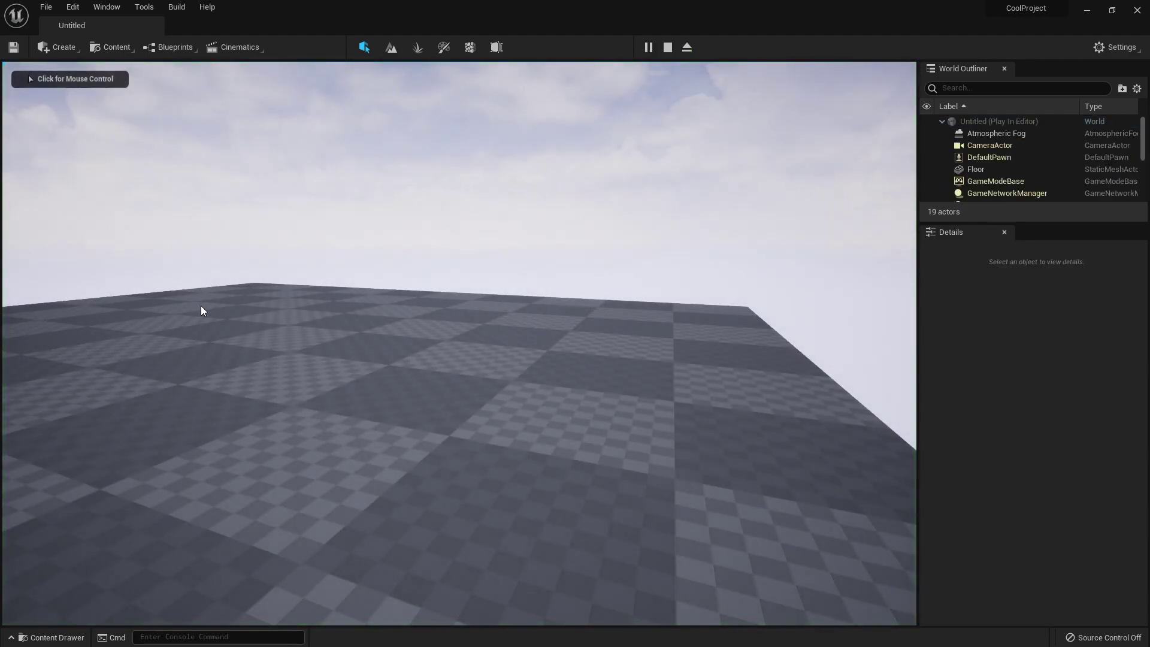
{"action": "left_click", "coordinate": [28, 74]}
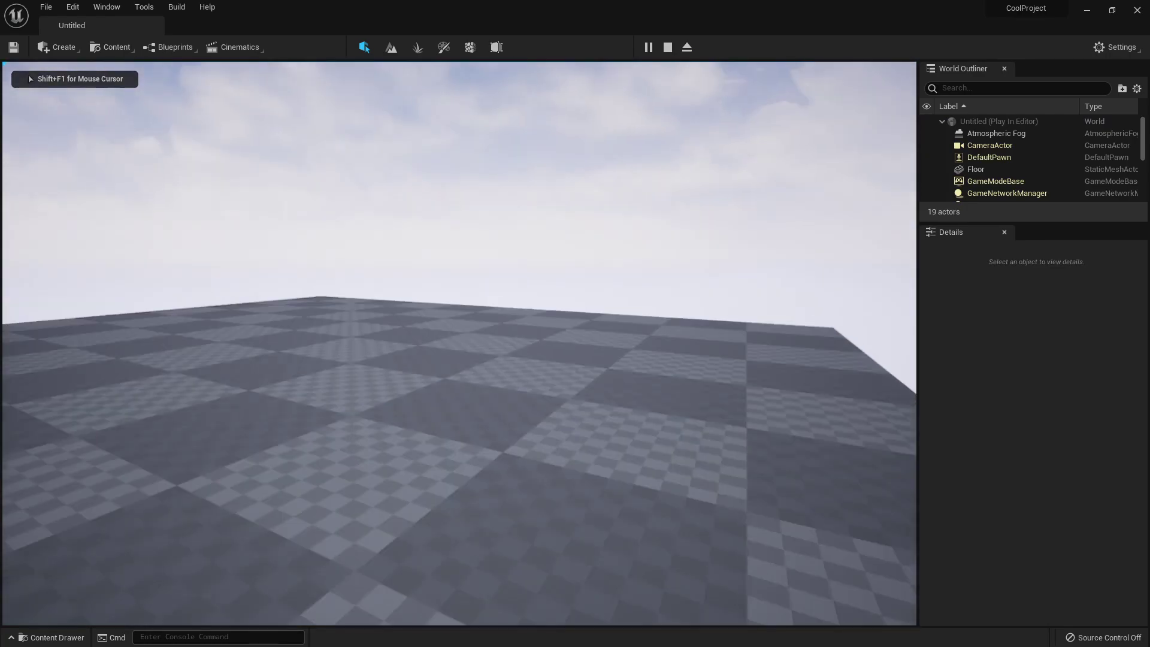
{"action": "key", "text": "Escape"}
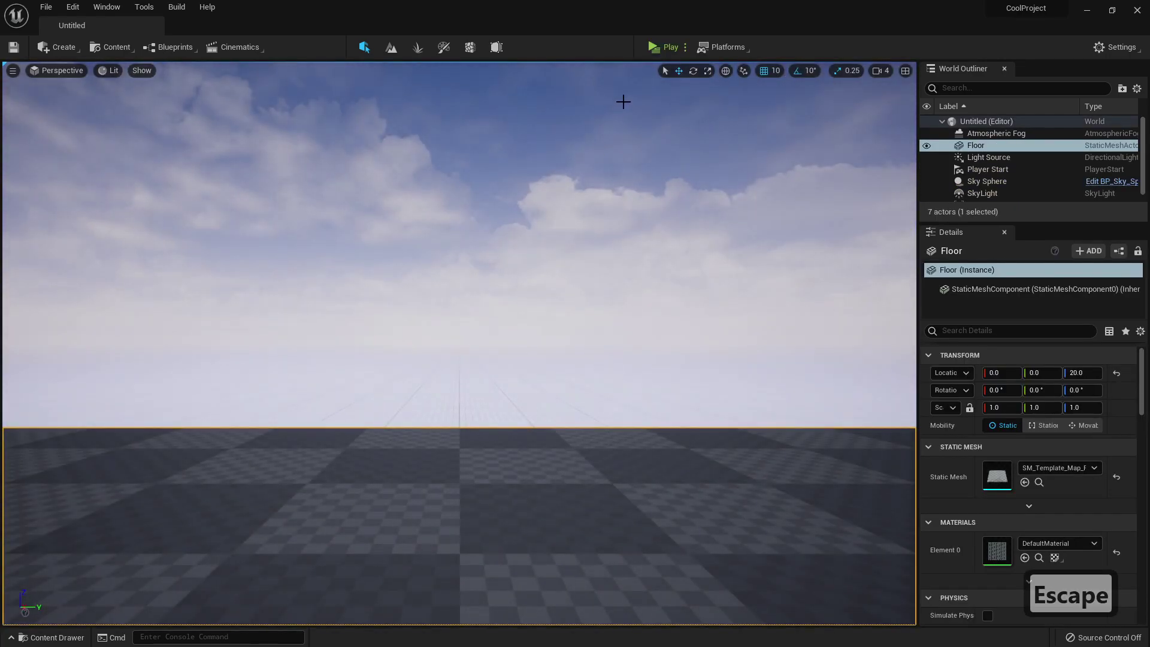
{"action": "key", "text": "Escape"}
Pull the camera back and select the Player Start.
{"action": "right_click_drag", "start_coordinate": [453, 362], "coordinate": [453, 362]}
{"action": "key", "text": "s"}
{"action": "left_click", "coordinate": [453, 362]}
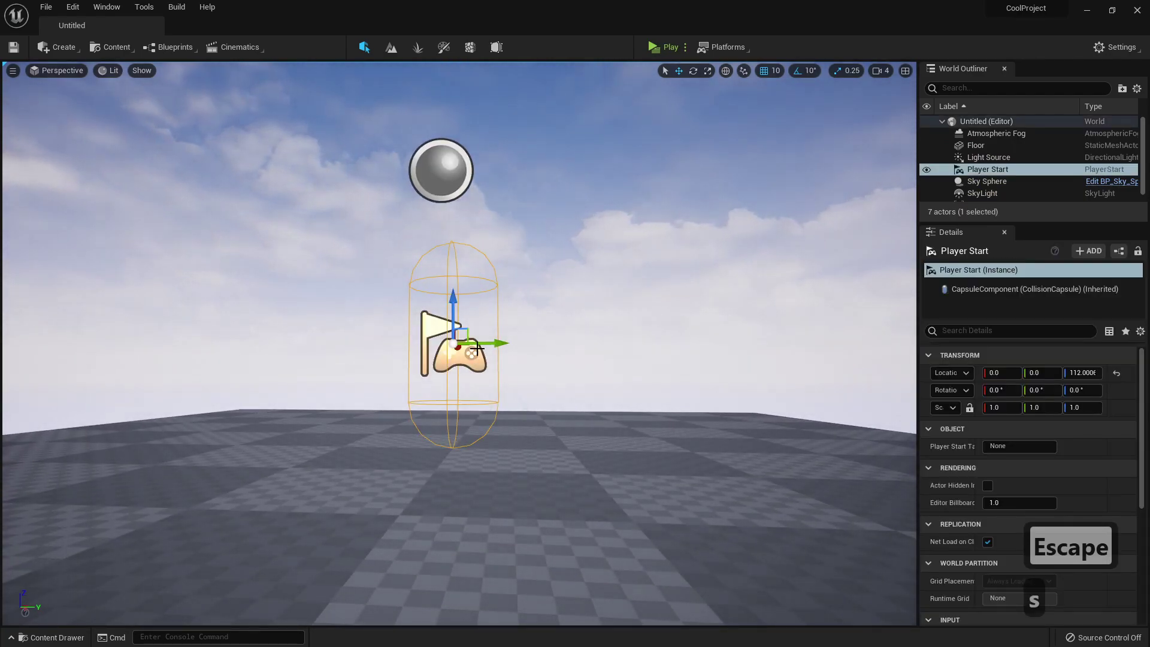
{"action": "key", "text": "s"}
Fly the viewport camera with WASDQE and mouse-look to frame the floor.
{"action": "right_click_drag", "start_coordinate": [579, 333], "coordinate": [579, 333]}
{"action": "key", "text": "a"}
{"action": "key", "text": "e"}
{"action": "key", "text": "a"}
{"action": "key", "text": "s"}
{"action": "key", "text": "a"}
{"action": "key", "text": "q"}
{"action": "key", "text": "a"}
{"action": "key", "text": "e"}
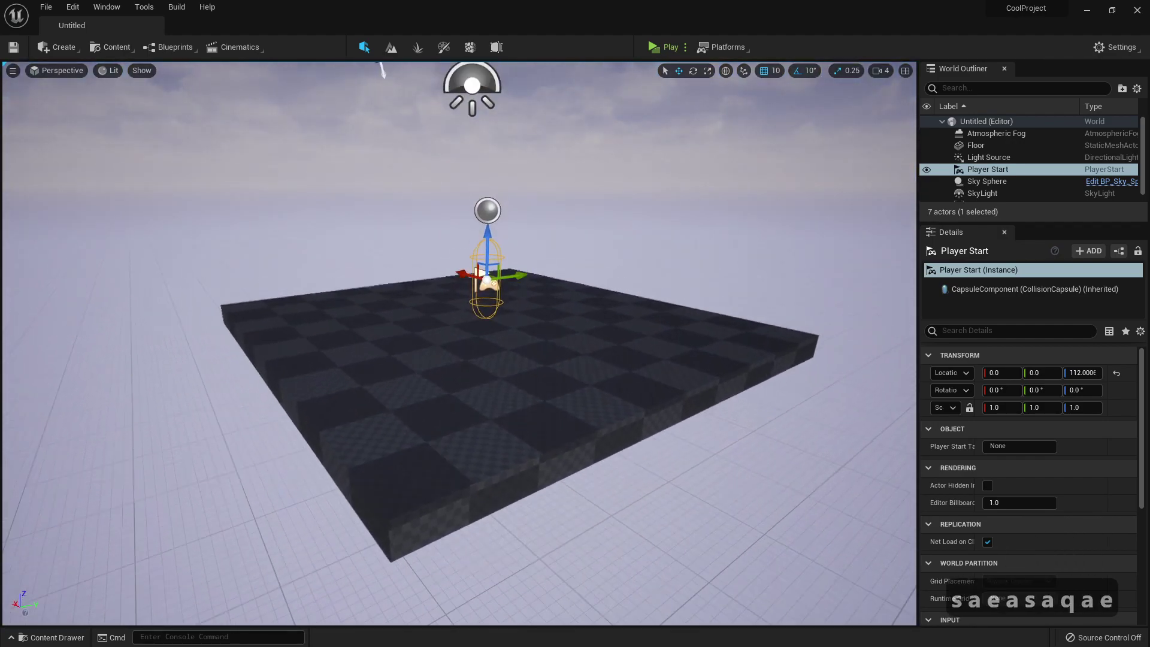
{"action": "right_click_drag", "start_coordinate": [472, 420], "coordinate": [471, 419]}
Play From Here on another floor spot, then end it and pull the view back.
{"action": "right_click", "coordinate": [425, 503]}
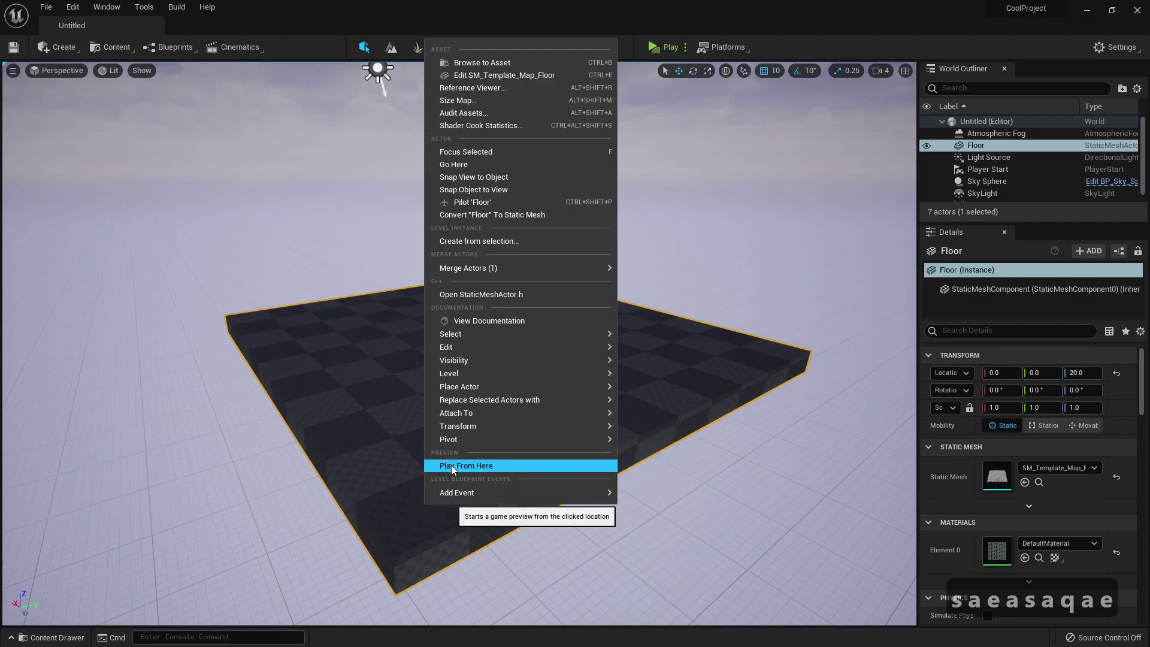
{"action": "left_click", "coordinate": [451, 465]}
{"action": "key", "text": "s"}
{"action": "key", "text": "a"}
{"action": "right_click_drag", "start_coordinate": [446, 431], "coordinate": [445, 430]}
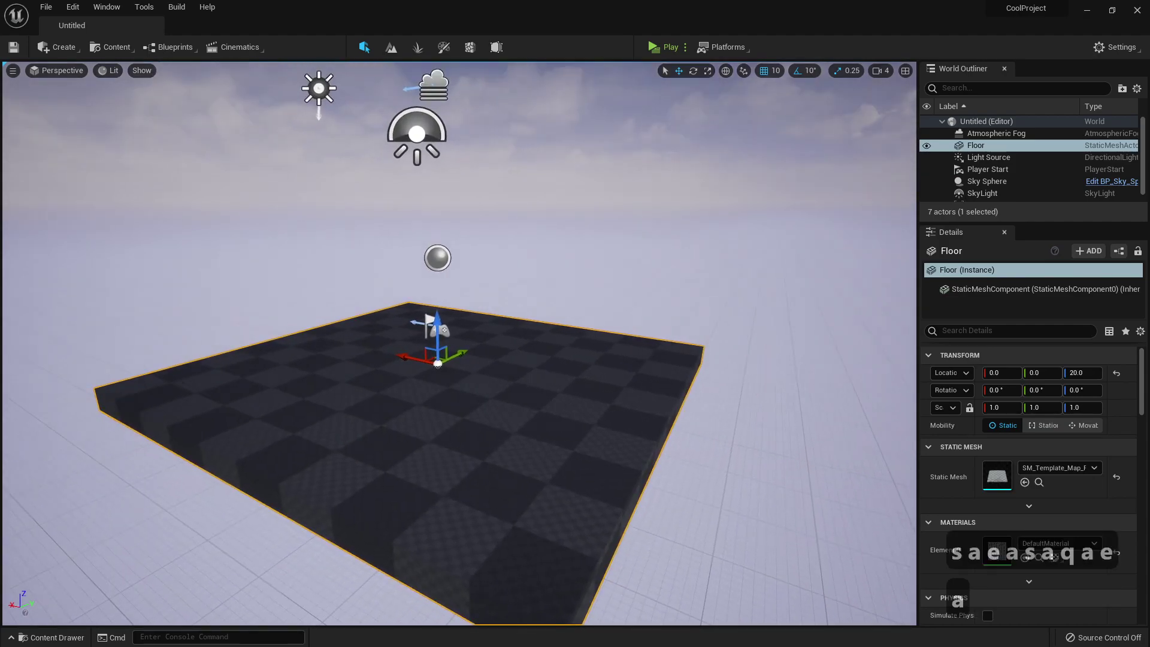
Set the spawn to Current Camera Location, test-play in a new window, then close it.
{"action": "left_click", "coordinate": [685, 47]}
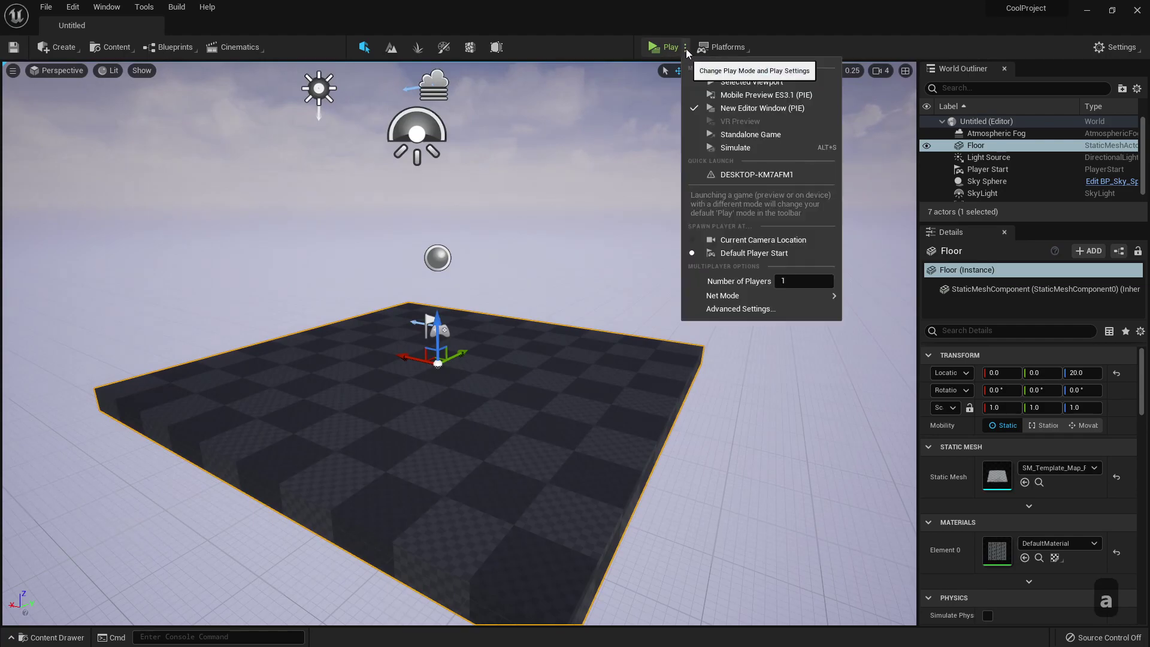
{"action": "left_click", "coordinate": [743, 242]}
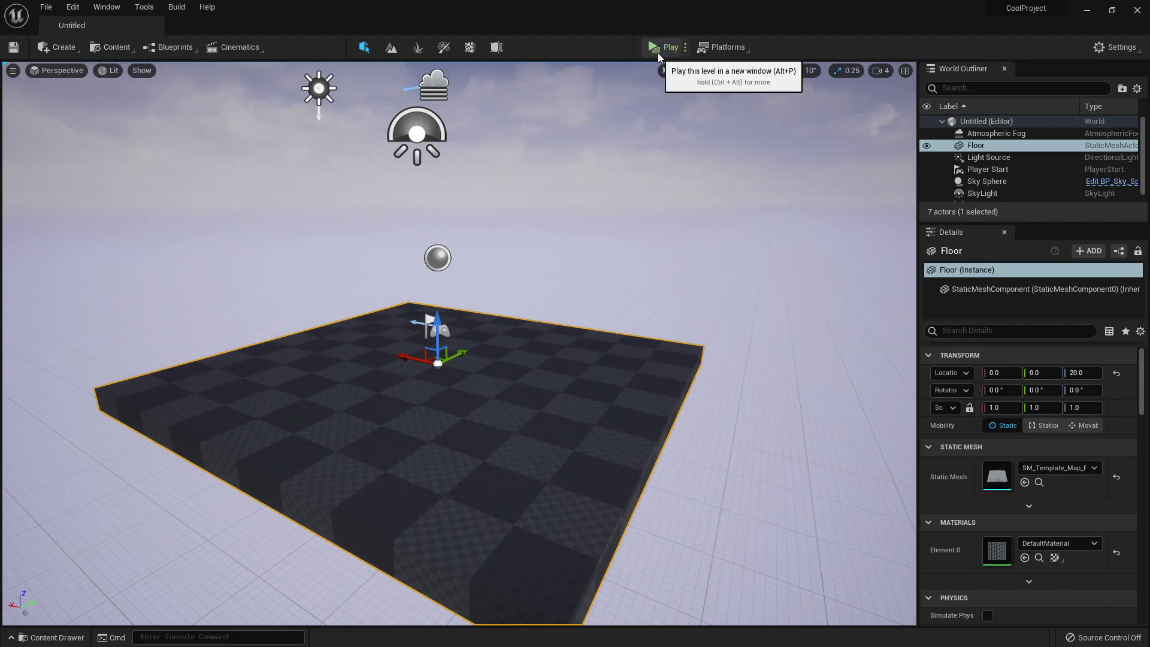
{"action": "left_click", "coordinate": [658, 53]}
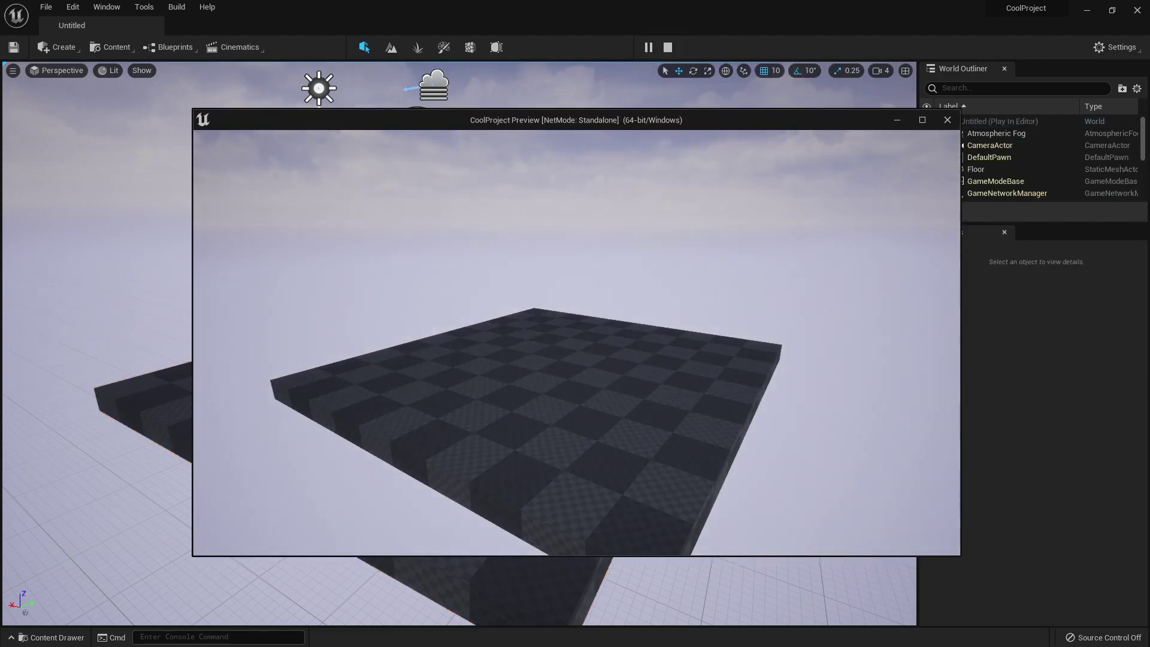
{"action": "key", "text": "s"}
{"action": "key", "text": "a"}
{"action": "key", "text": "a"}
{"action": "key", "text": "a"}
{"action": "key", "text": "a"}
{"action": "key", "text": "a"}
{"action": "key", "text": "a"}
{"action": "key", "text": "w"}
{"action": "key", "text": "w"}
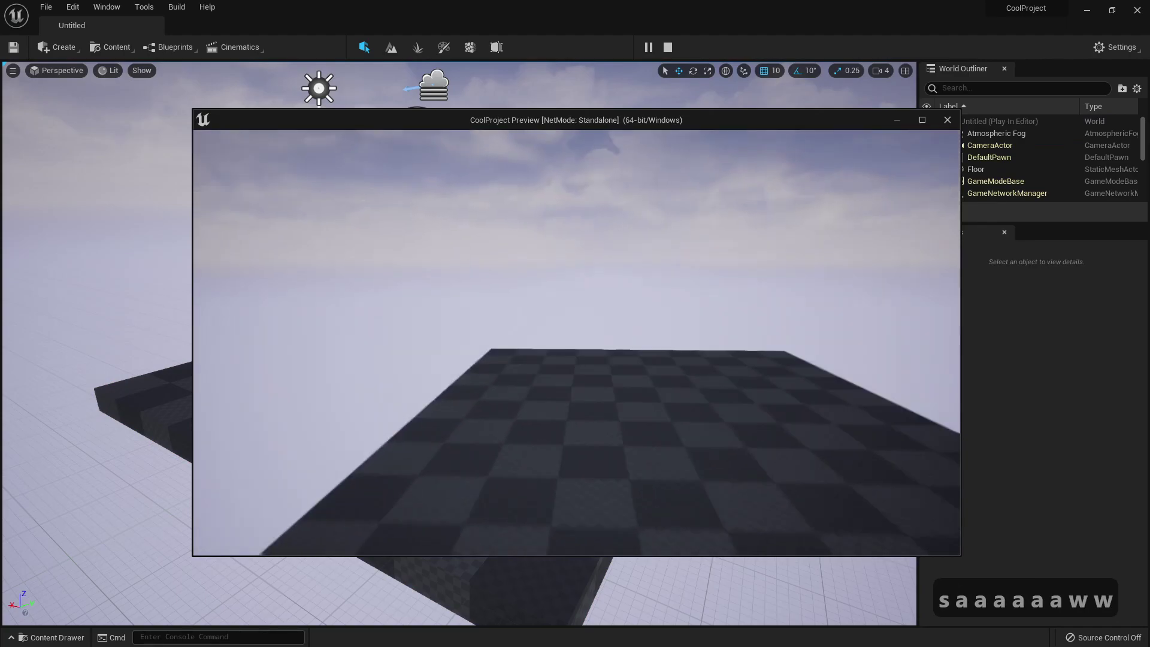
{"action": "key", "text": "w"}
{"action": "key", "text": "Escape"}
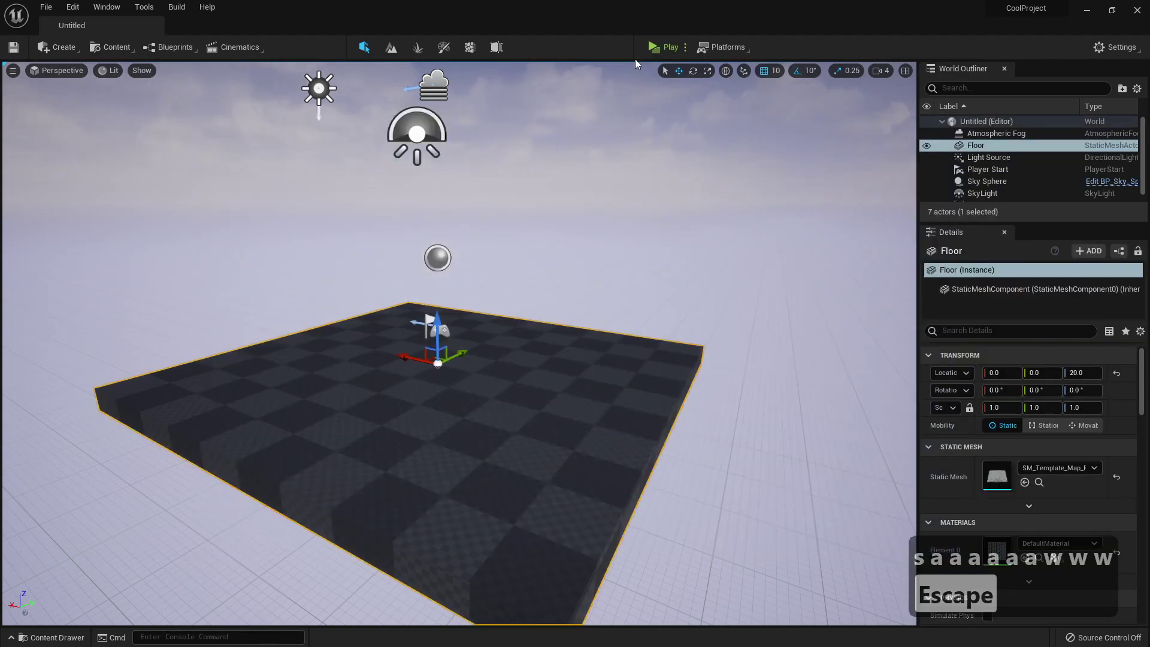
Play the level in the Selected Viewport, then stop.
{"action": "left_click", "coordinate": [685, 47]}
{"action": "left_click", "coordinate": [705, 82]}
{"action": "key", "text": "Escape"}
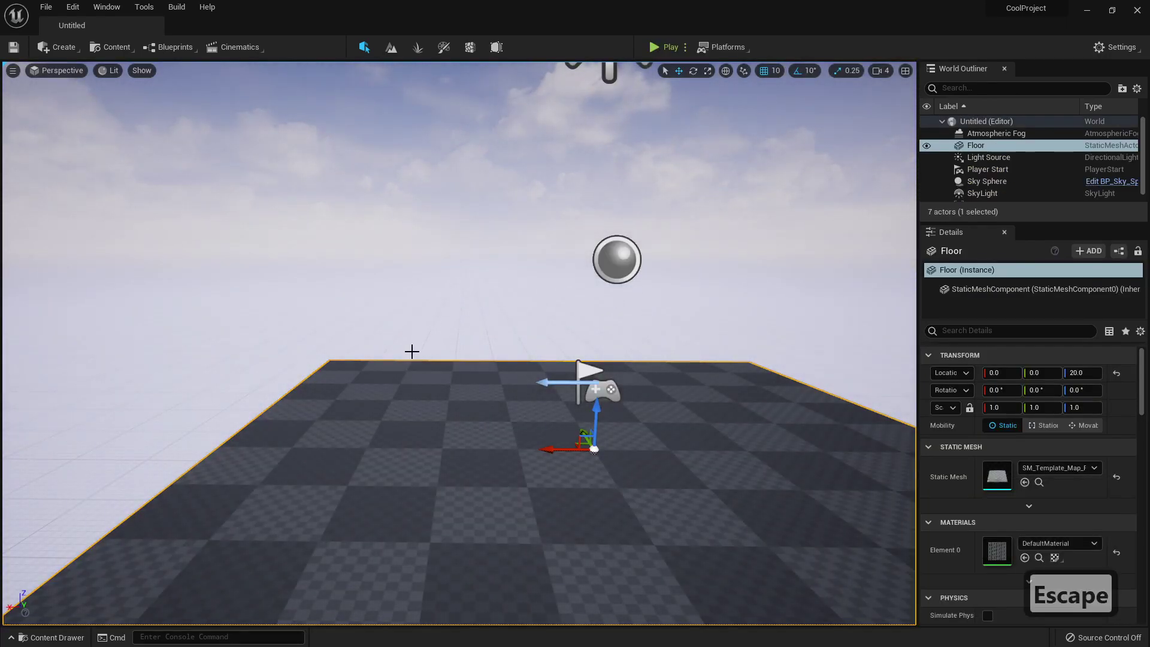
{"action": "left_click", "coordinate": [291, 642]}
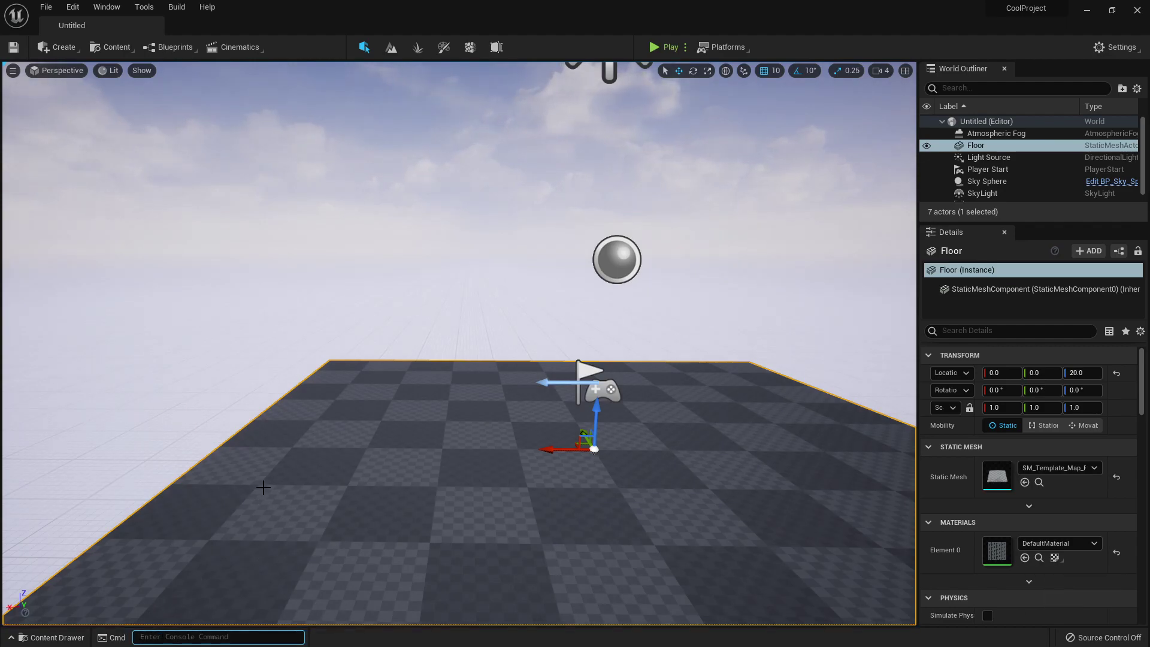
{"action": "key", "text": "grave"}
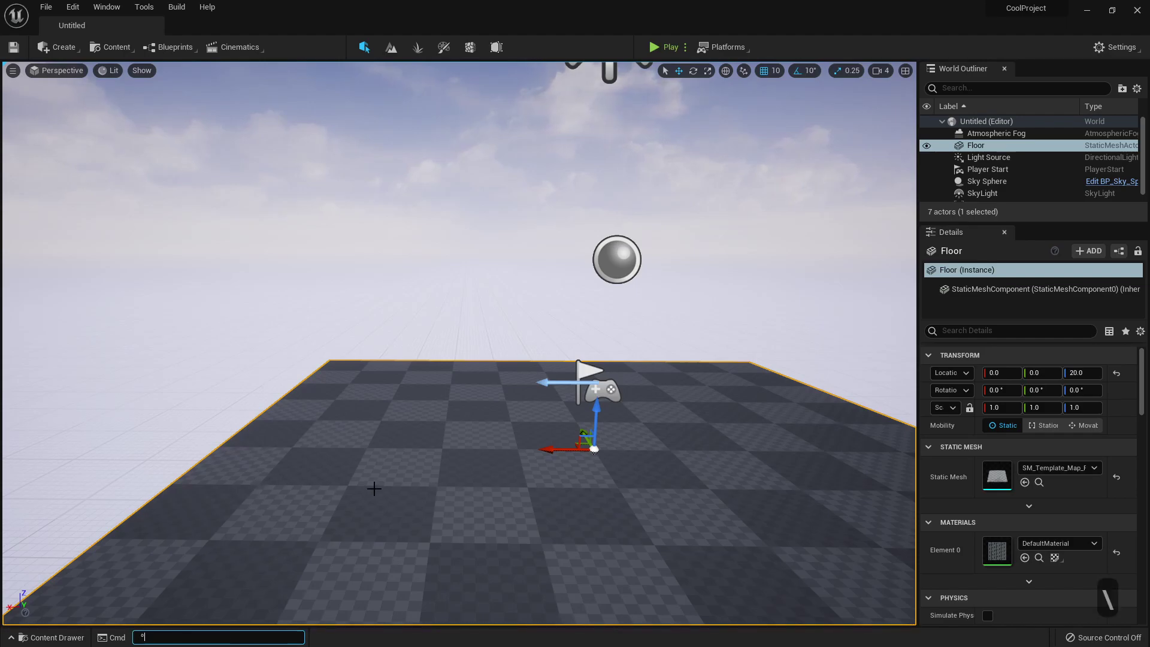
{"action": "key", "text": "BackSpace"}
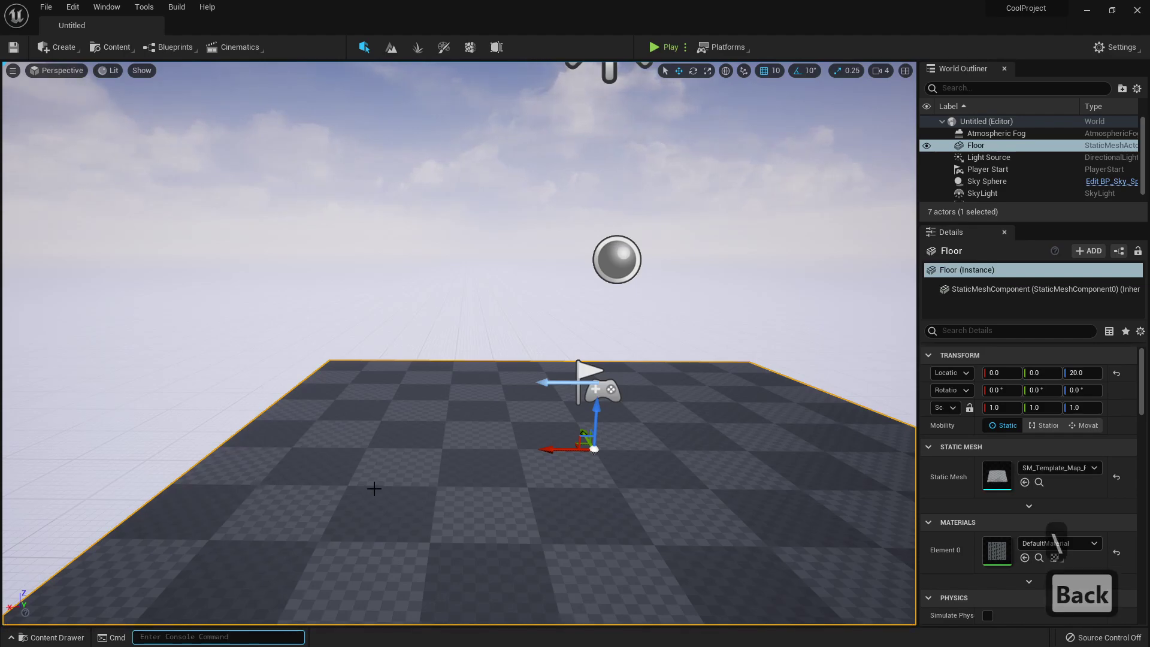
{"action": "key", "text": "grave"}
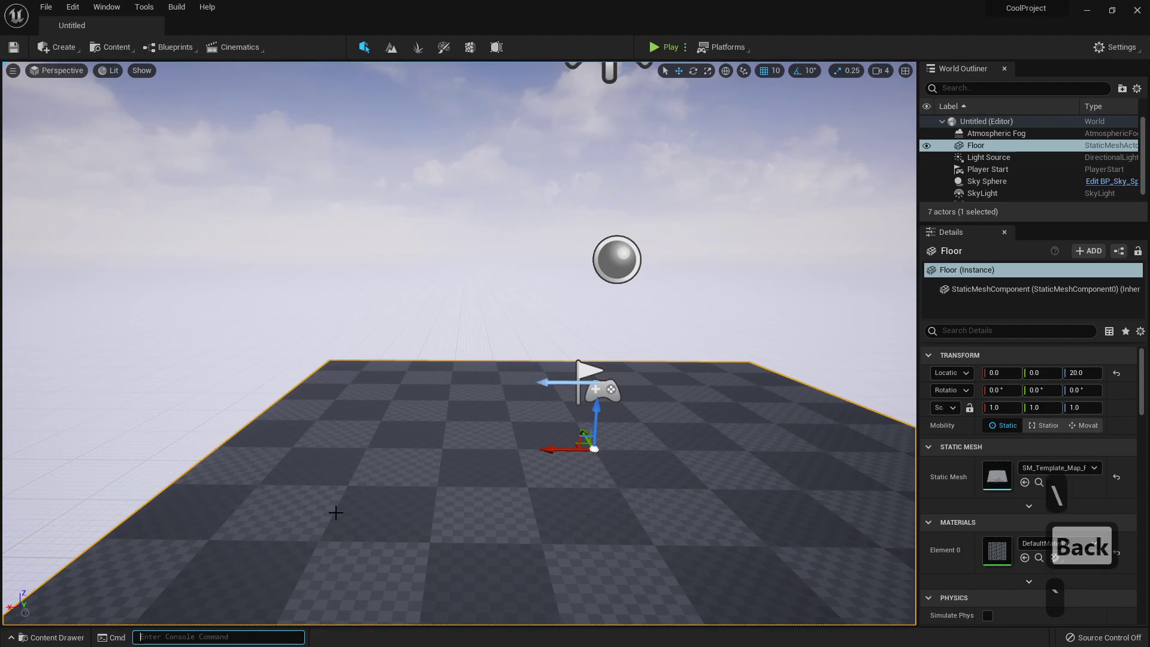
{"action": "key", "text": "grave"}
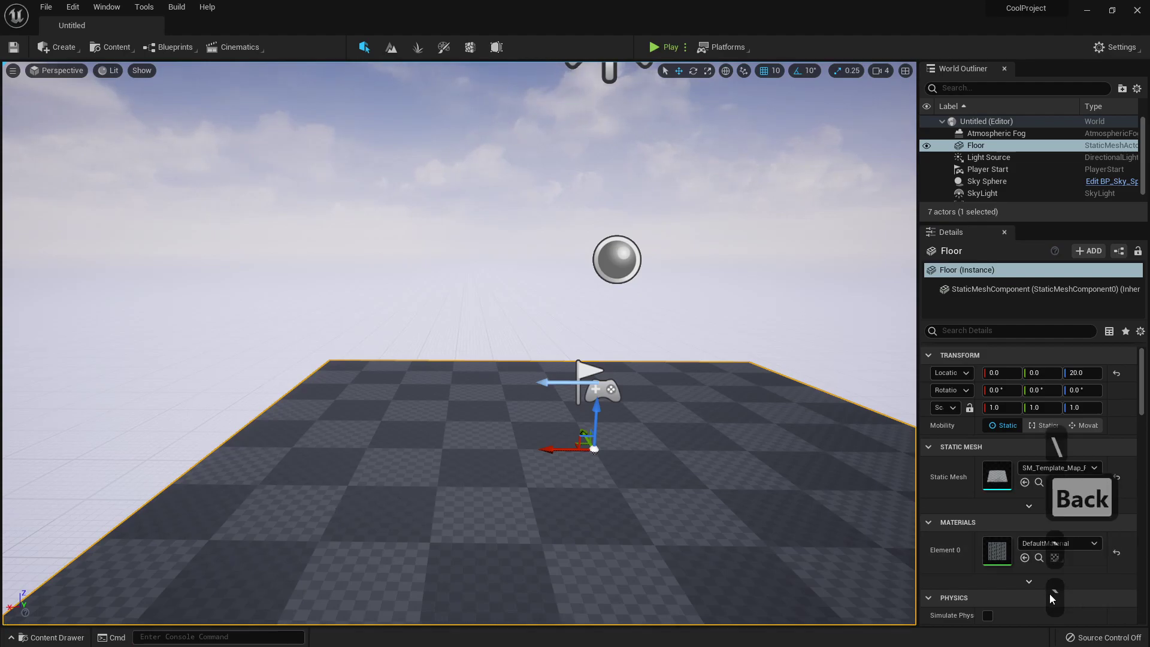
{"action": "key", "text": "grave"}
{"action": "key", "text": "grave"}
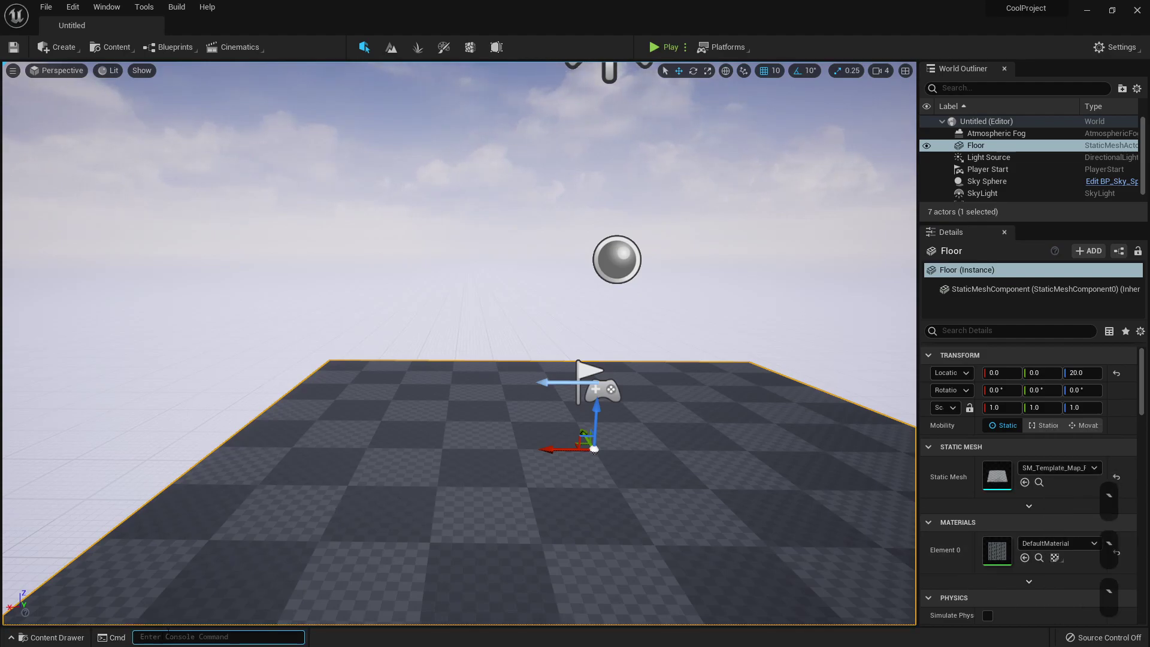
{"action": "key", "text": "grave"}
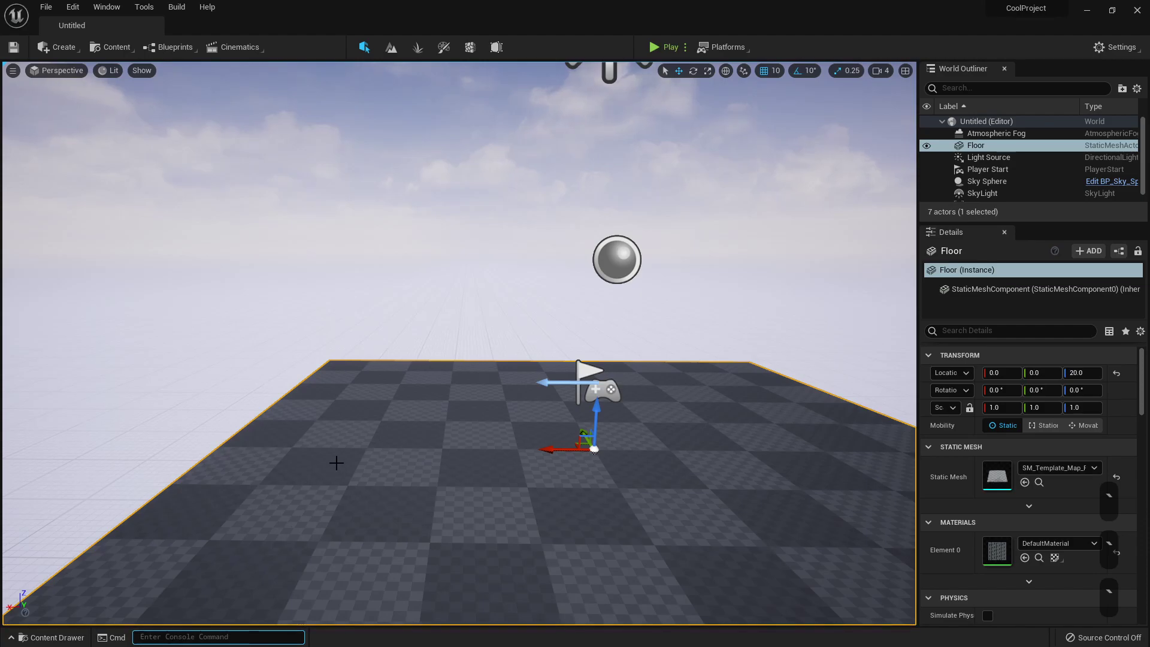
{"action": "key", "text": "grave"}
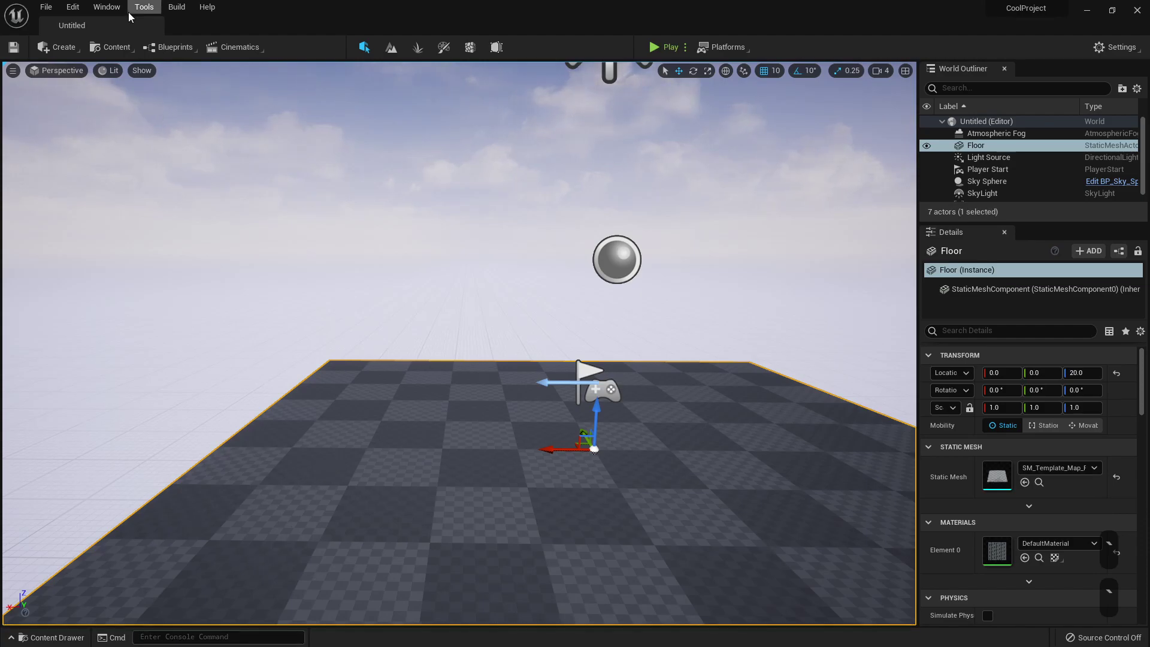
Browse the Edit, File and Window menus, stopping on Output Log.
{"action": "left_click", "coordinate": [77, 7]}
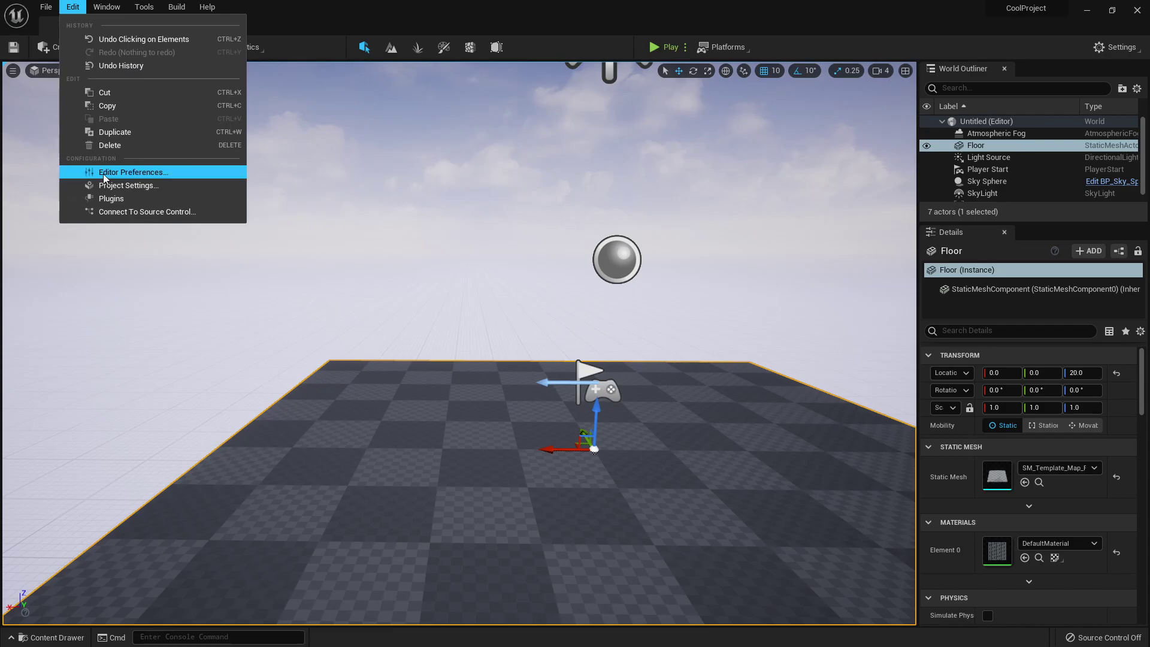
{"action": "mouse_move", "coordinate": [50, 4]}
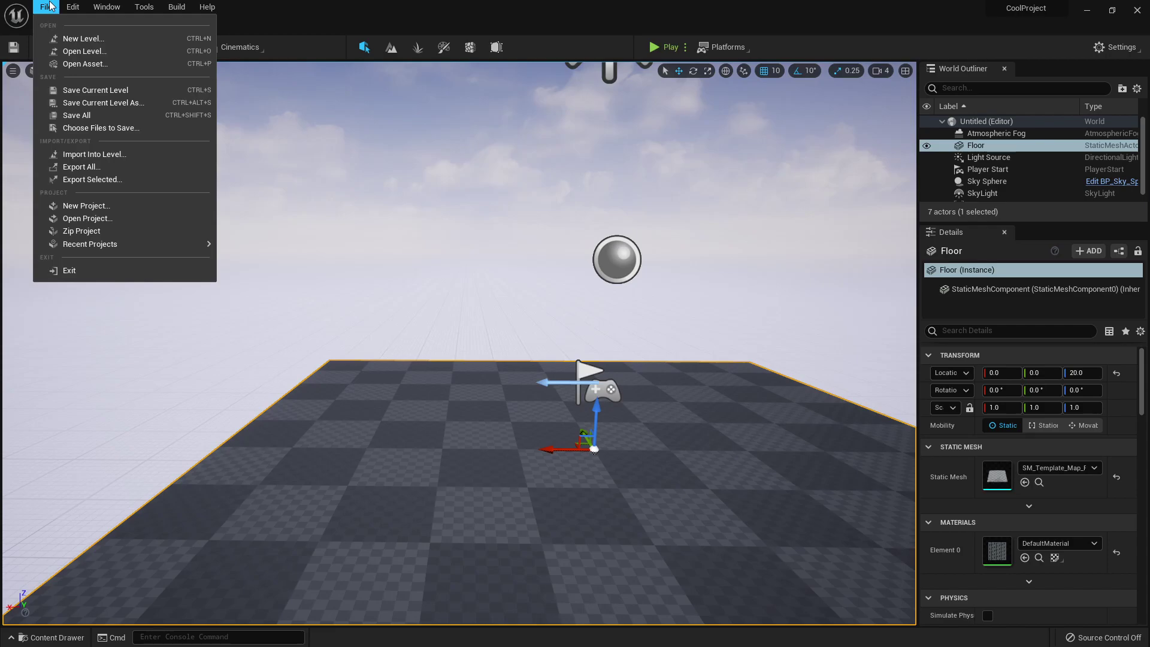
{"action": "mouse_move", "coordinate": [91, 9]}
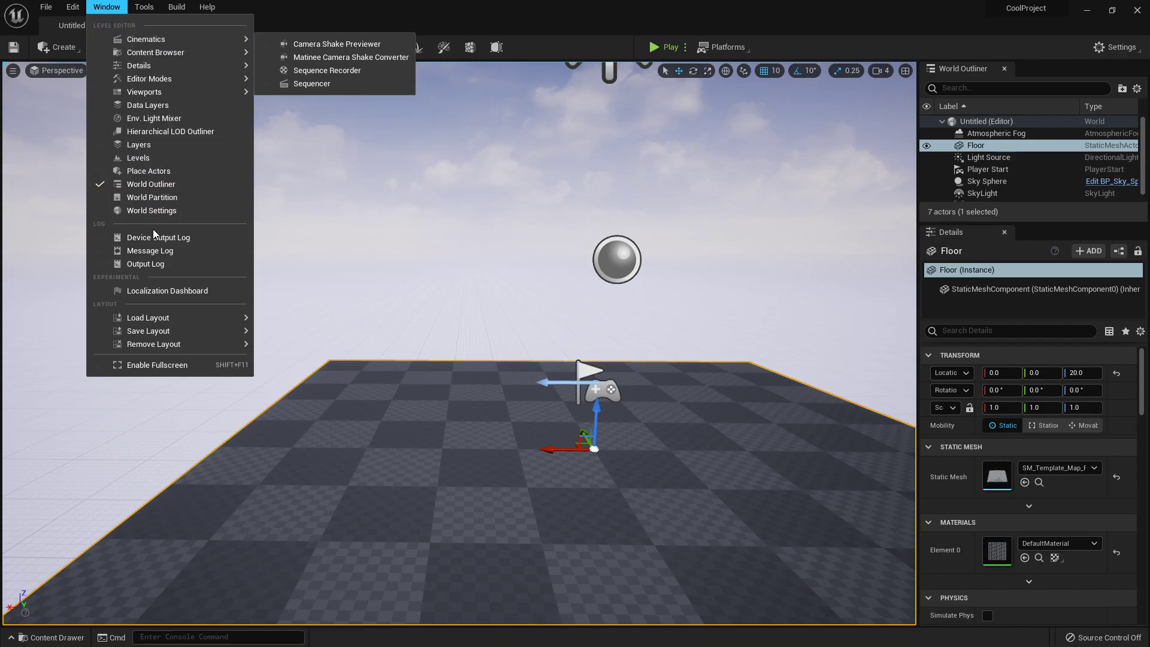
{"action": "left_click", "coordinate": [175, 263]}
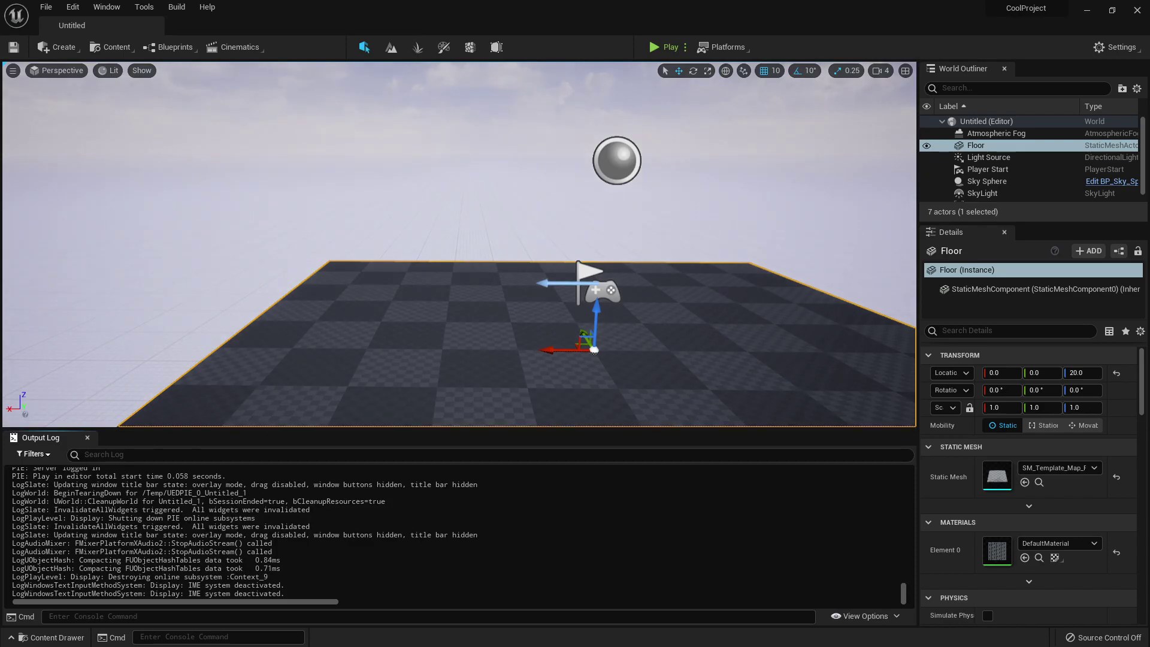
{"action": "left_click", "coordinate": [59, 617]}
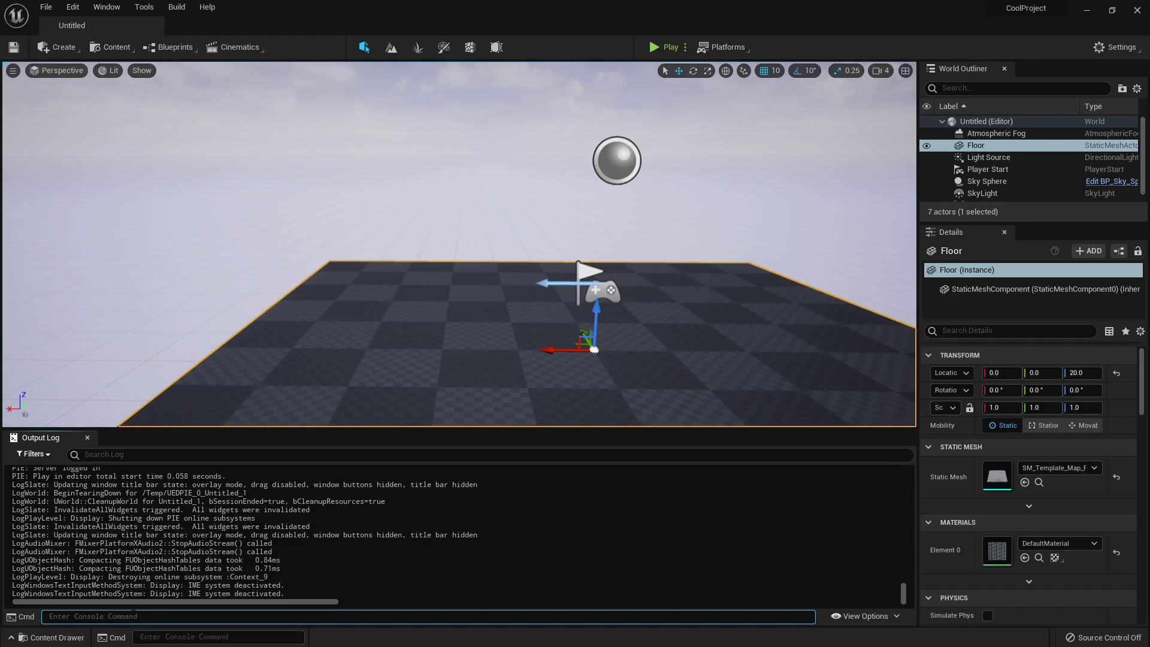
{"action": "left_click", "coordinate": [87, 438]}
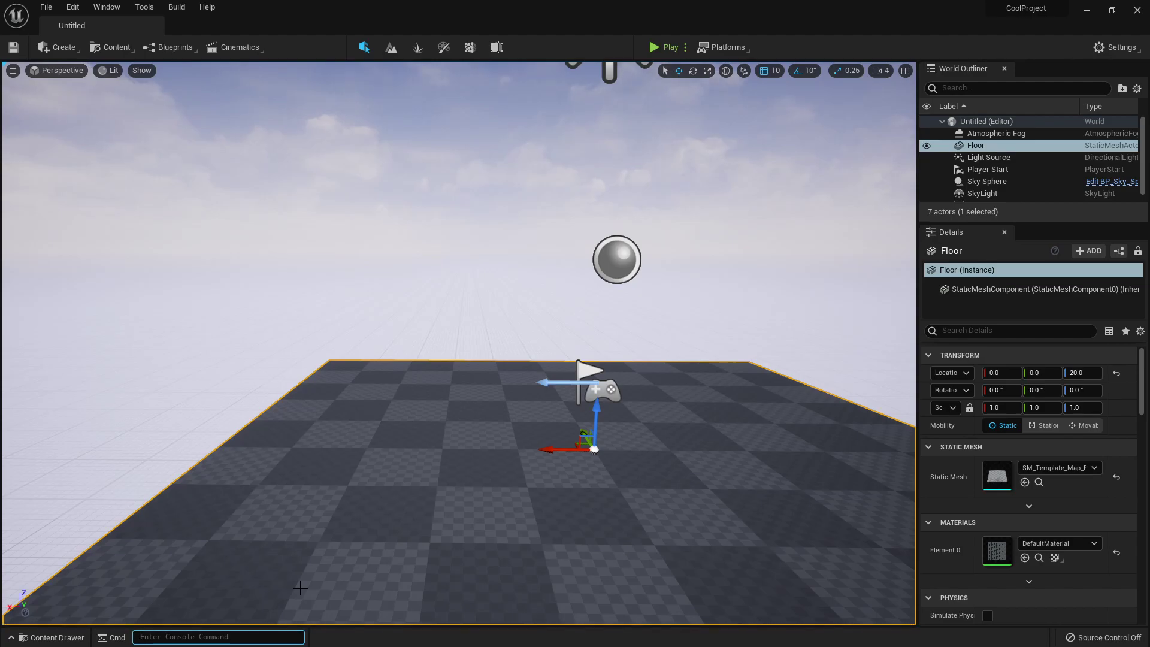
Switch the interface to Spanish with culture=es, then focus the console command line.
{"action": "type", "text": "cultur"}
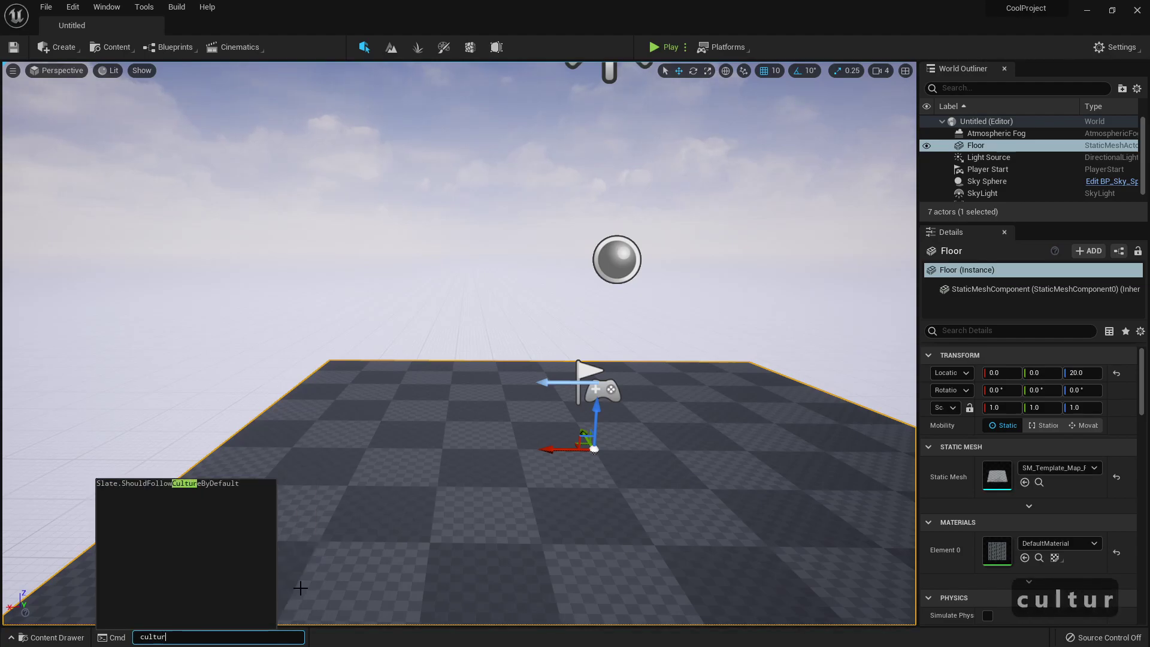
{"action": "type", "text": "e=es"}
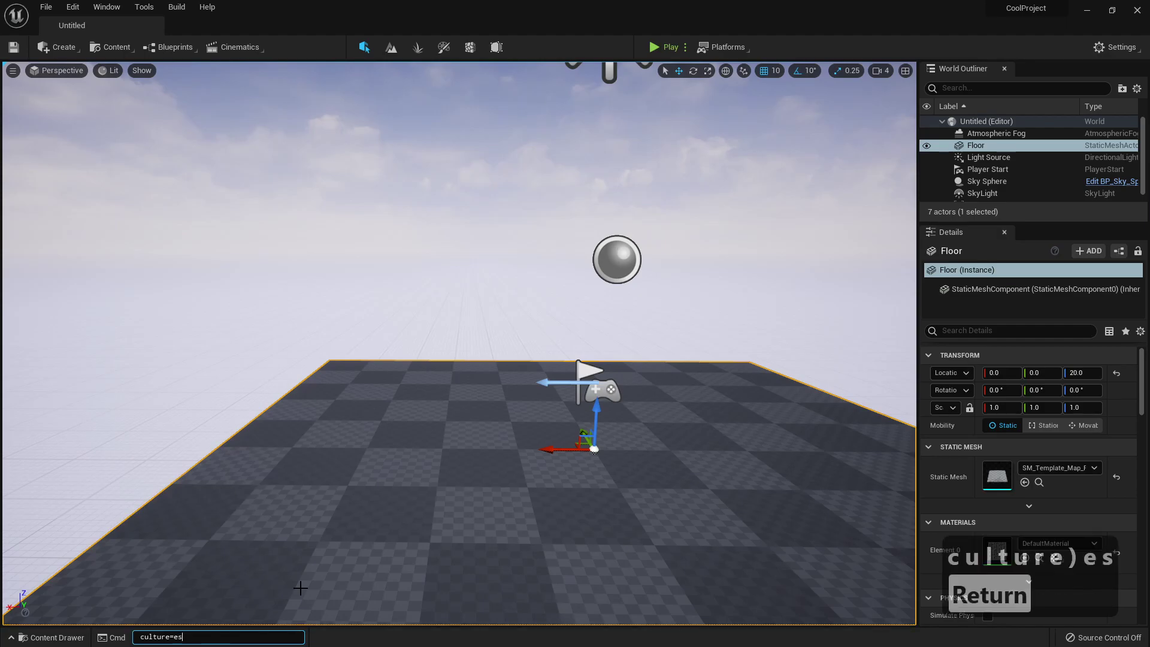
{"action": "key", "text": "Return"}
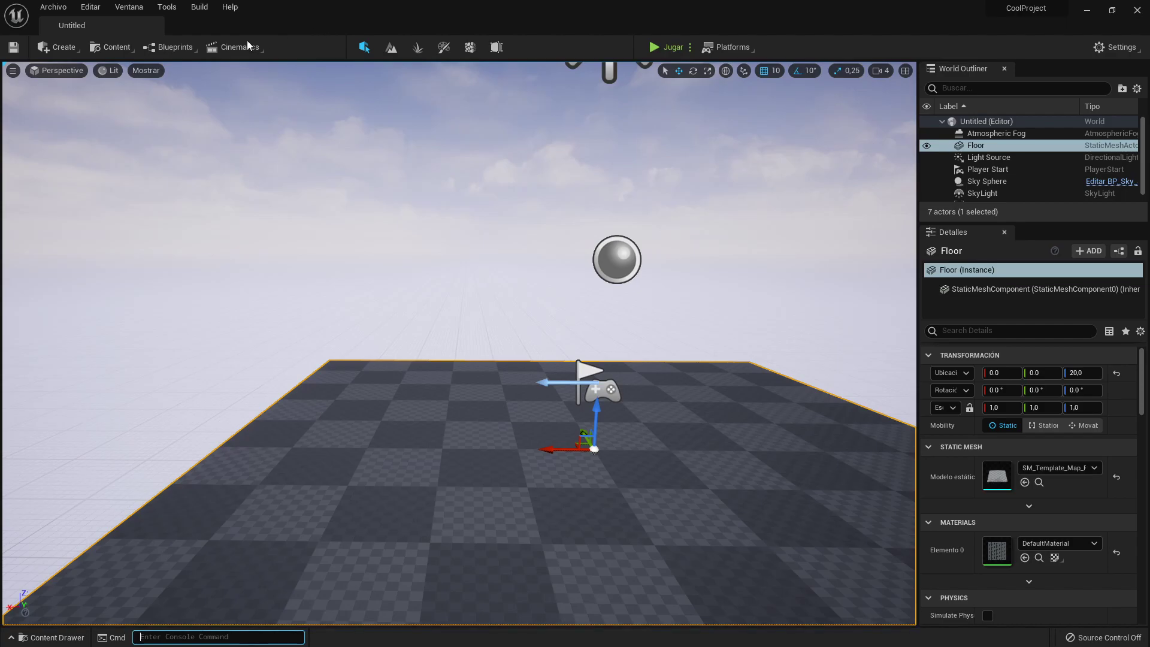
{"action": "key", "text": "grave"}
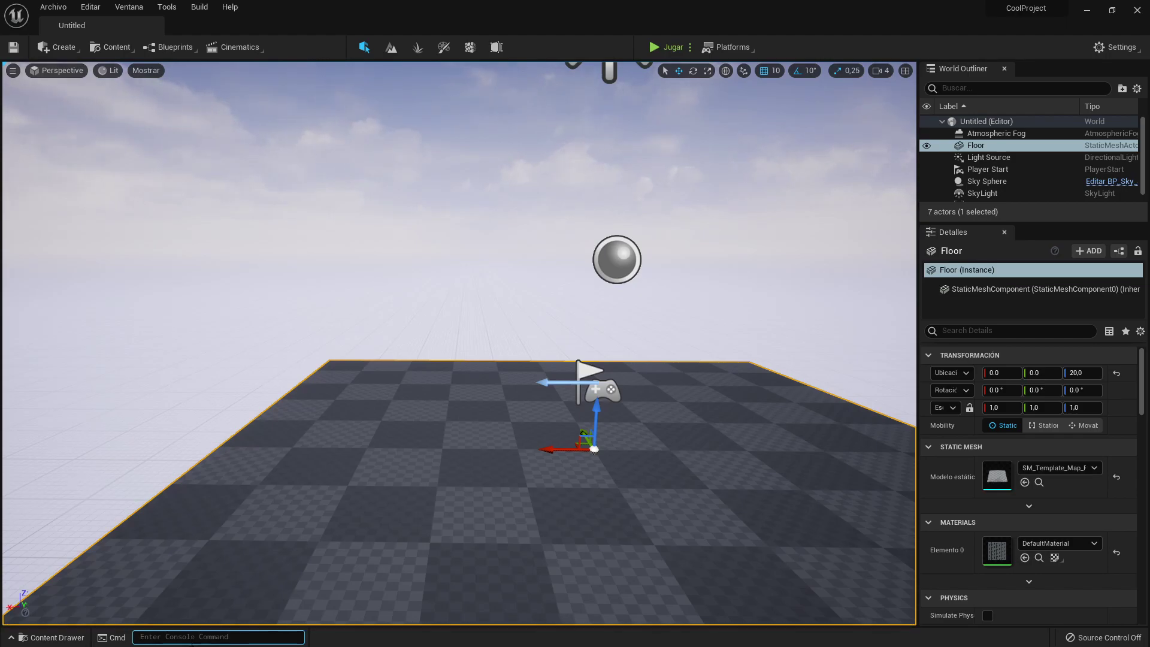
Run culture=en in the Cmd console to restore the English interface.
{"action": "type", "text": "cult"}
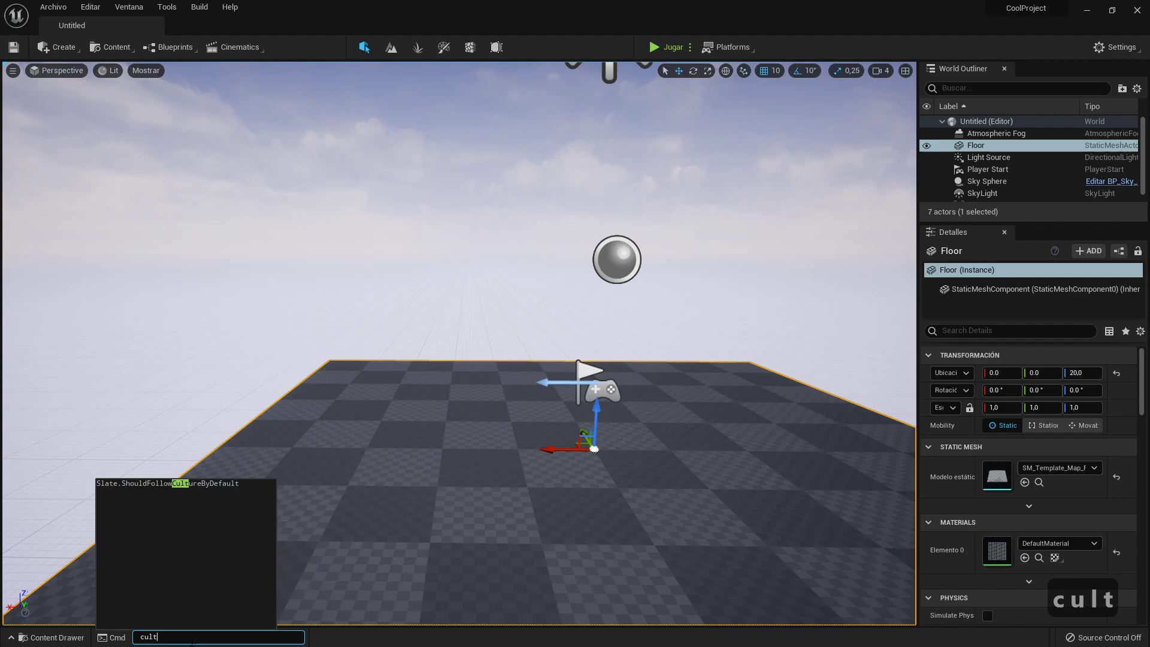
{"action": "type", "text": "ure=en"}
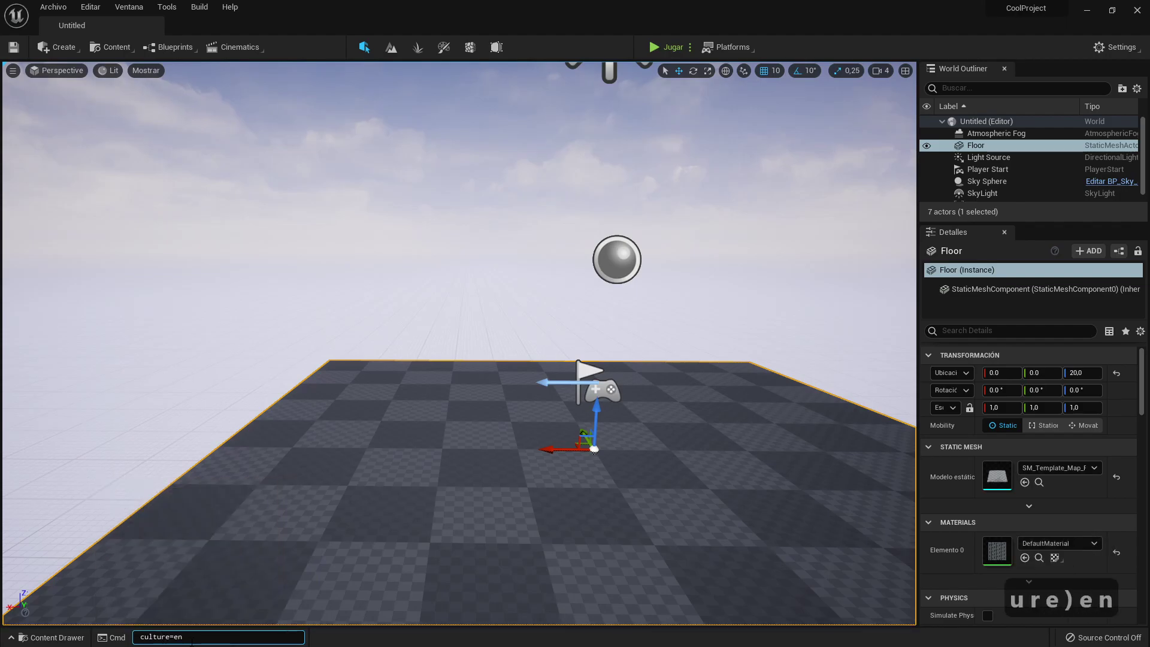
{"action": "key", "text": "Return"}
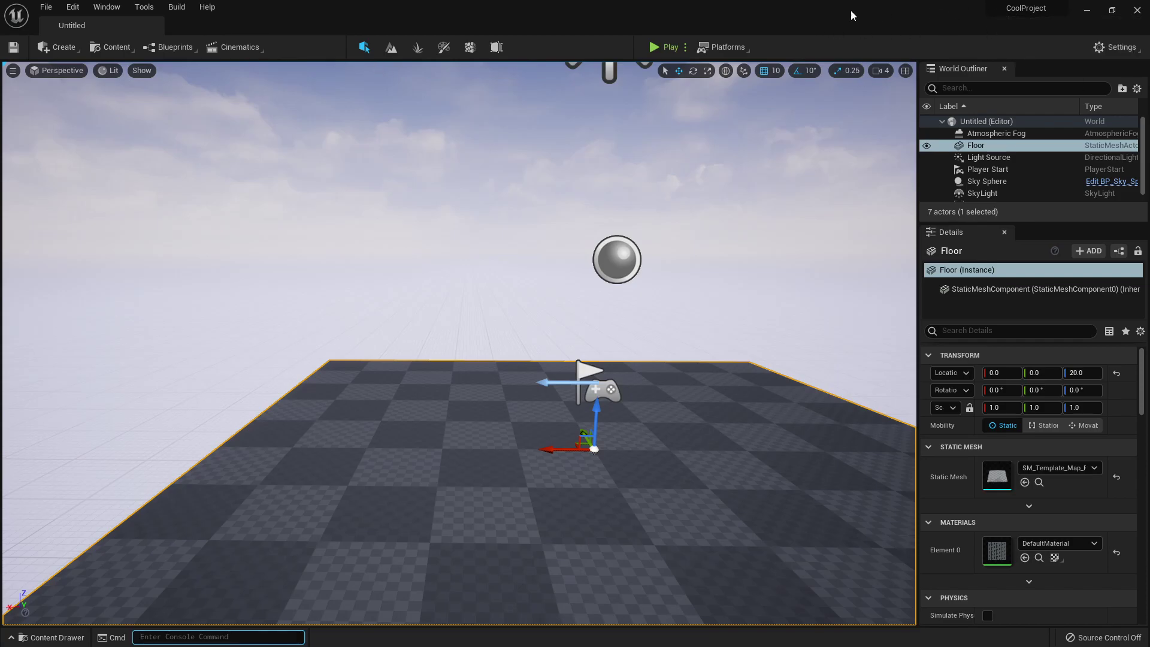
{"action": "left_click", "coordinate": [16, 75]}
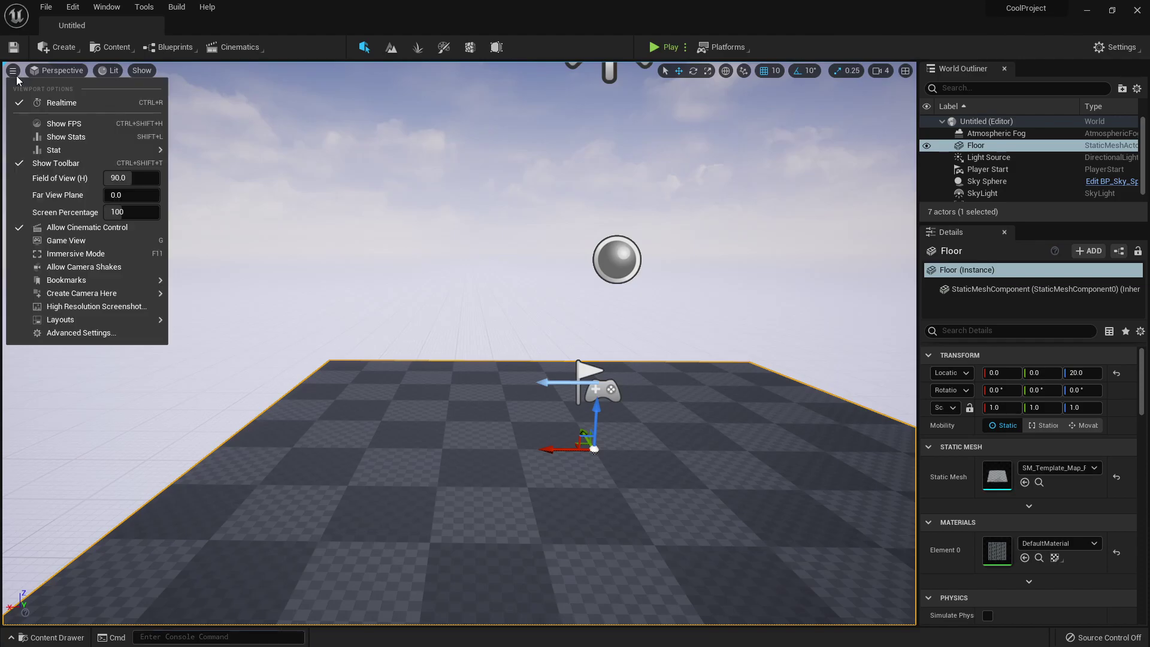
{"action": "left_click", "coordinate": [74, 123]}
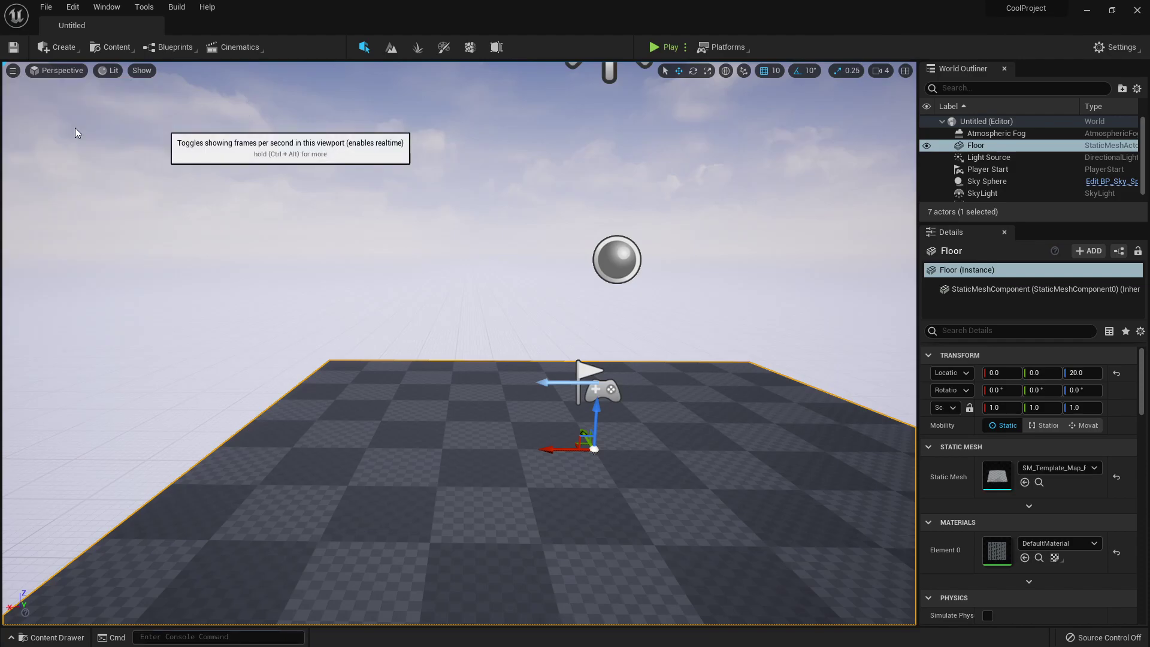
{"action": "left_click", "coordinate": [13, 71]}
{"action": "left_click", "coordinate": [58, 71]}
{"action": "left_click", "coordinate": [13, 71]}
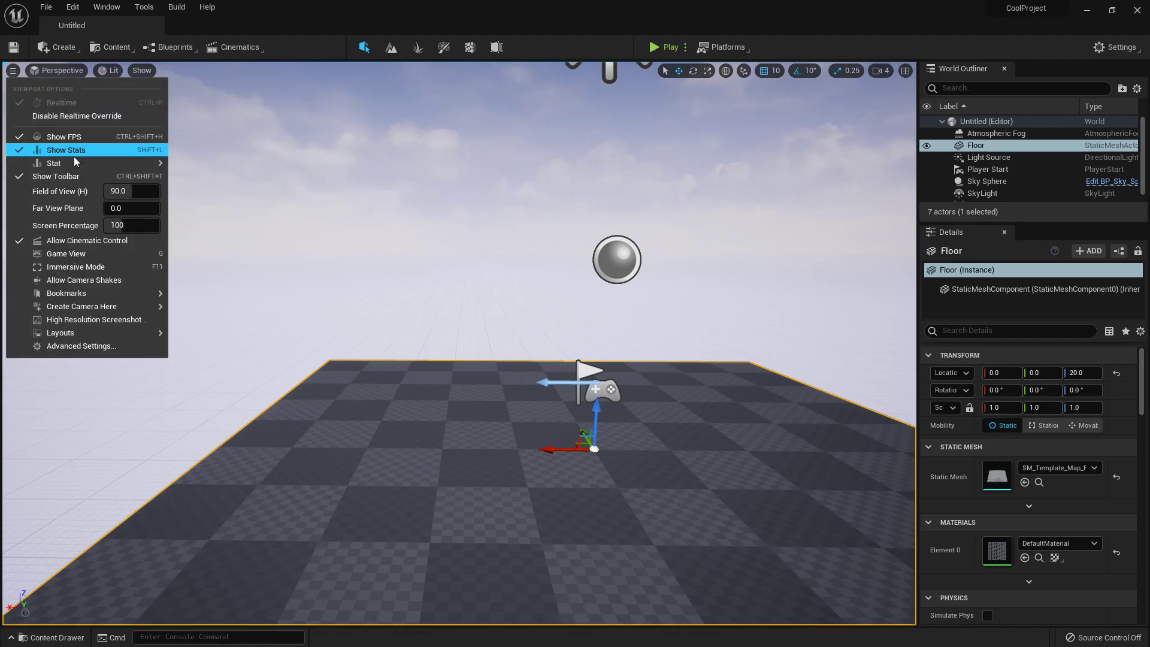
{"action": "mouse_move", "coordinate": [75, 162]}
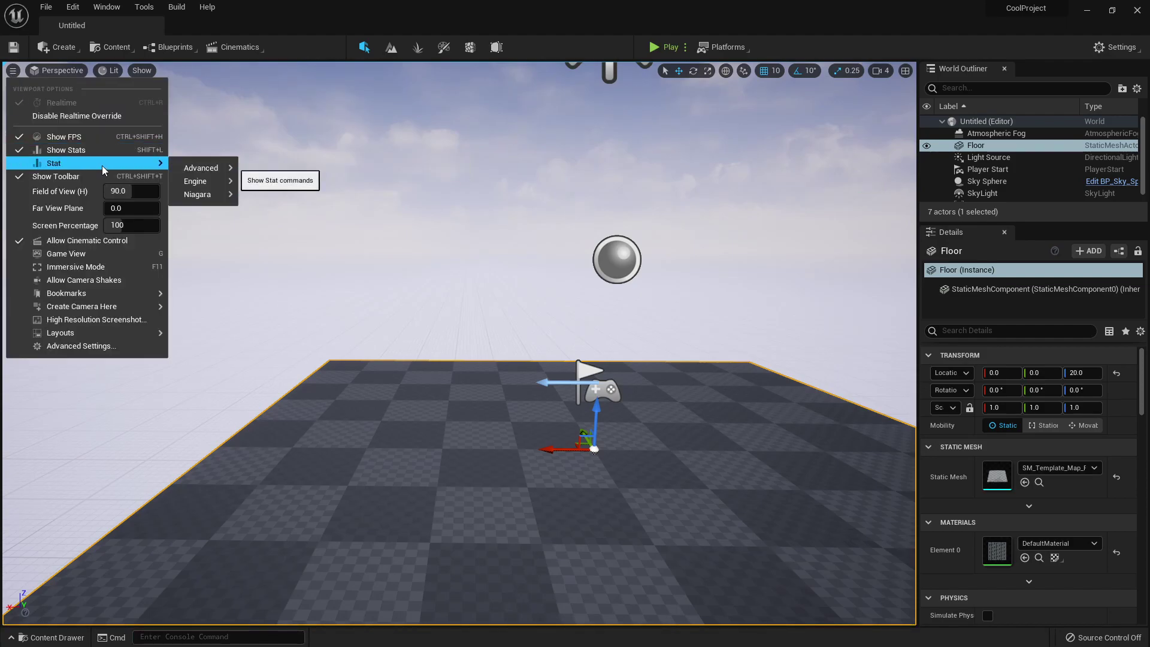
{"action": "mouse_move", "coordinate": [221, 168]}
{"action": "left_click", "coordinate": [306, 45]}
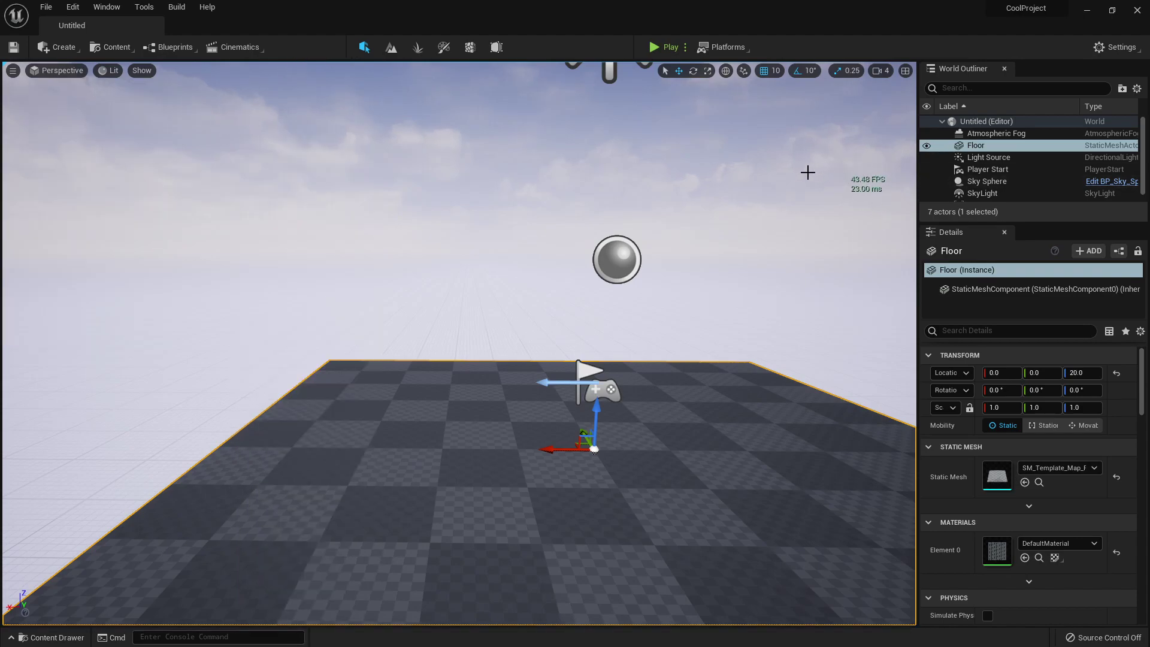
{"action": "left_click", "coordinate": [10, 71]}
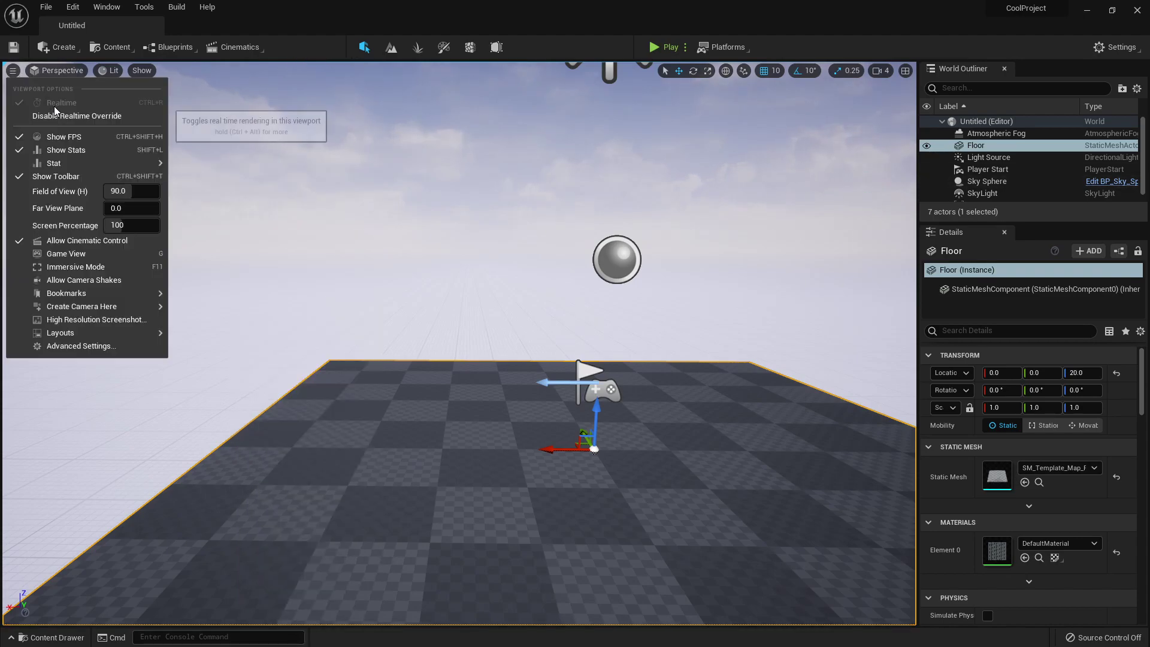
Hide the viewport FPS readout and enable Show Frame Rate and Memory under Editor Preferences > Performance.
{"action": "left_click", "coordinate": [47, 141]}
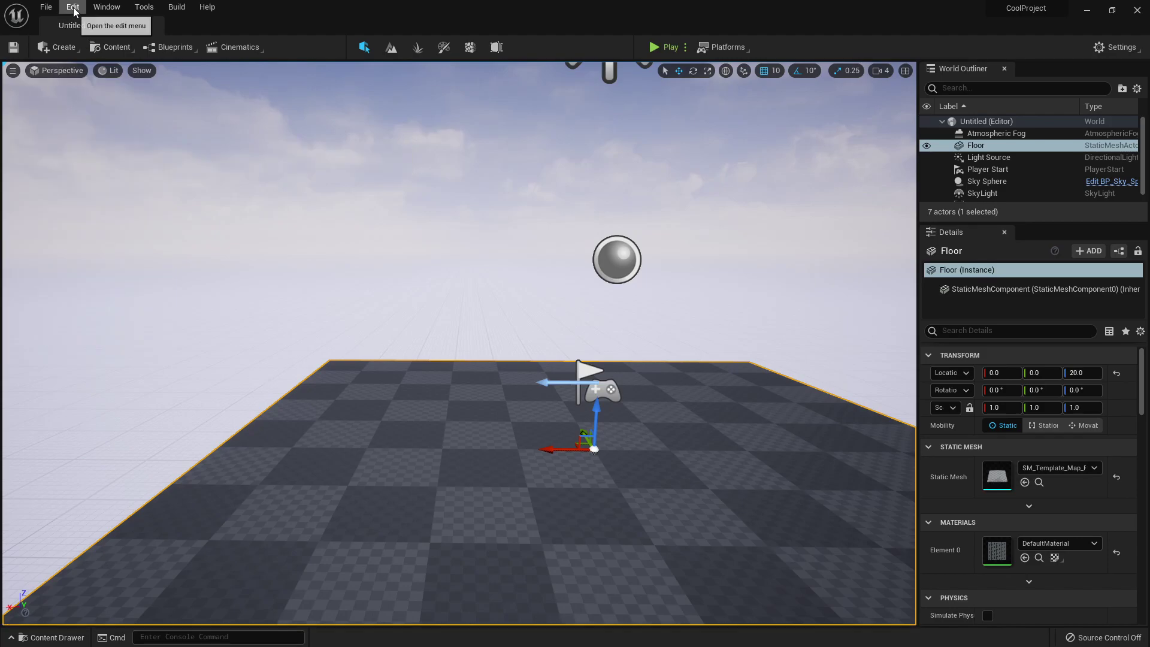
{"action": "left_click", "coordinate": [74, 9]}
{"action": "mouse_move", "coordinate": [111, 8]}
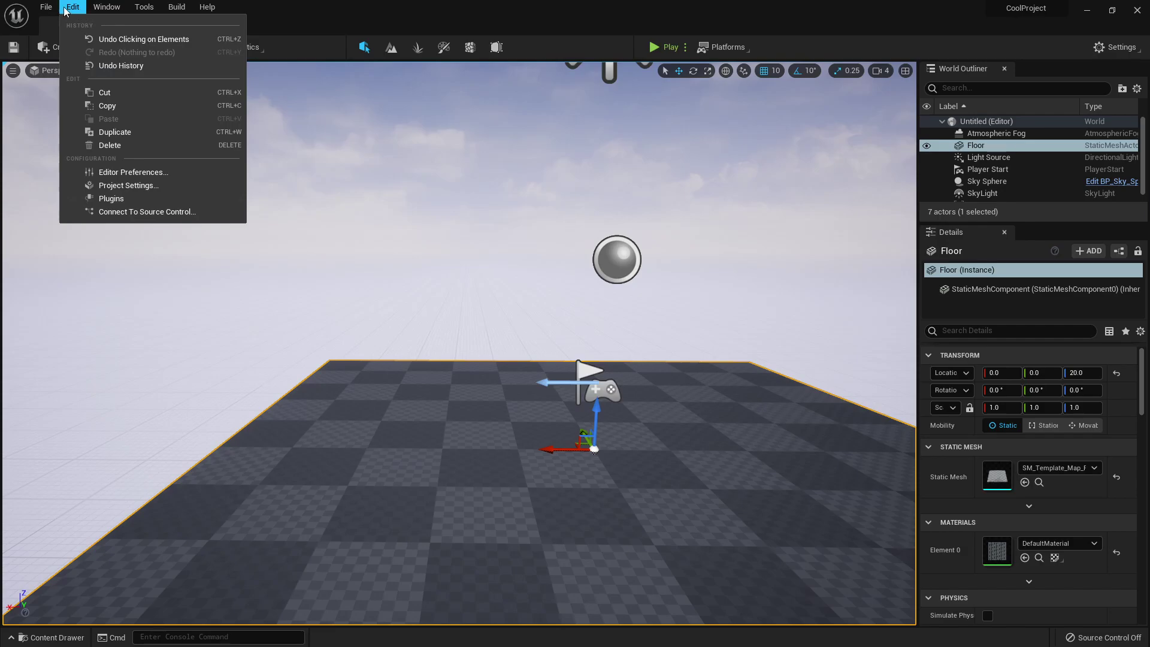
{"action": "left_click", "coordinate": [121, 172]}
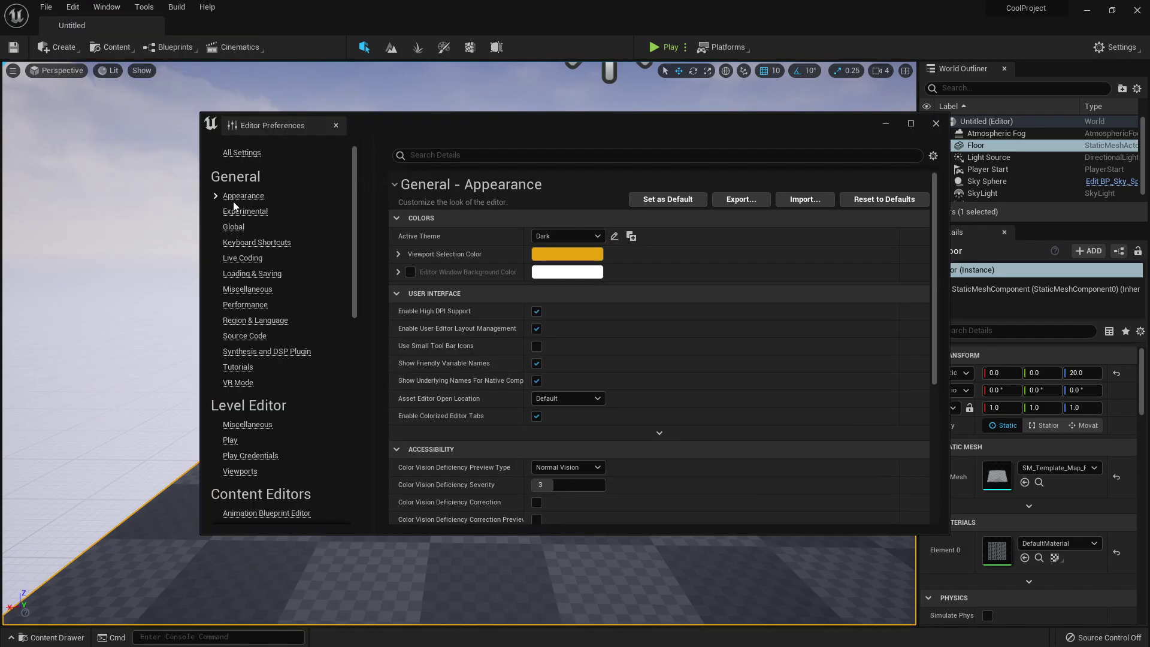
{"action": "left_click", "coordinate": [249, 307]}
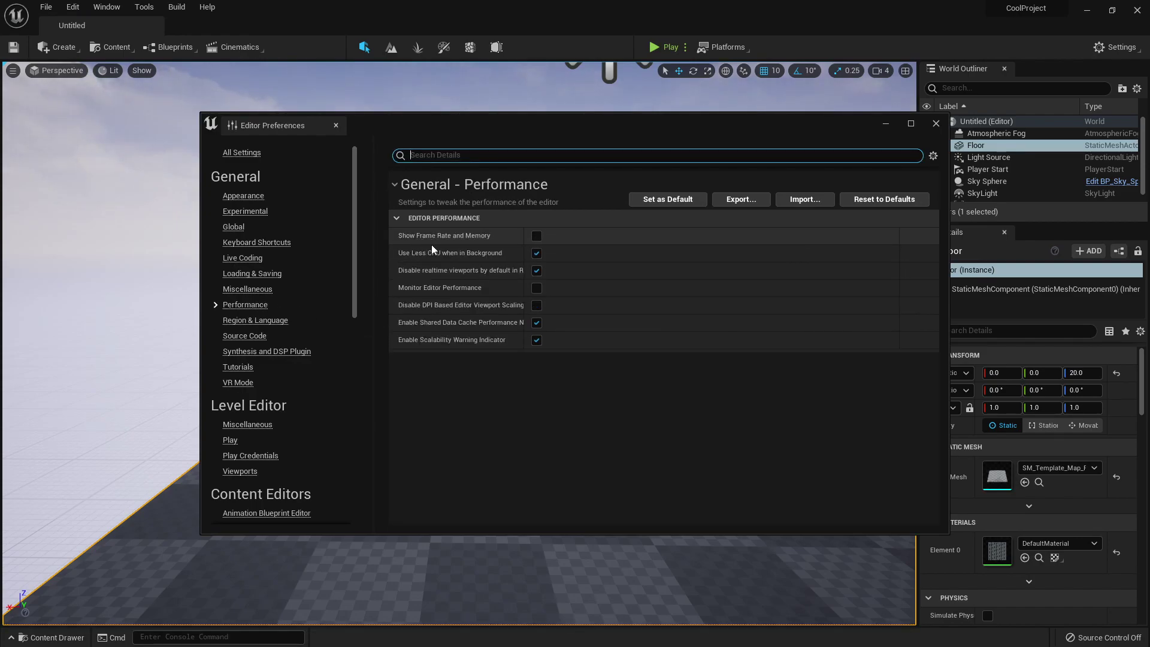
{"action": "mouse_move", "coordinate": [453, 238]}
{"action": "left_click", "coordinate": [537, 235]}
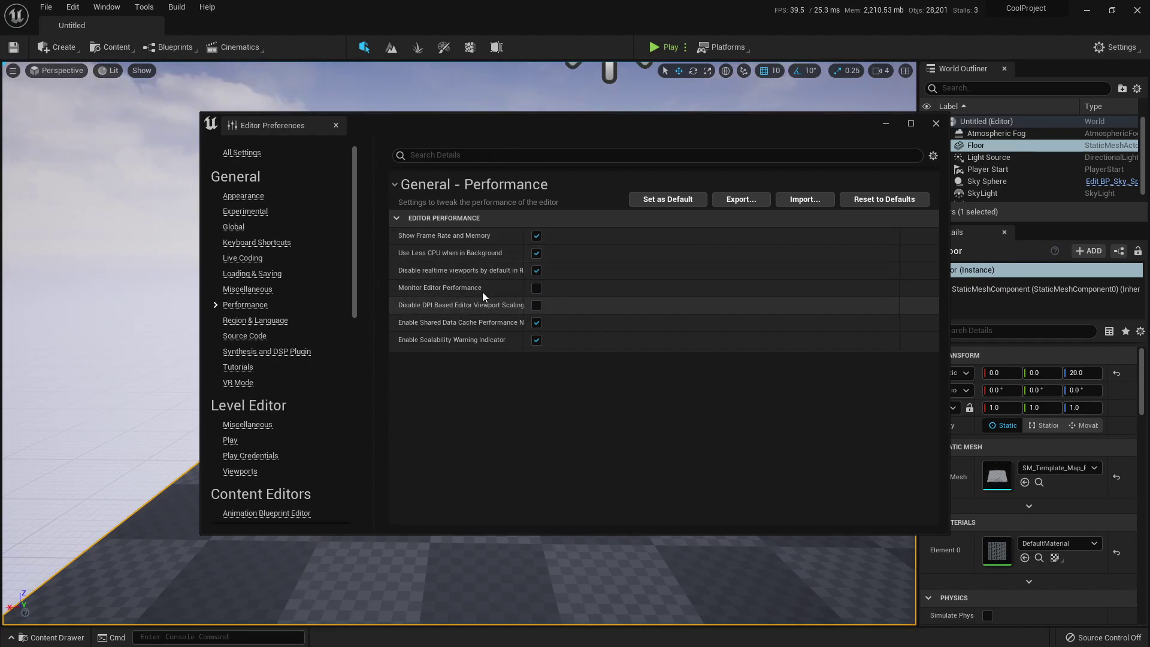
{"action": "mouse_move", "coordinate": [453, 292]}
{"action": "left_click", "coordinate": [937, 123]}
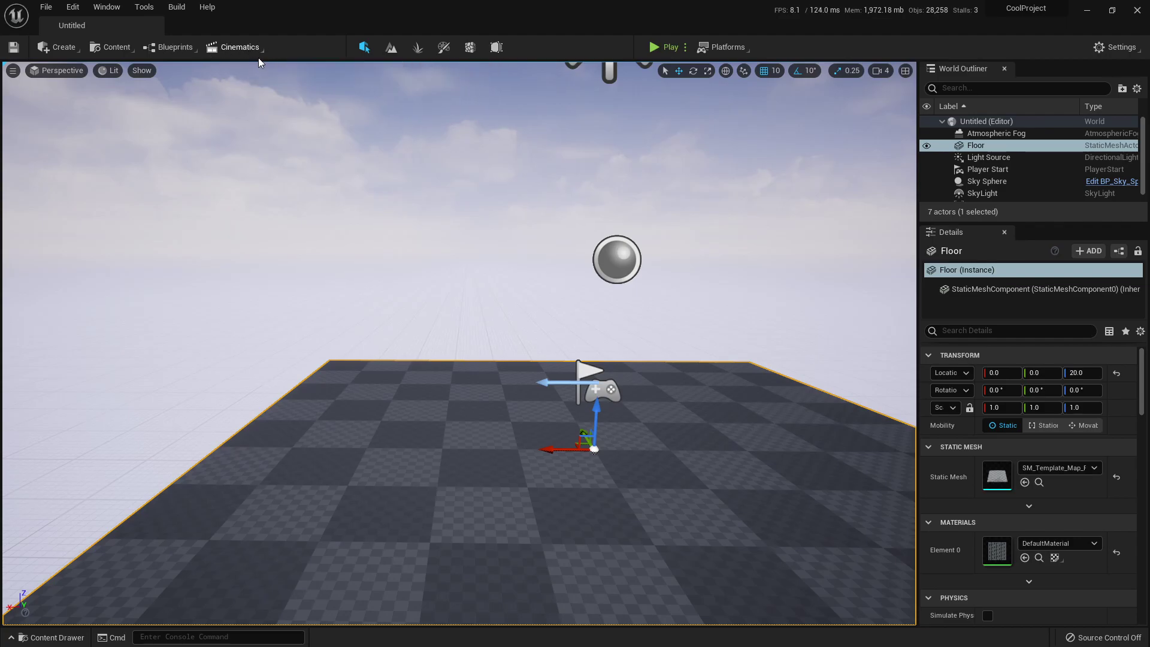
Browse the Blueprints menu, then open the level's World Settings from the Settings menu.
{"action": "left_click", "coordinate": [178, 51]}
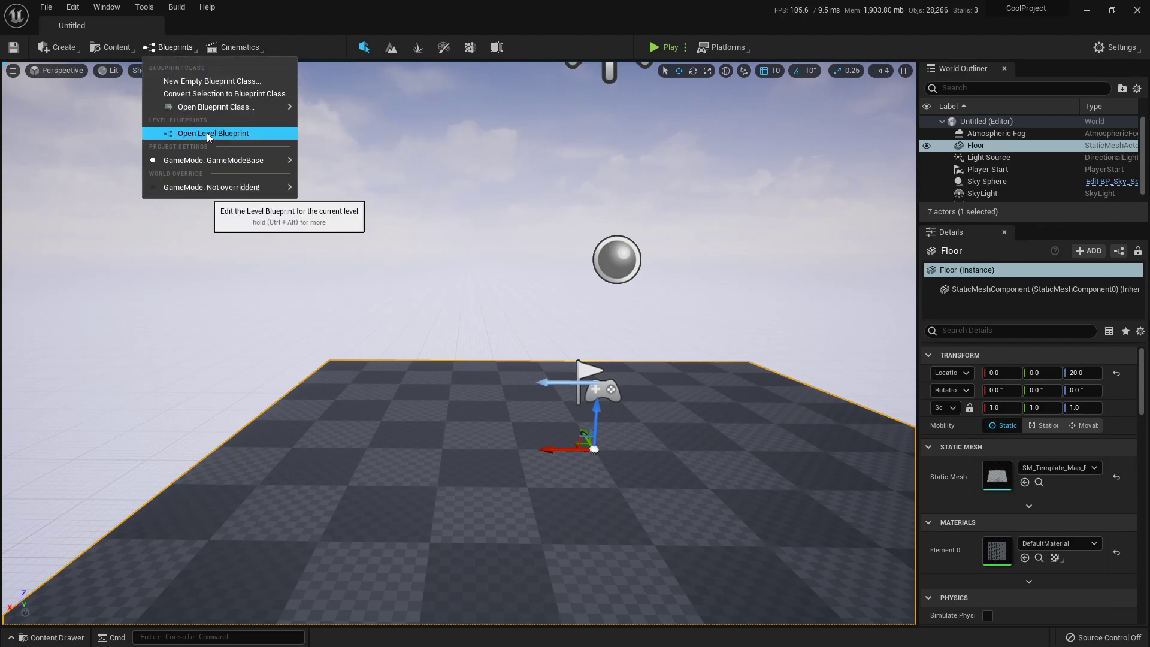
{"action": "mouse_move", "coordinate": [246, 162]}
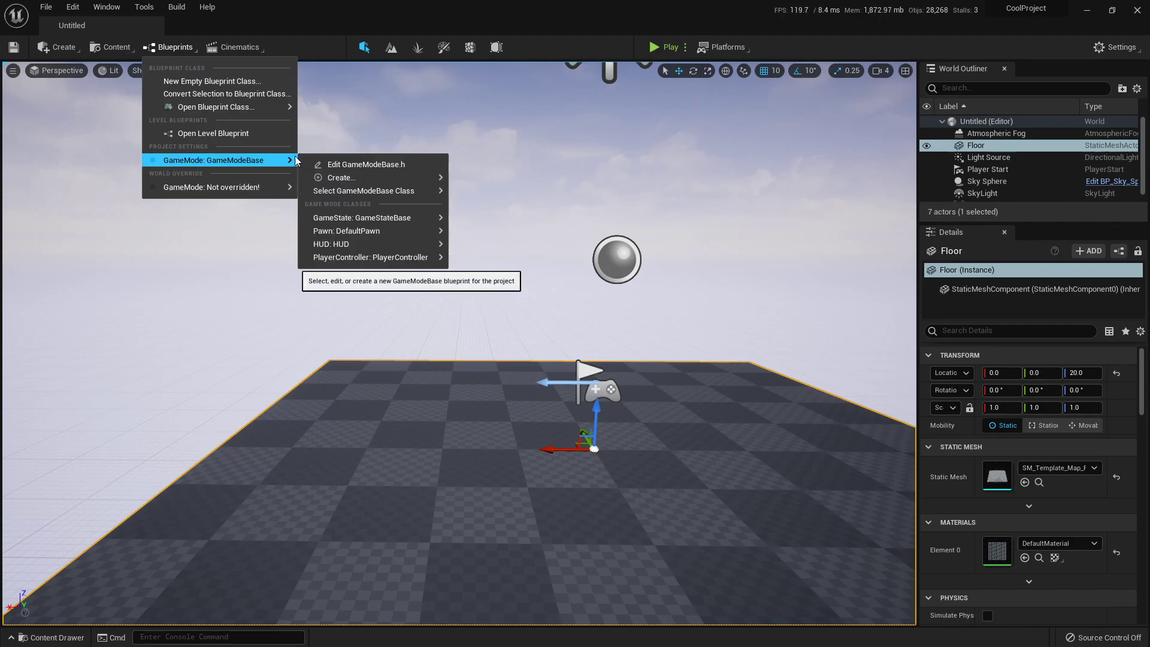
{"action": "left_click", "coordinate": [1126, 50]}
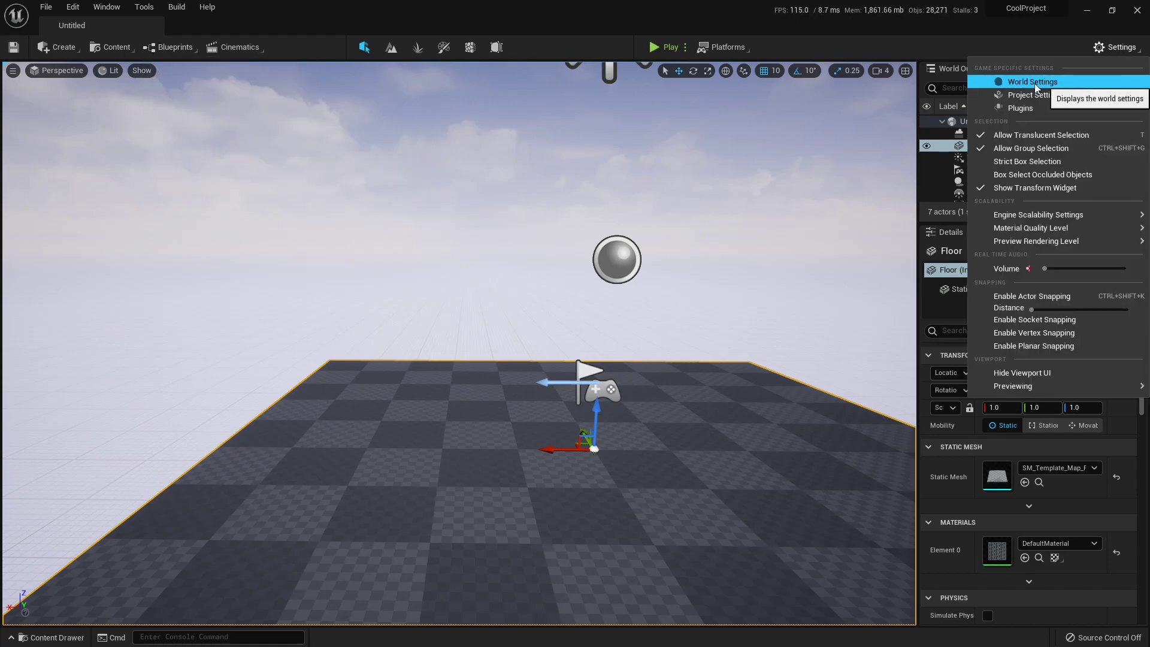
{"action": "left_click", "coordinate": [1034, 82]}
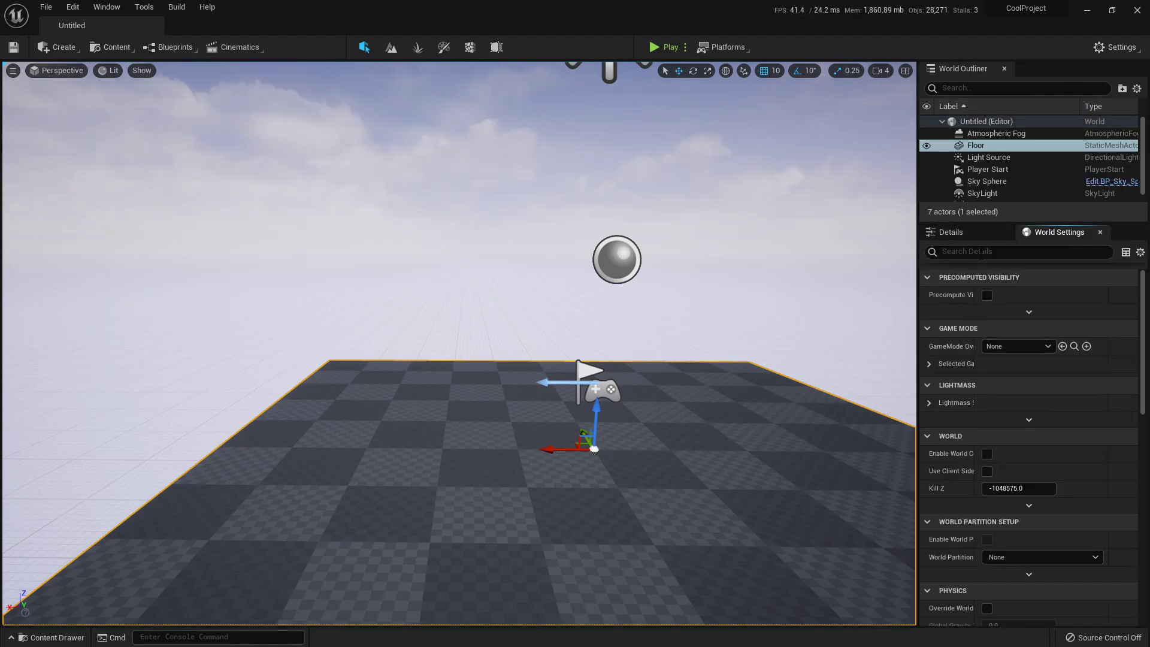
Open Content Browser 3 in its own window, then close it again.
{"action": "left_click", "coordinate": [171, 47]}
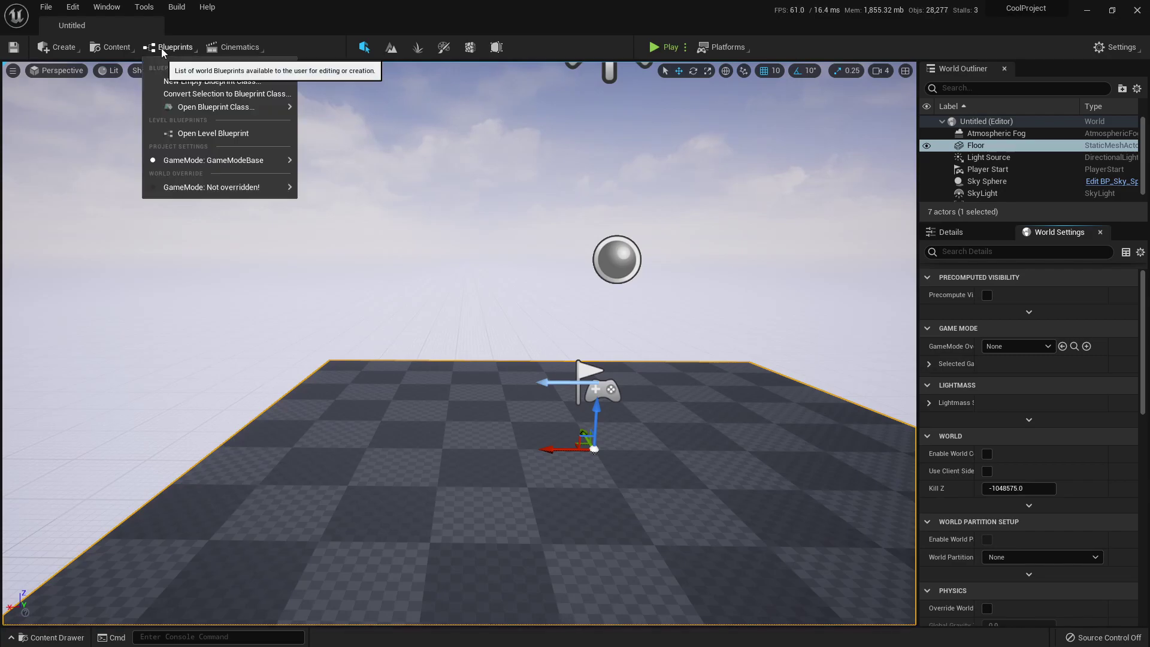
{"action": "left_click", "coordinate": [121, 47]}
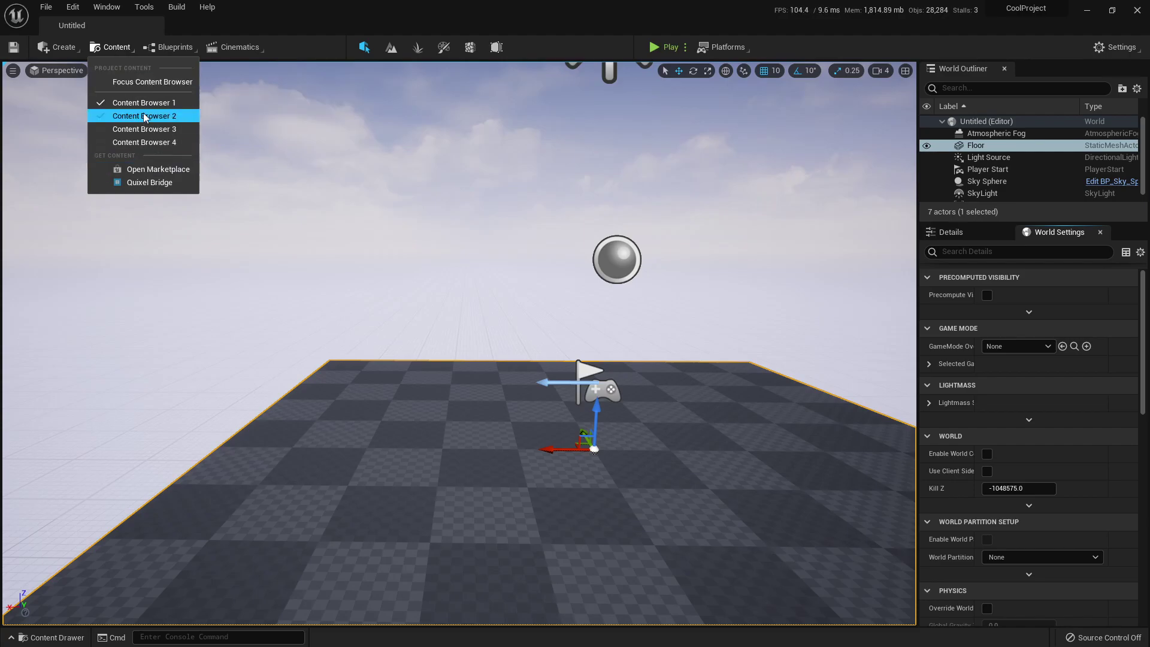
{"action": "left_click", "coordinate": [146, 130]}
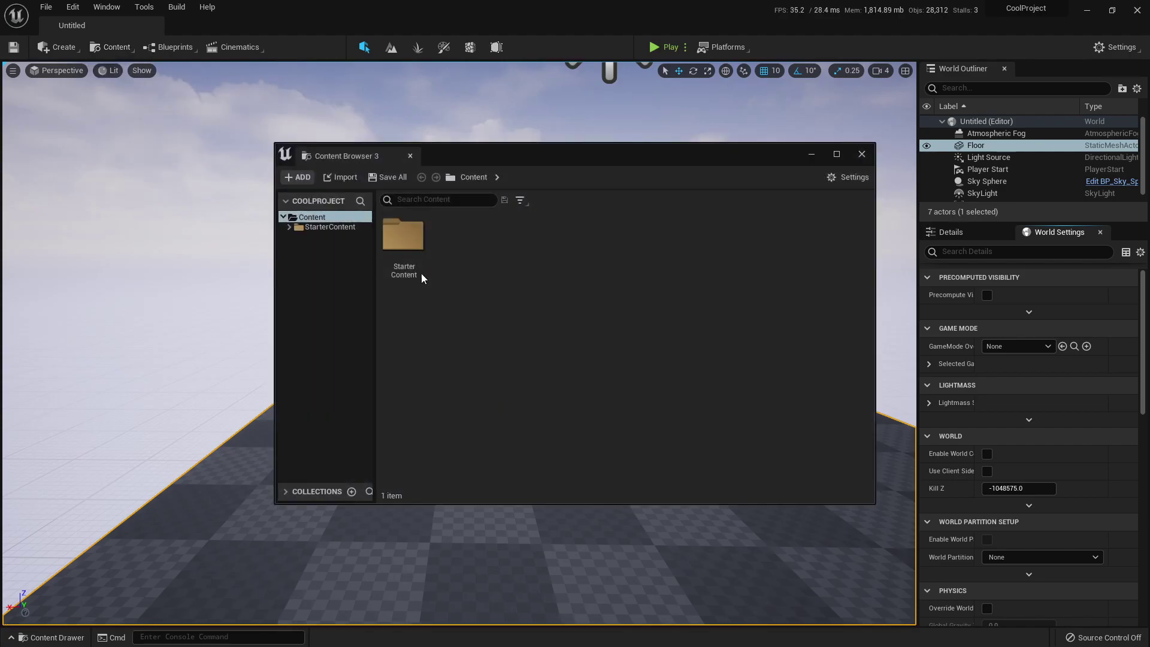
{"action": "left_click", "coordinate": [862, 154]}
{"action": "left_click", "coordinate": [120, 47]}
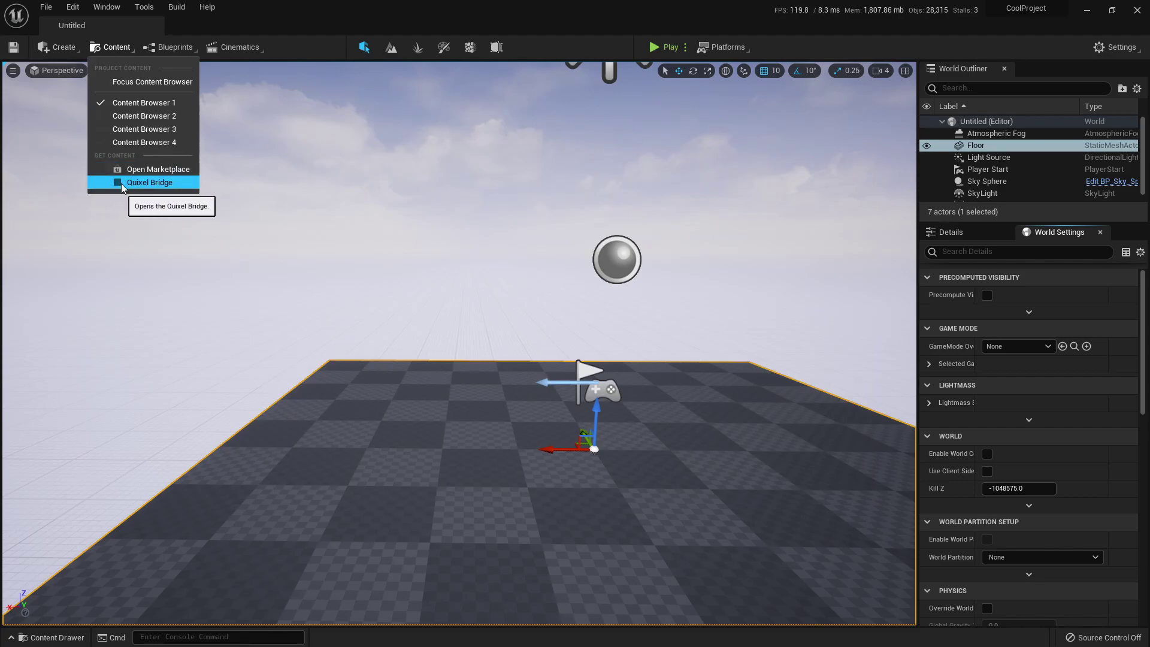
{"action": "left_click", "coordinate": [71, 52]}
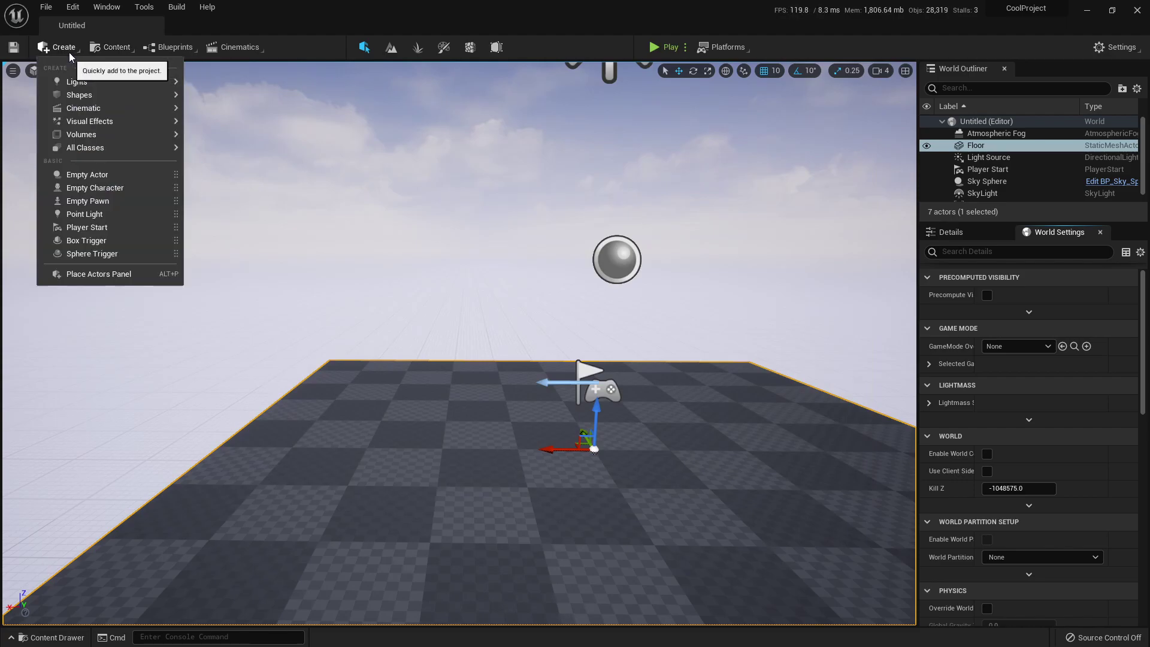
Drag a Cube actor onto the floor and raise it above the floor.
{"action": "mouse_move", "coordinate": [81, 94]}
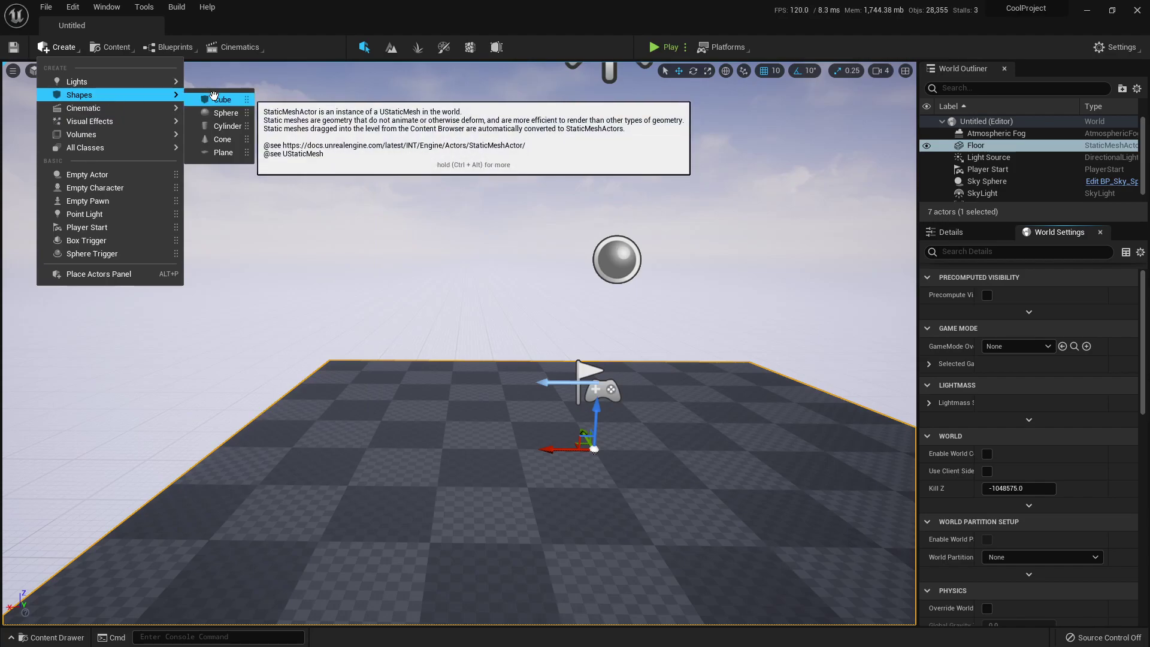
{"action": "left_click_drag", "start_coordinate": [214, 96], "coordinate": [350, 290]}
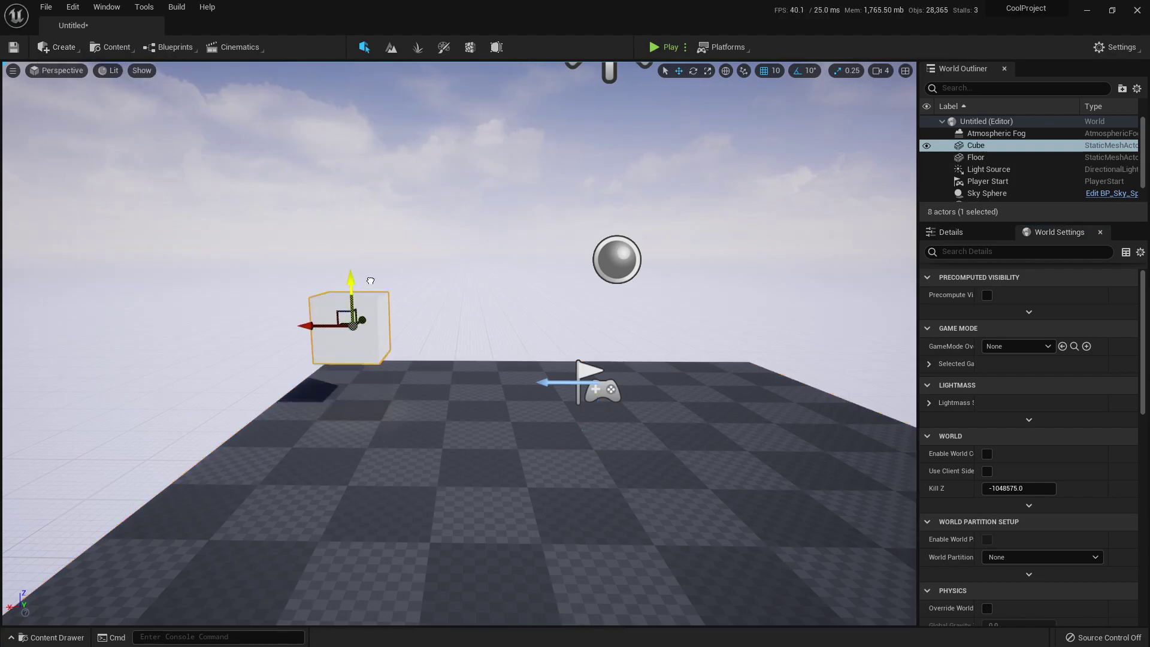
{"action": "left_click", "coordinate": [60, 47]}
{"action": "mouse_move", "coordinate": [133, 120]}
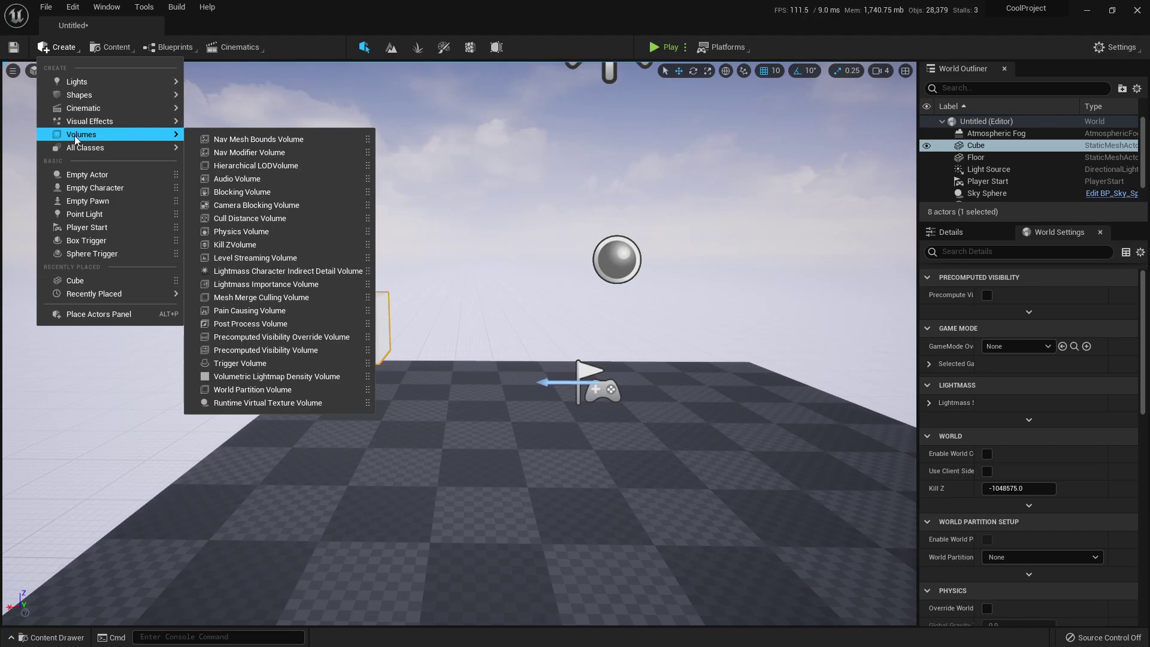
{"action": "key", "text": "Escape"}
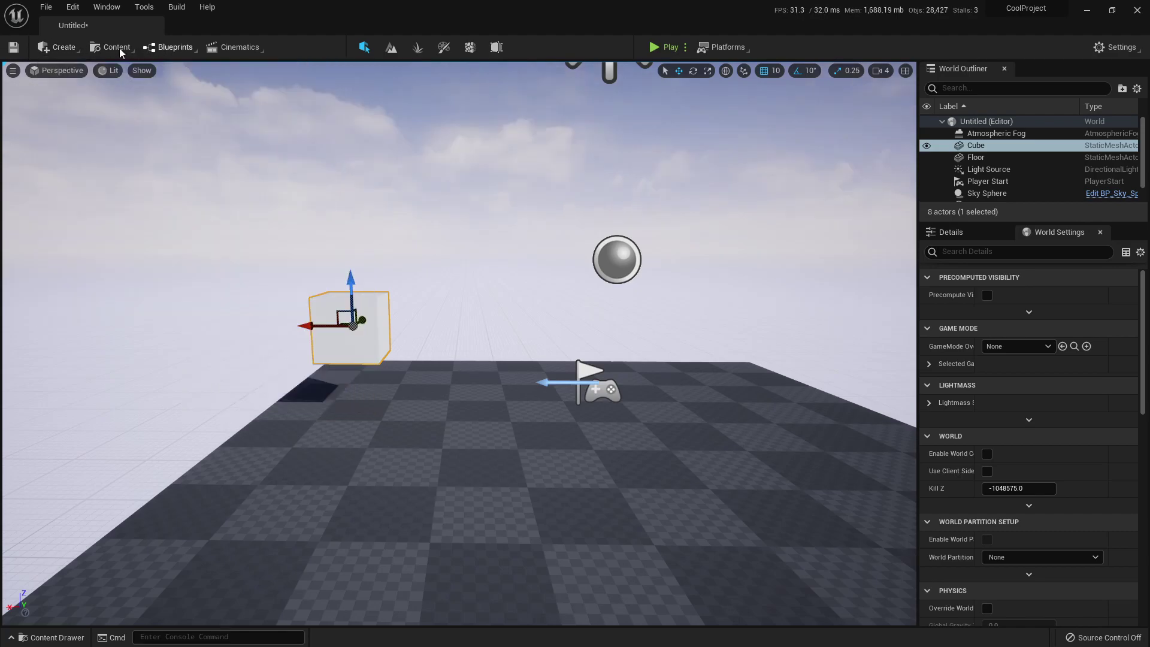
{"action": "left_click", "coordinate": [71, 48]}
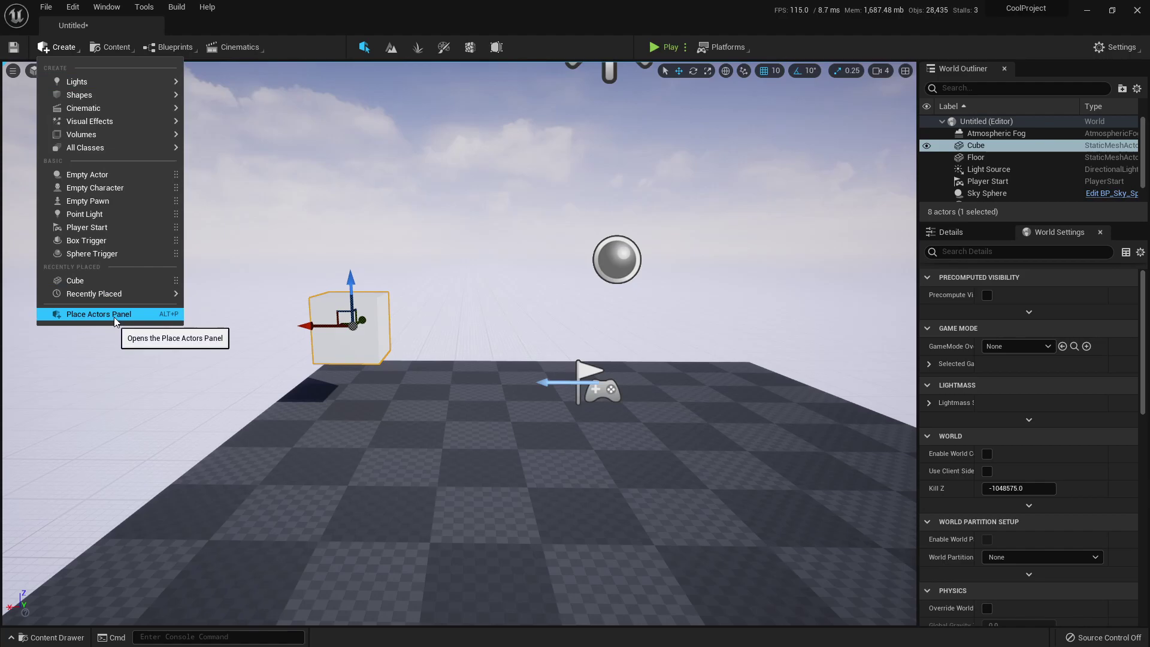
From the Place Actors Geometry category, drop a Box brush and a Curved Stair brush into the level.
{"action": "left_click", "coordinate": [81, 315]}
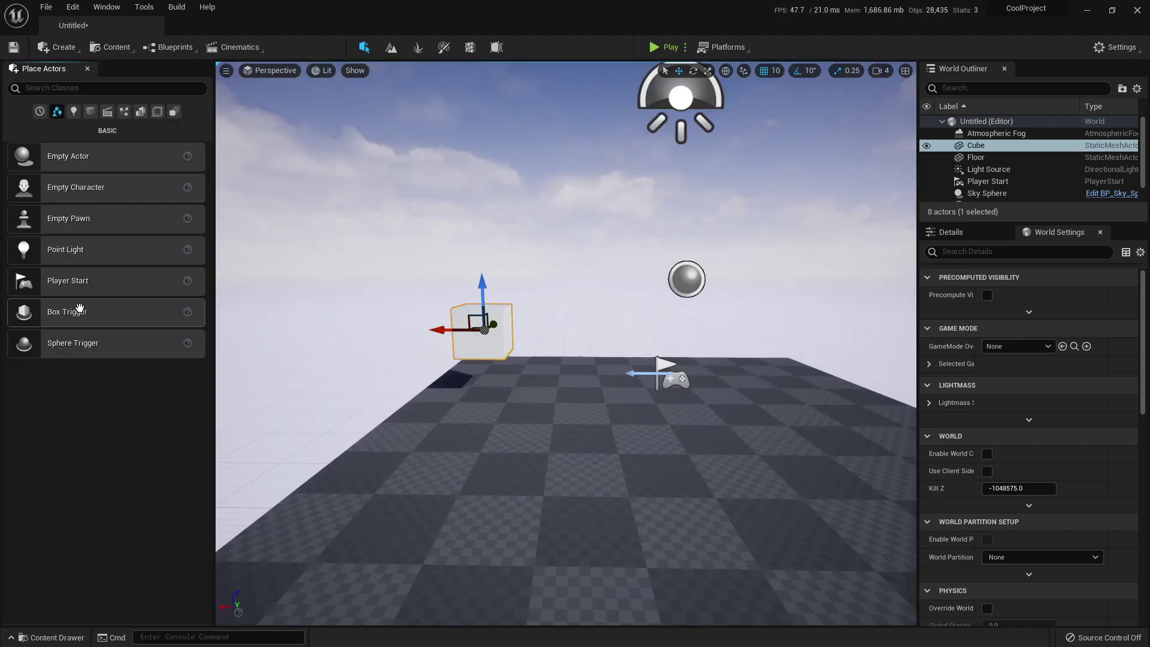
{"action": "left_click", "coordinate": [141, 112]}
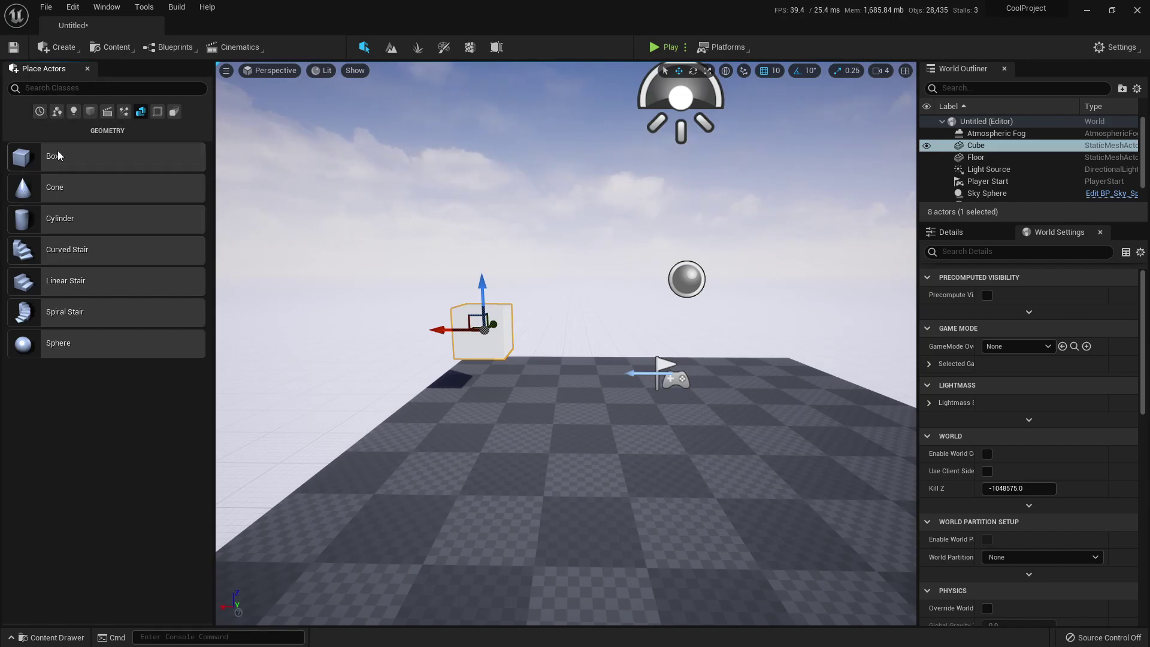
{"action": "mouse_move", "coordinate": [57, 156]}
{"action": "left_mouse_down"}
{"action": "mouse_move", "coordinate": [300, 242]}
{"action": "mouse_move", "coordinate": [485, 372]}
{"action": "left_mouse_up"}
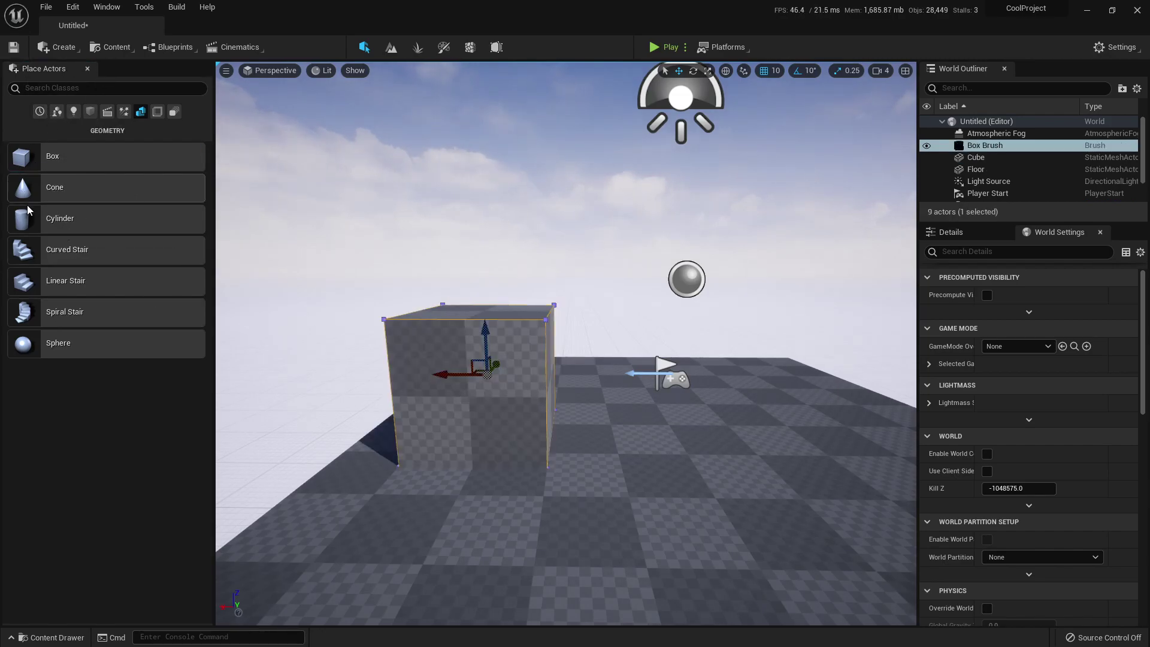
{"action": "left_click_drag", "start_coordinate": [27, 257], "coordinate": [1021, 554]}
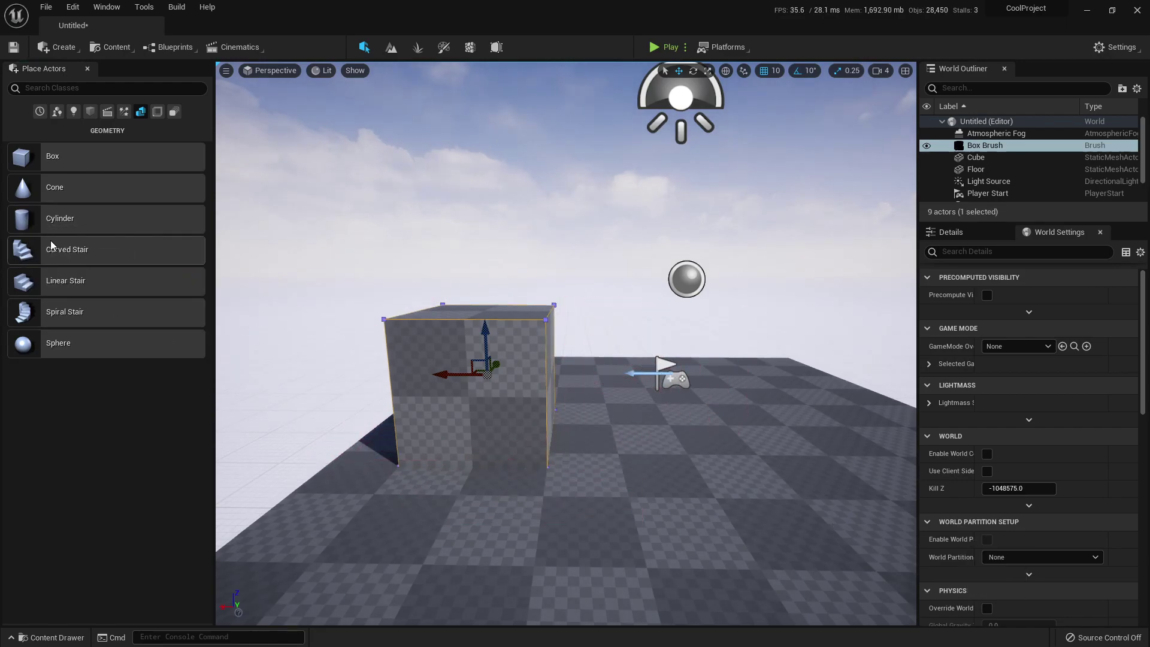
{"action": "mouse_move", "coordinate": [51, 246]}
{"action": "left_mouse_down"}
{"action": "mouse_move", "coordinate": [159, 318]}
{"action": "mouse_move", "coordinate": [693, 532]}
{"action": "mouse_move", "coordinate": [642, 462]}
{"action": "mouse_move", "coordinate": [775, 463]}
{"action": "left_mouse_up"}
{"action": "scroll", "coordinate": [630, 469], "scroll_direction": "down", "scroll_amount": 3}
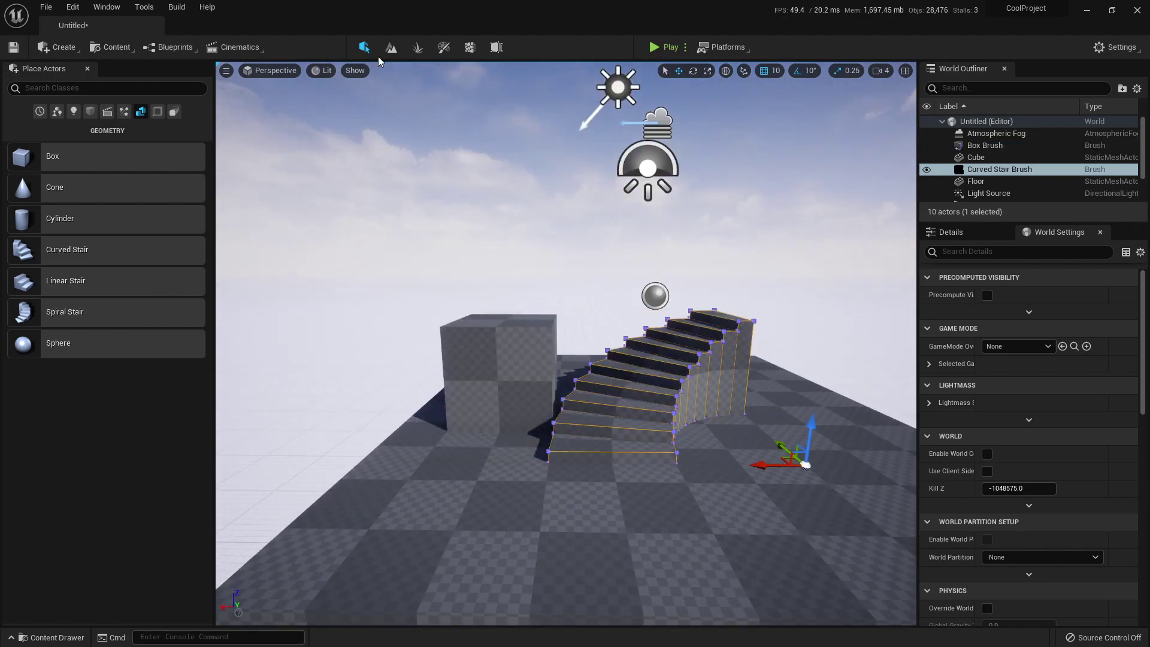
In Brush Editing mode, drag the Box Brush's top corner vertex along Y to skew it.
{"action": "left_click", "coordinate": [495, 50]}
{"action": "left_click", "coordinate": [555, 364]}
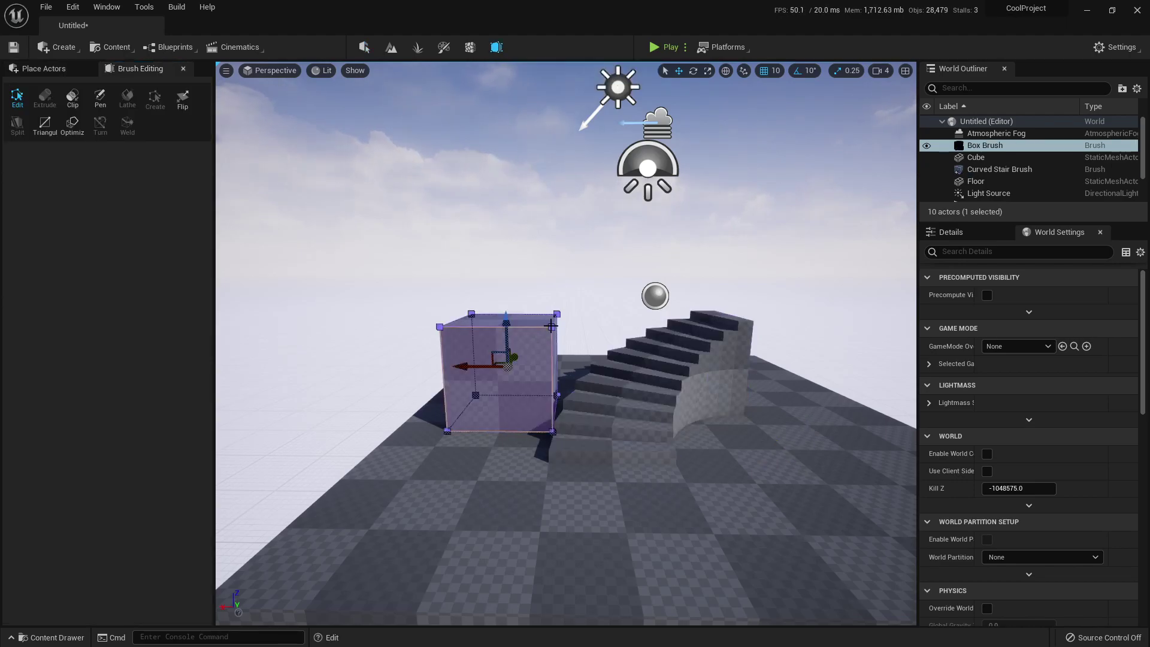
{"action": "left_click", "coordinate": [551, 326]}
{"action": "mouse_move", "coordinate": [511, 327]}
{"action": "left_mouse_down"}
{"action": "mouse_move", "coordinate": [458, 328]}
{"action": "mouse_move", "coordinate": [508, 336]}
{"action": "left_mouse_up"}
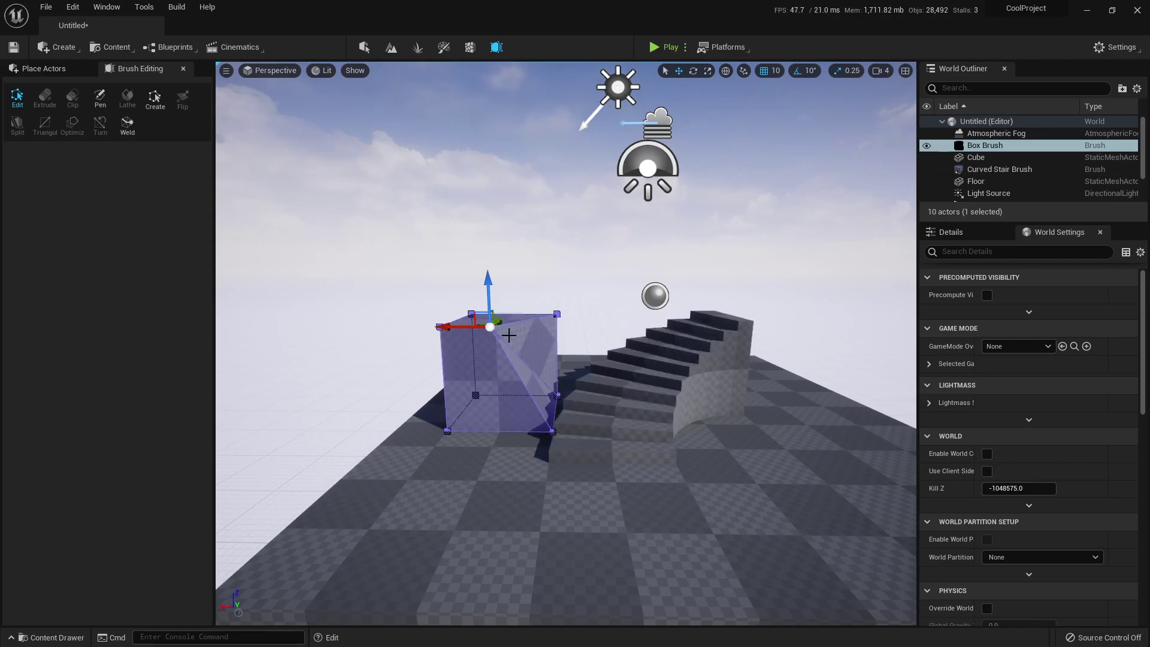
{"action": "mouse_move", "coordinate": [528, 325]}
{"action": "right_mouse_down"}
{"action": "mouse_move", "coordinate": [455, 333]}
{"action": "mouse_move", "coordinate": [509, 318]}
{"action": "mouse_move", "coordinate": [527, 327]}
{"action": "mouse_move", "coordinate": [524, 360]}
{"action": "right_mouse_up"}
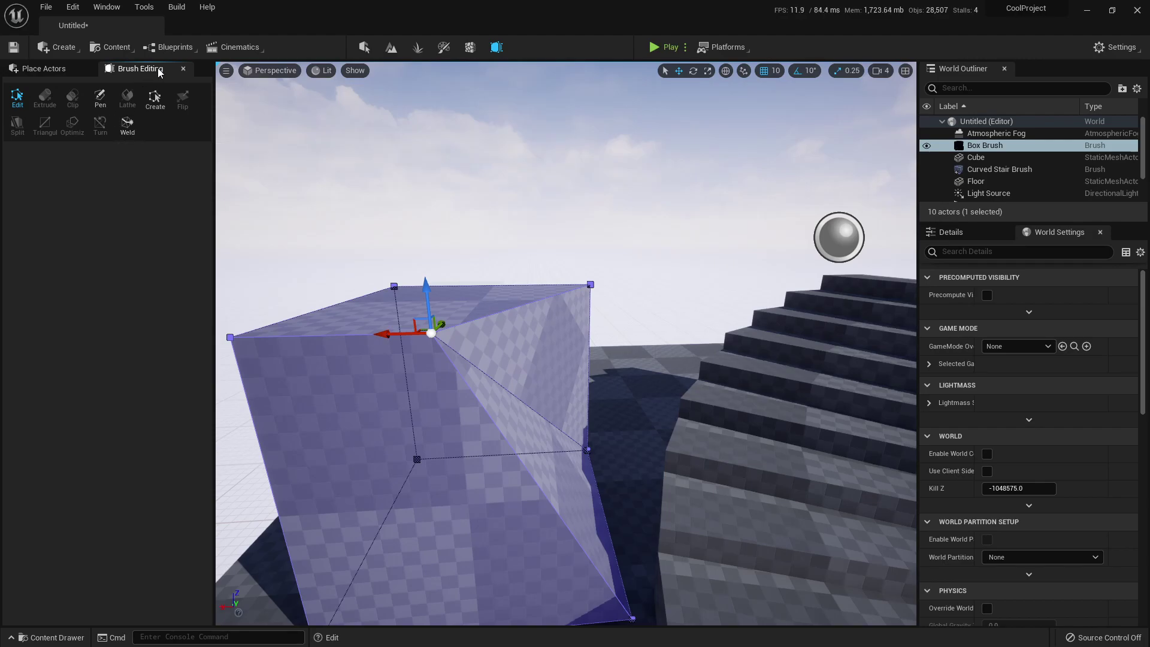
Create an empty blueprint class with Actor as parent, targeting the Content/Blueprints folder.
{"action": "left_click", "coordinate": [180, 47]}
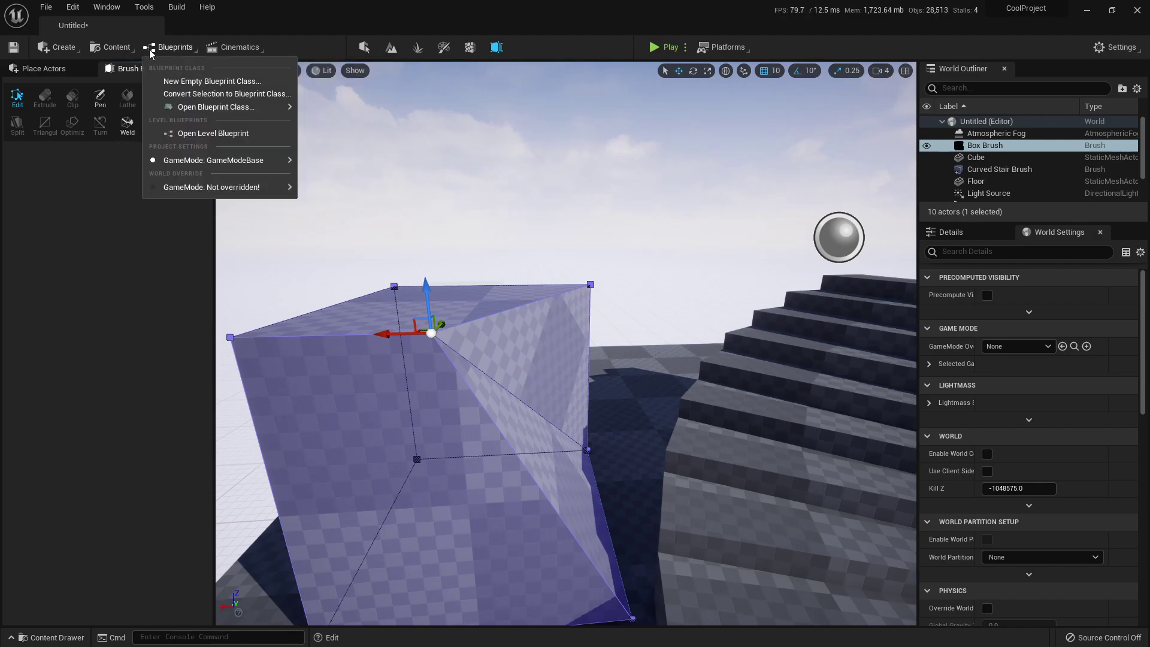
{"action": "left_click", "coordinate": [190, 81]}
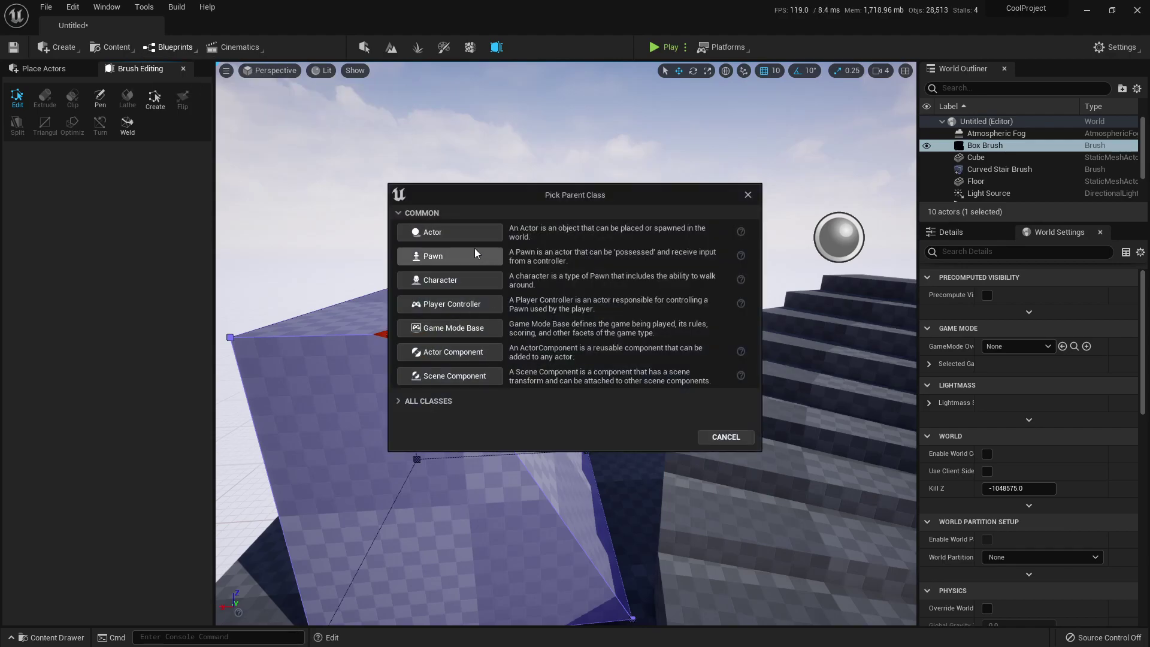
{"action": "left_click", "coordinate": [402, 400]}
{"action": "scroll", "coordinate": [458, 450], "scroll_direction": "down", "scroll_amount": 3}
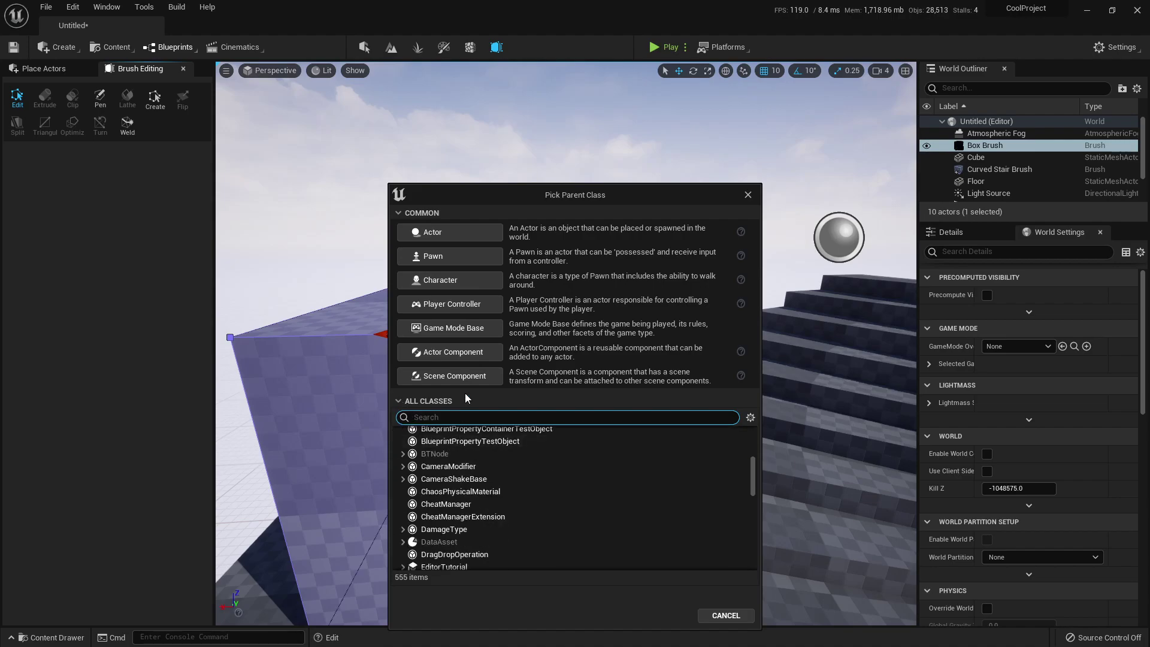
{"action": "left_click", "coordinate": [446, 235]}
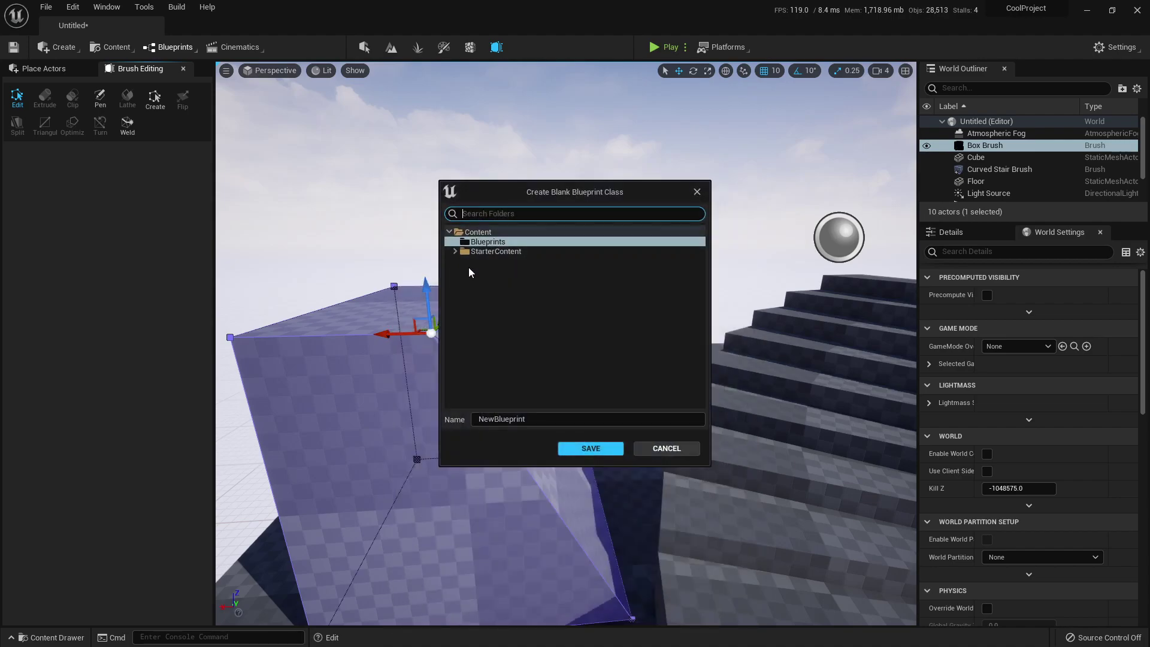
{"action": "left_click", "coordinate": [501, 251]}
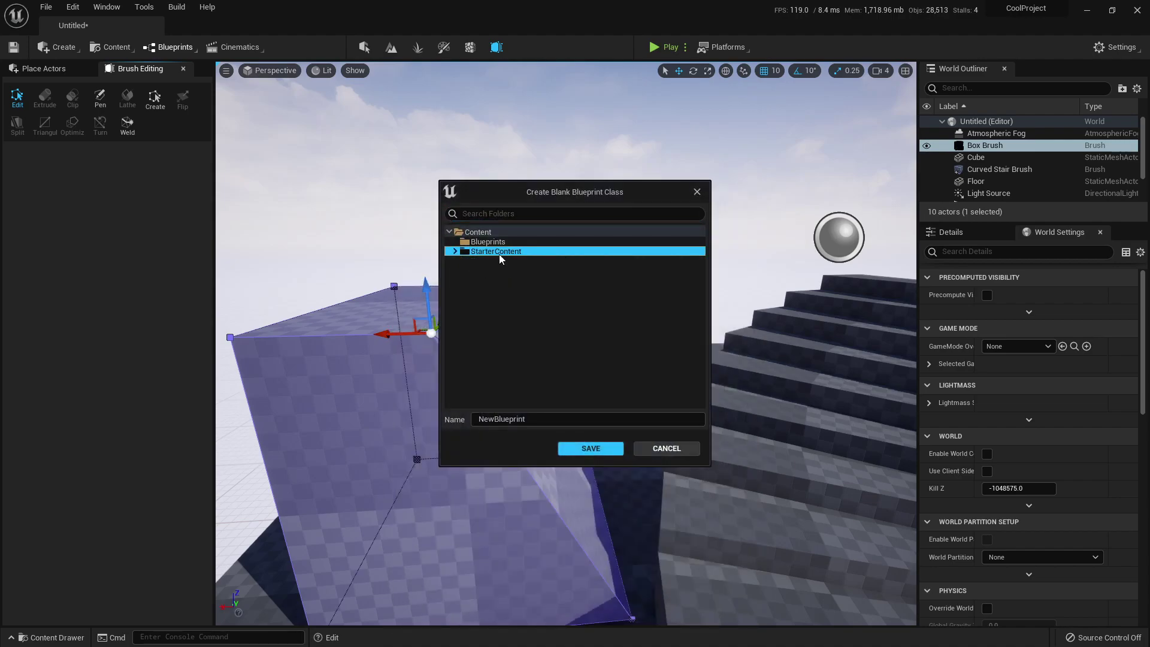
{"action": "left_click", "coordinate": [469, 242]}
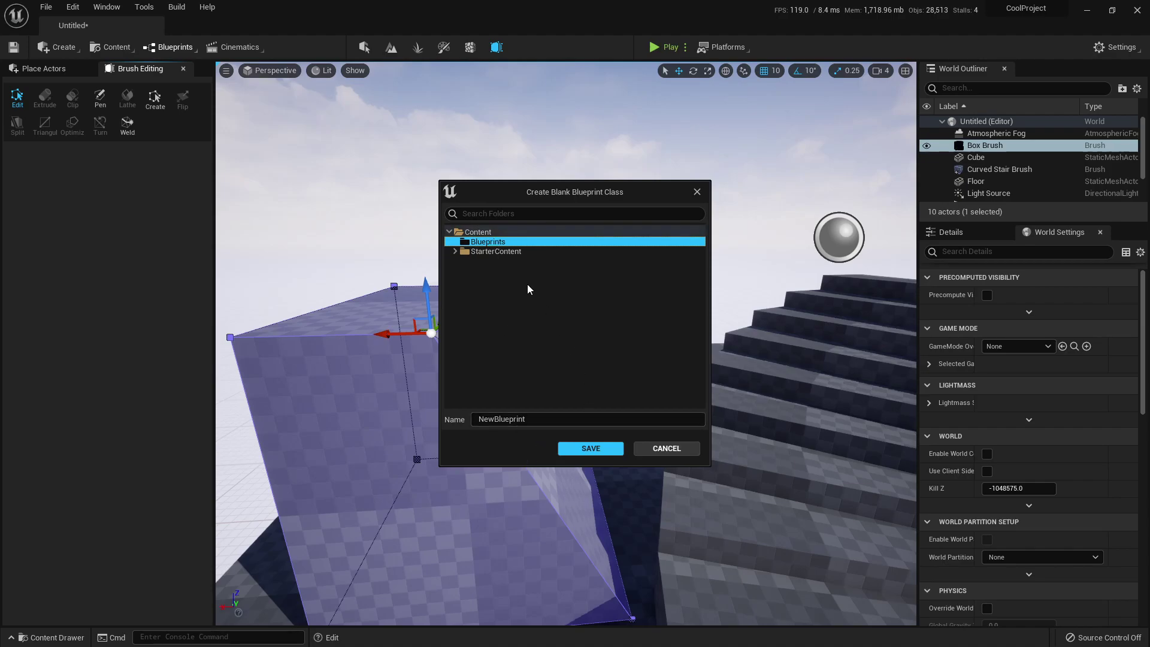
Create a new folder named CoolProject under Content.
{"action": "right_click", "coordinate": [484, 233]}
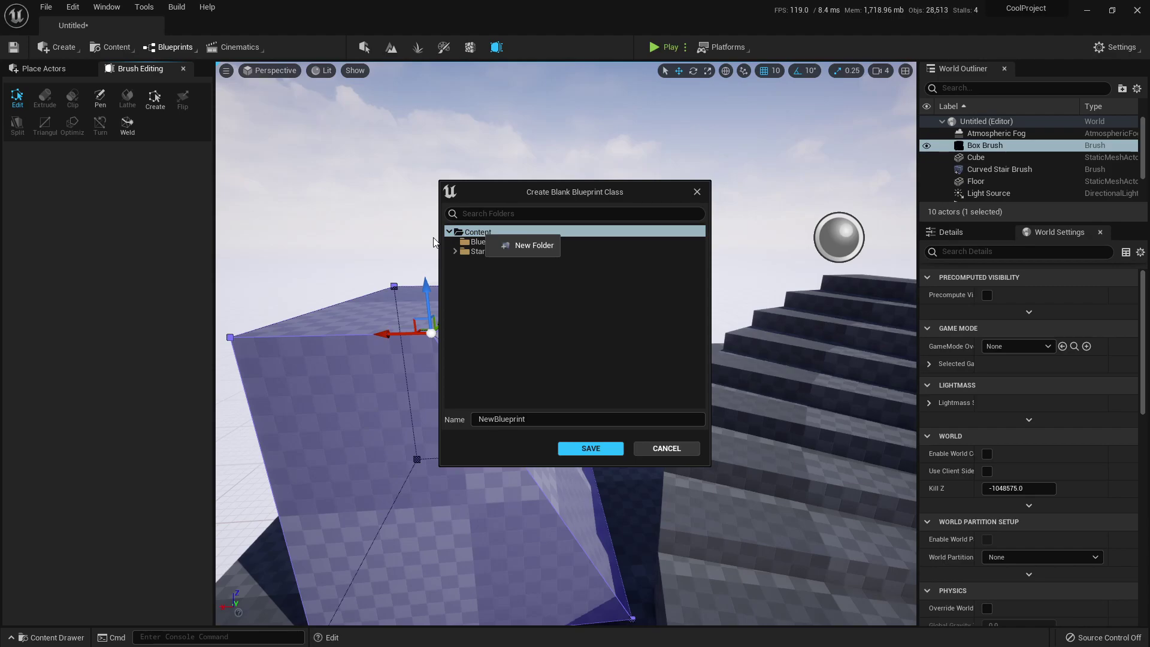
{"action": "left_click", "coordinate": [525, 246]}
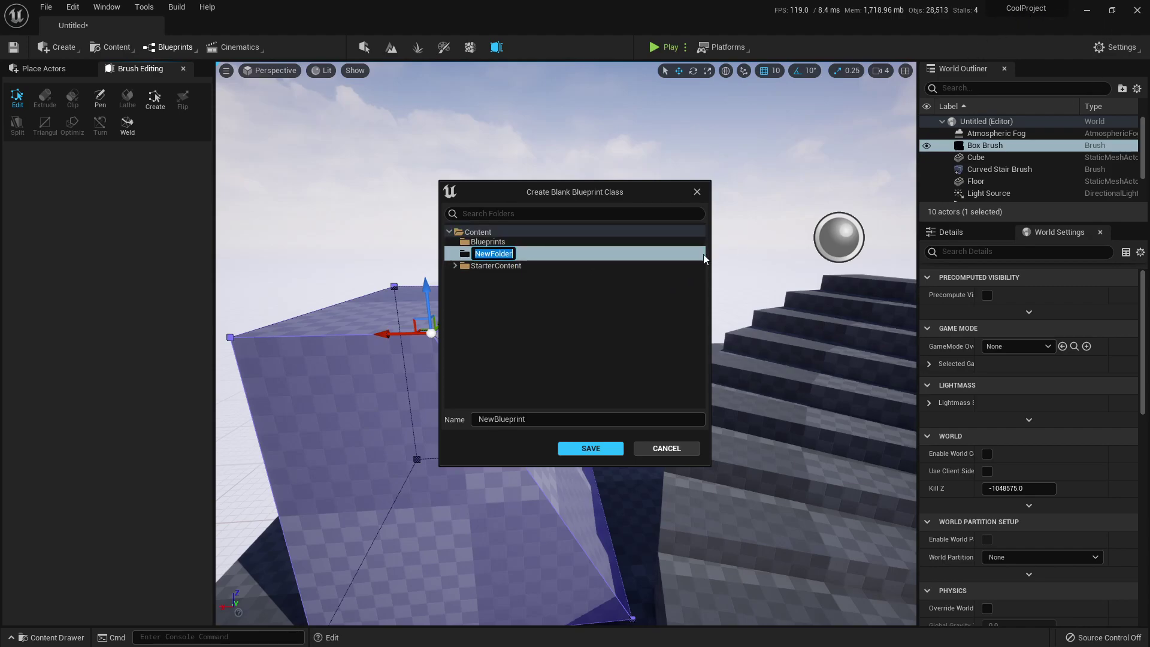
{"action": "type", "text": "Coool"}
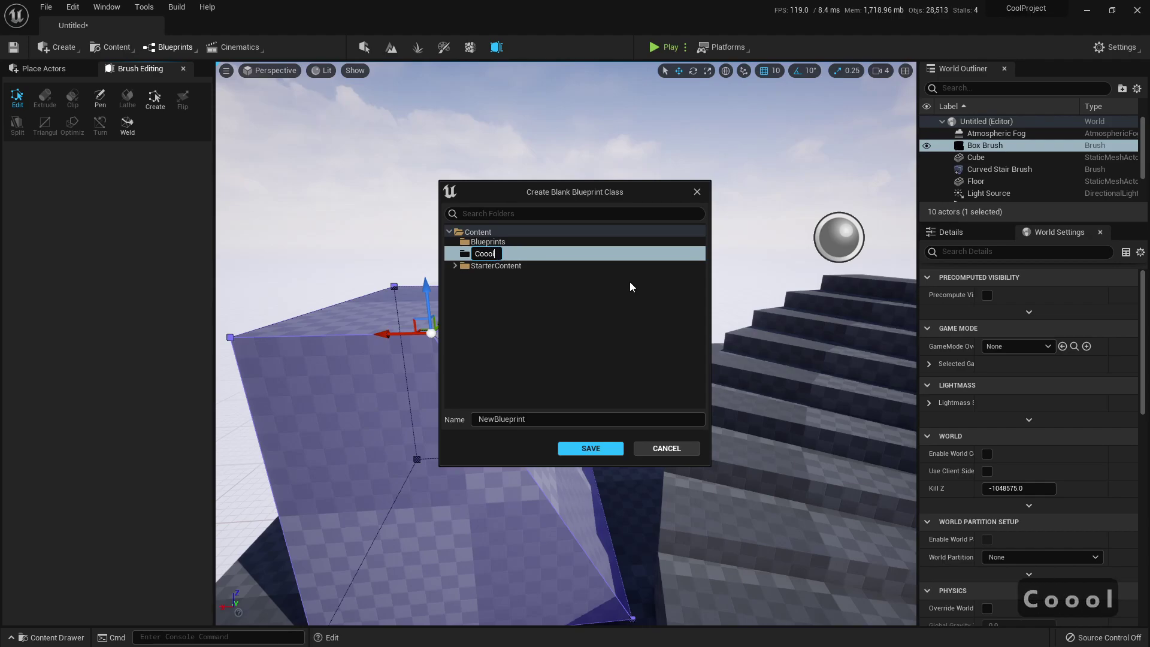
{"action": "key", "text": "BackSpace"}
{"action": "key", "text": "BackSpace"}
{"action": "type", "text": "lProject"}
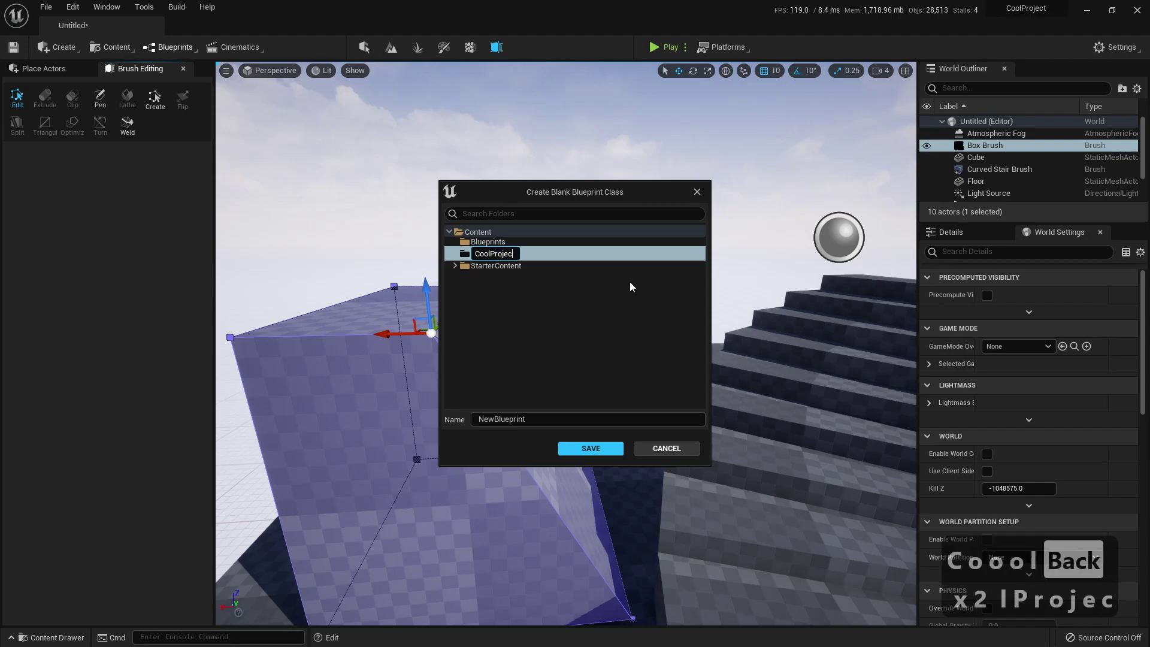
{"action": "left_click", "coordinate": [583, 290]}
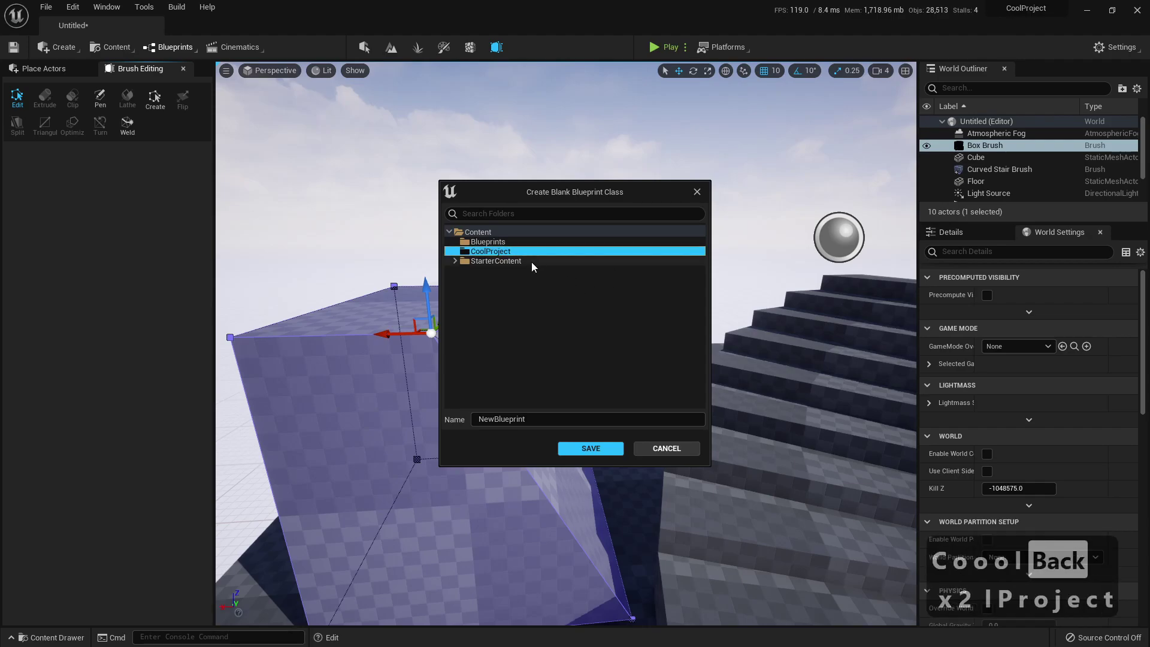
Add a Blueprints subfolder inside CoolProject and select the blueprint's name field.
{"action": "right_click", "coordinate": [520, 250]}
{"action": "left_click", "coordinate": [562, 264]}
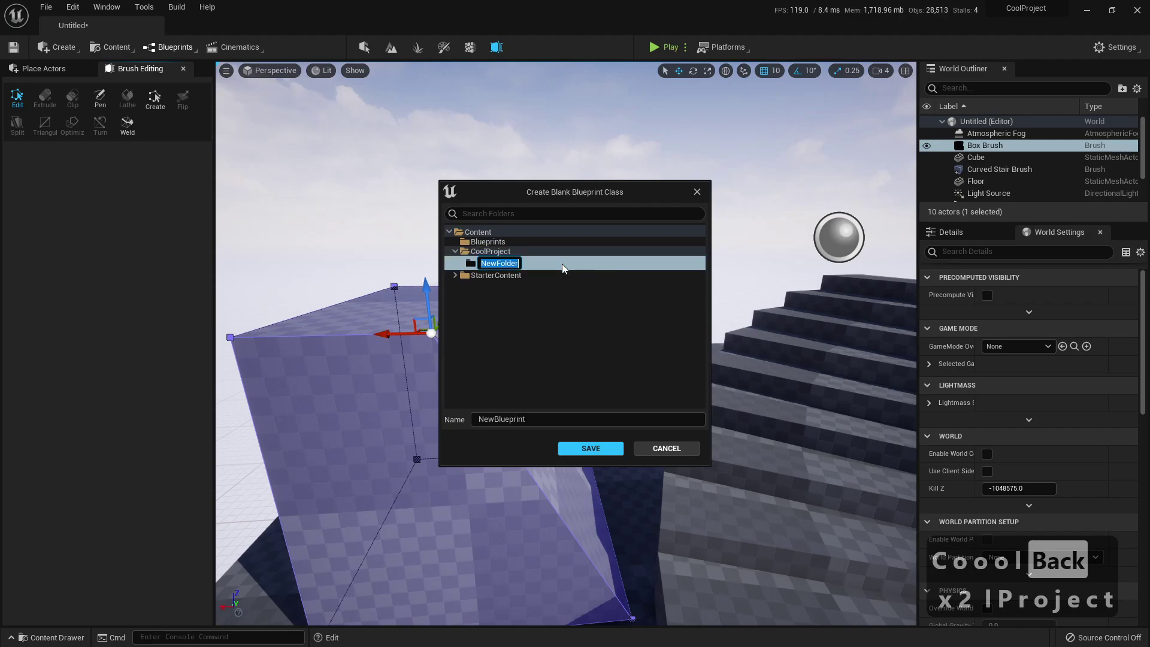
{"action": "type", "text": "Blueprints"}
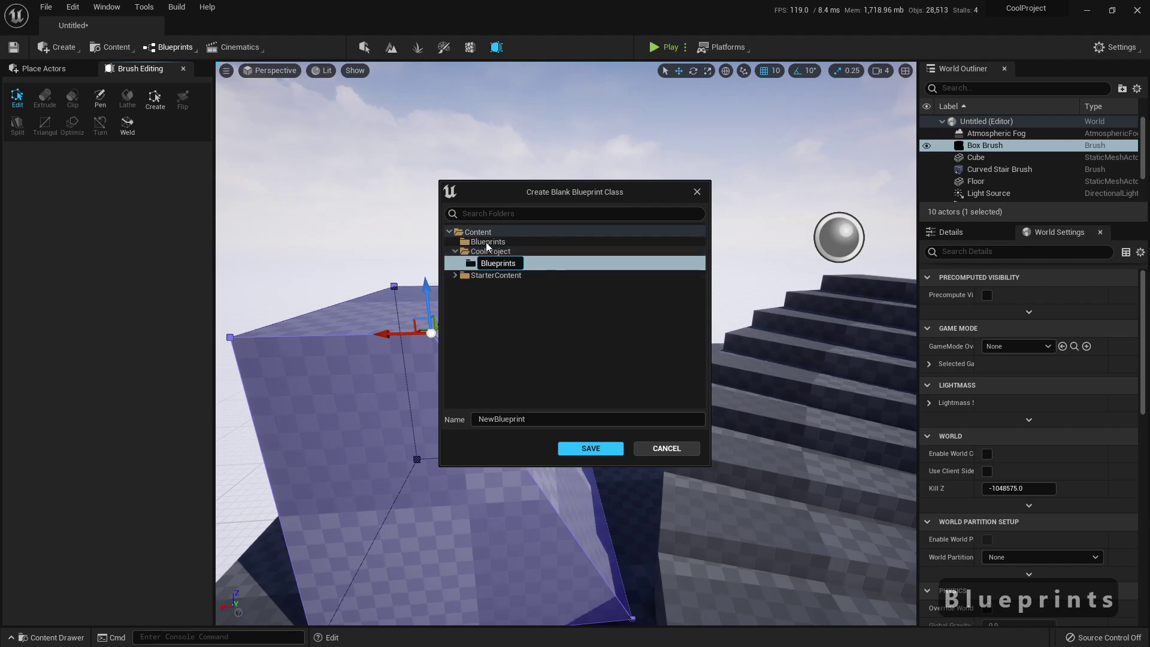
{"action": "left_click", "coordinate": [516, 254]}
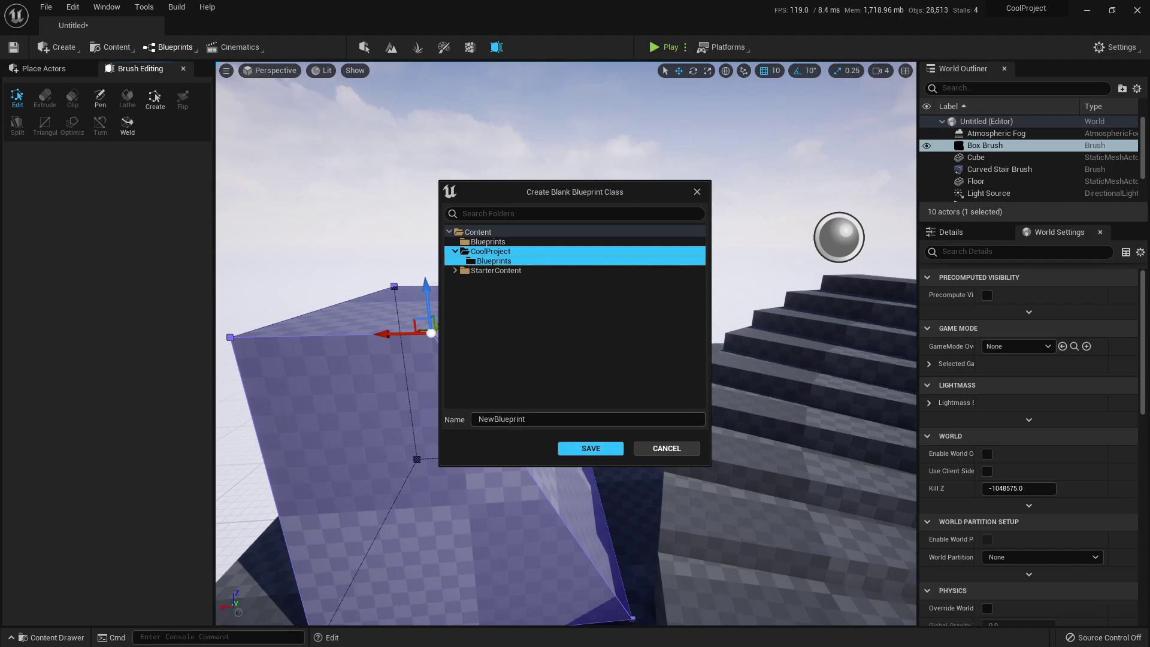
{"action": "left_click", "coordinate": [495, 419]}
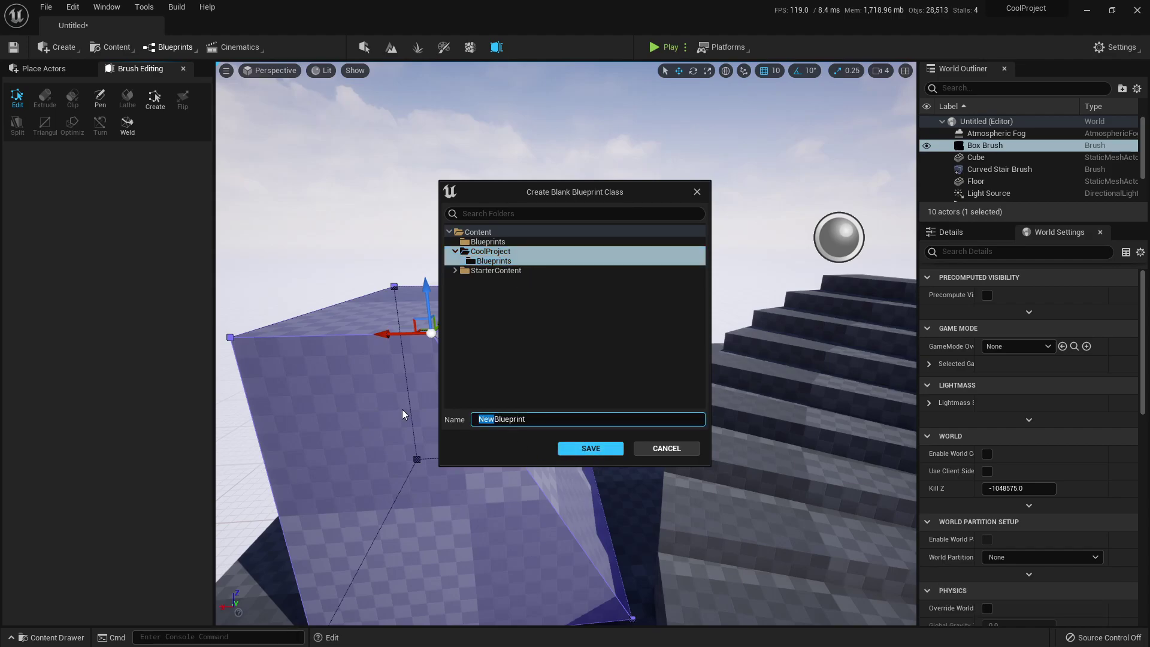
Name the blueprint CoolBlueprint, create it, and maximize its blueprint editor window.
{"action": "type", "text": "Cool"}
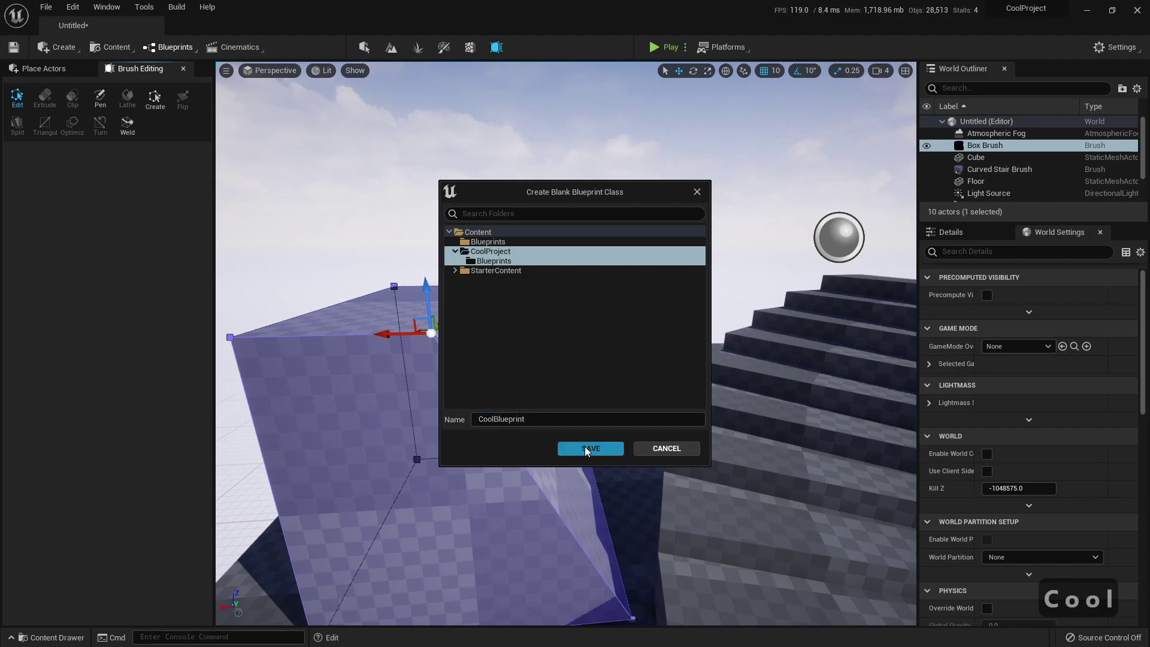
{"action": "left_click", "coordinate": [585, 447]}
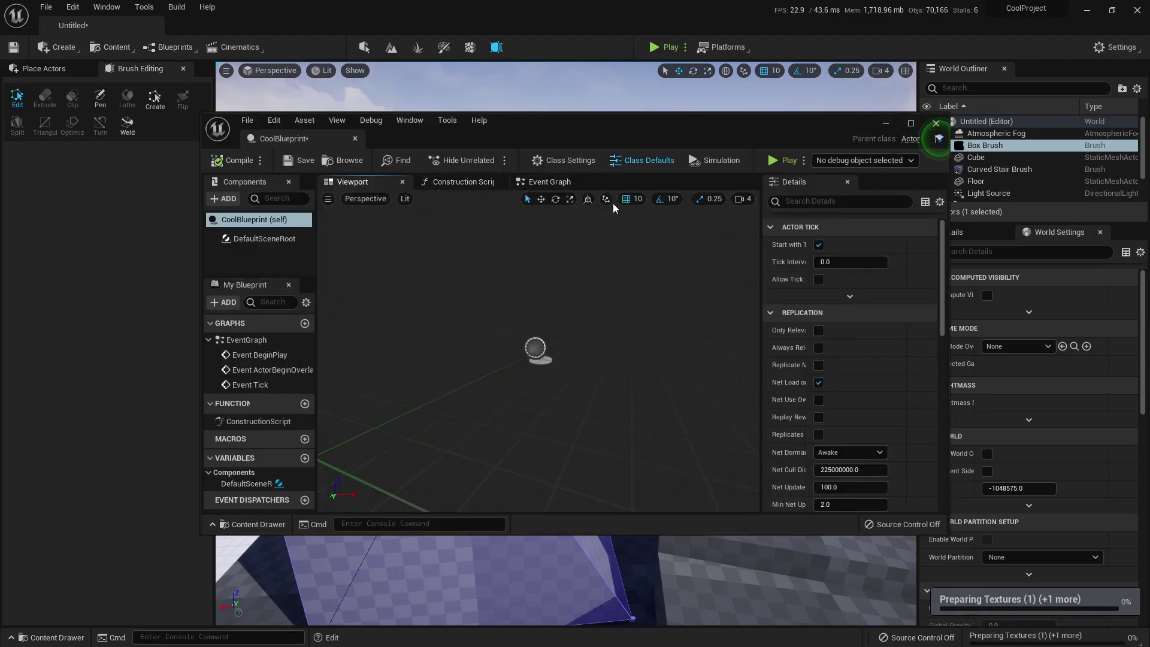
{"action": "double_click", "coordinate": [536, 120]}
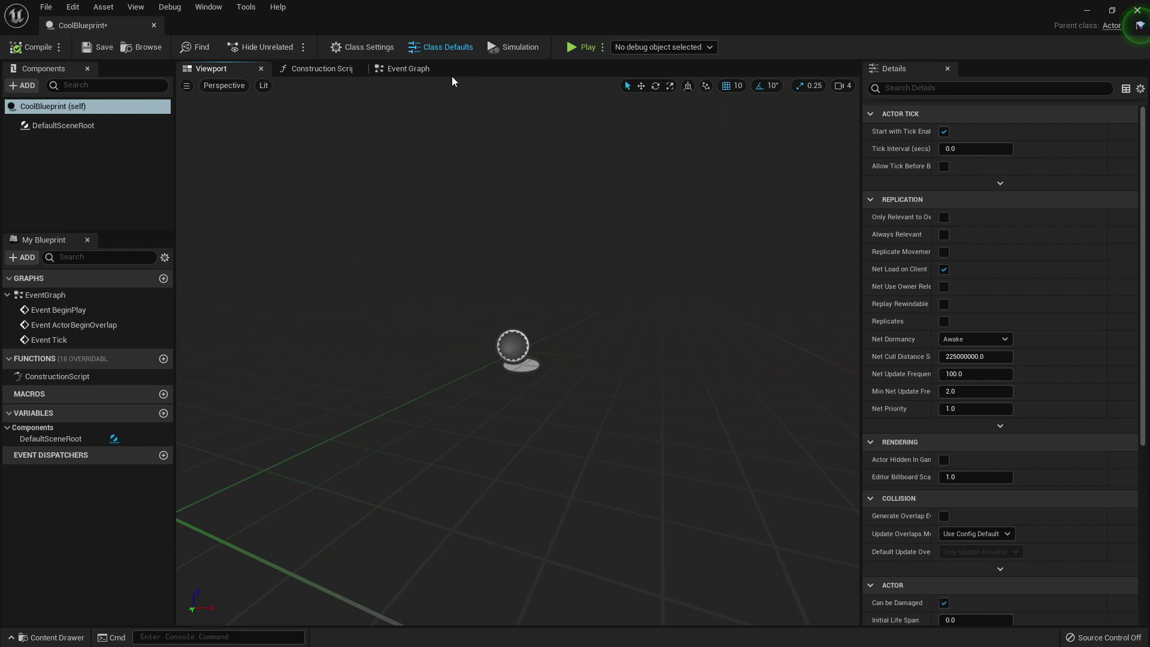
{"action": "double_click", "coordinate": [326, 9]}
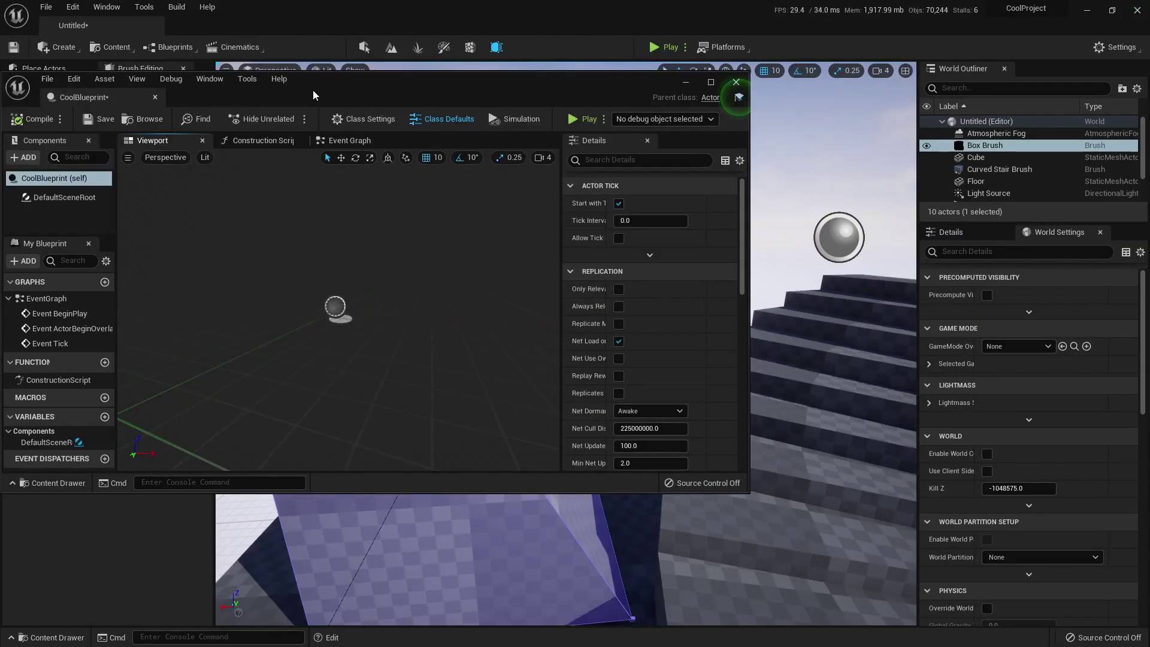
{"action": "double_click", "coordinate": [326, 84]}
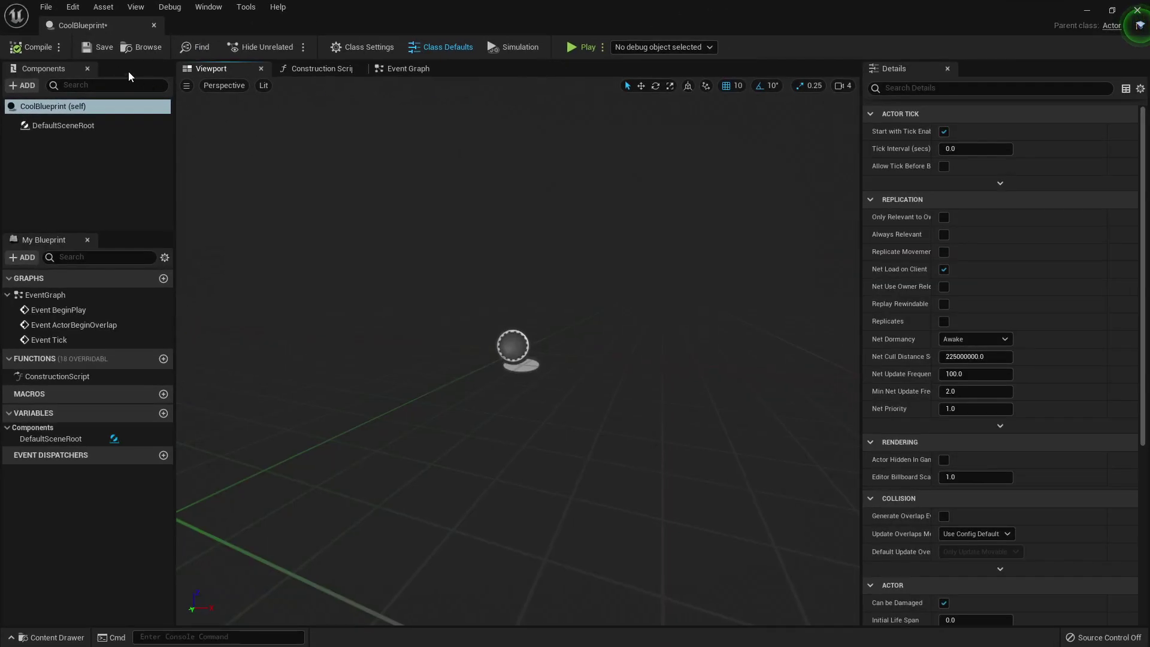
Add a PointLight component and a StaticMesh component beneath it.
{"action": "left_click", "coordinate": [23, 90]}
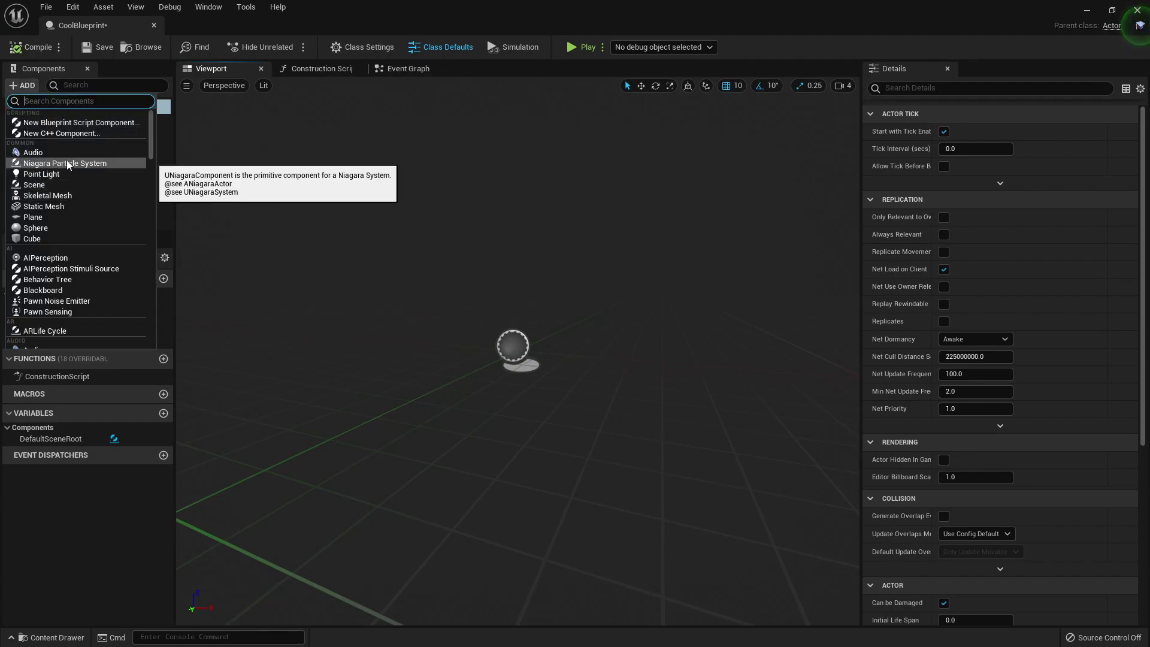
{"action": "key", "text": "Escape"}
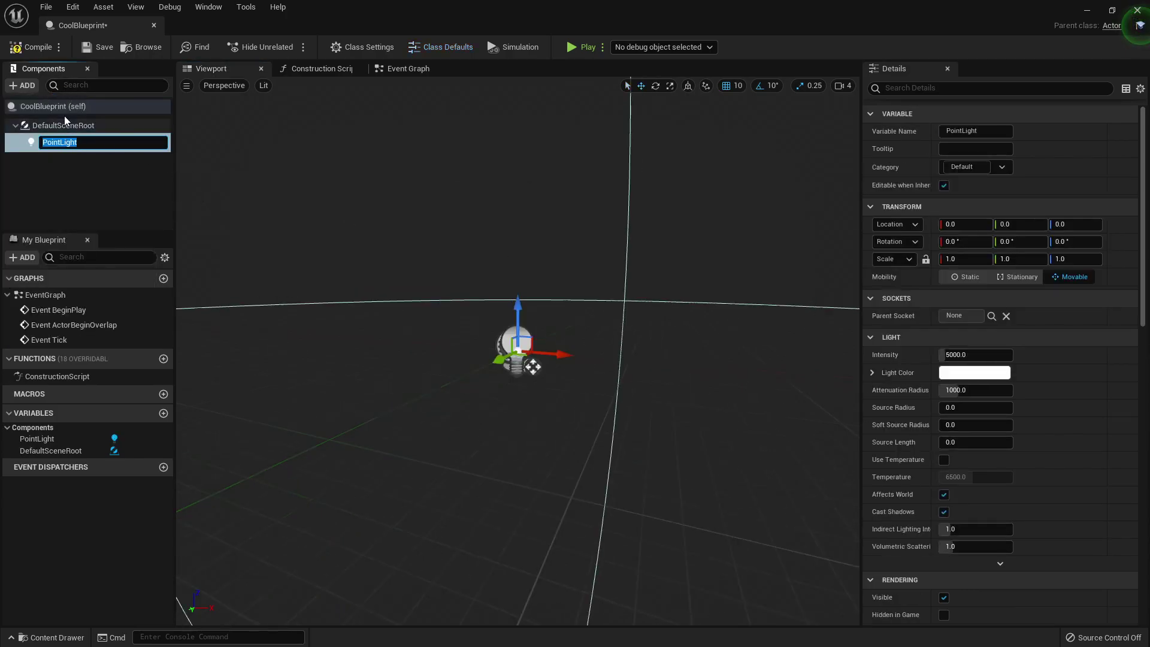
{"action": "left_click", "coordinate": [28, 85]}
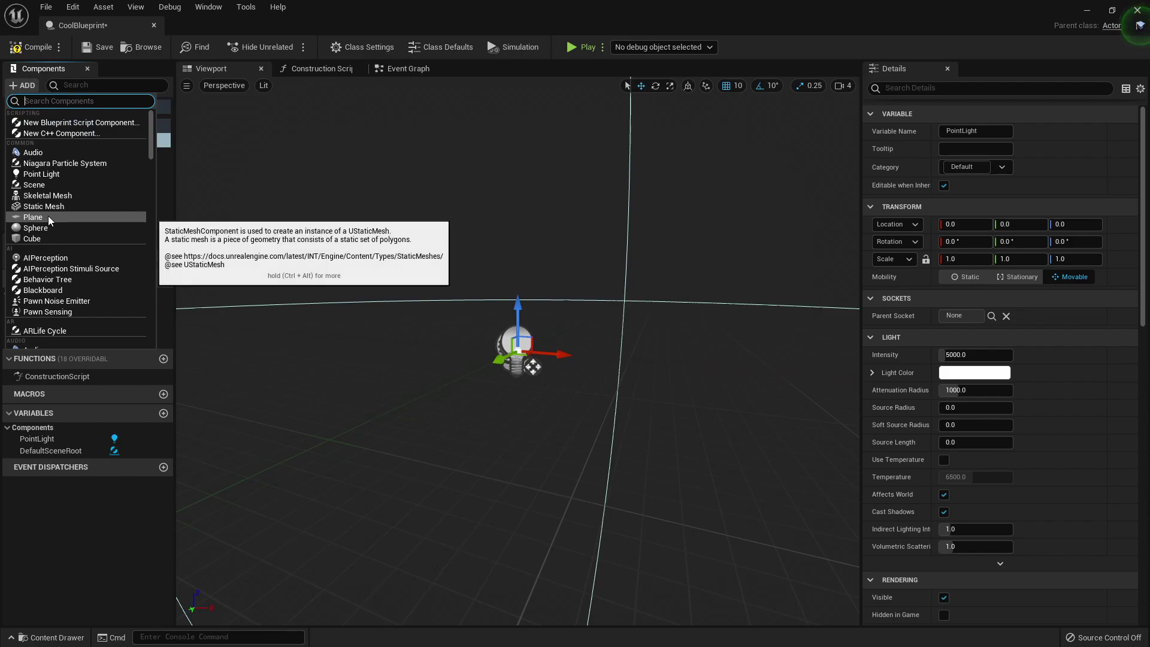
{"action": "left_click", "coordinate": [66, 205]}
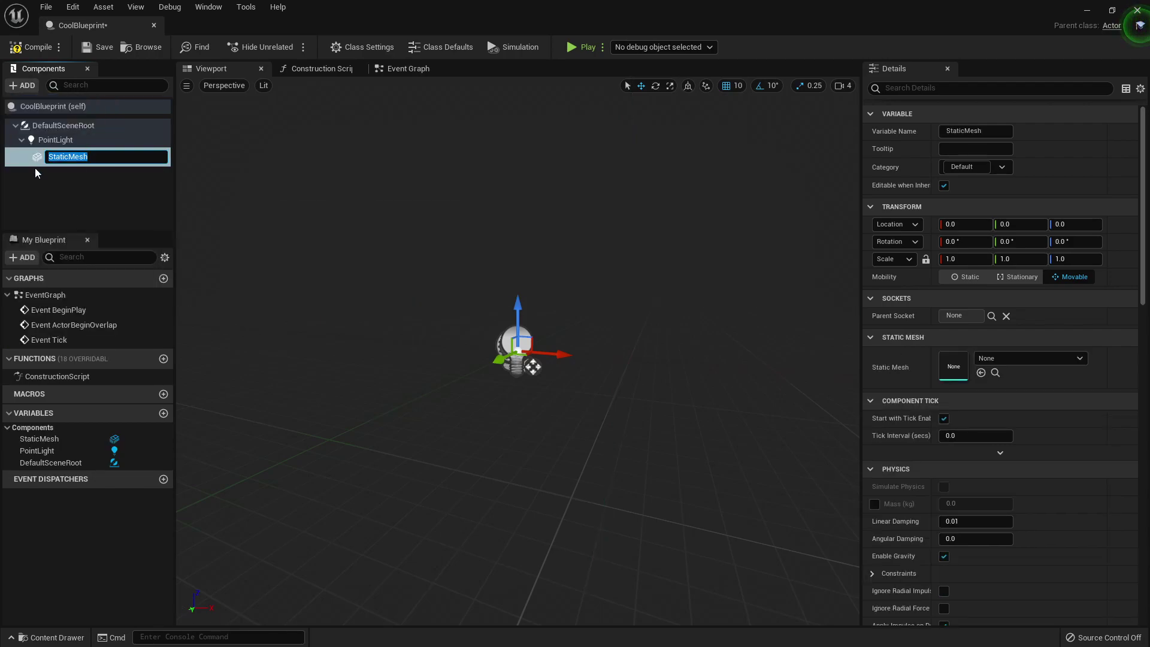
{"action": "key", "text": "Return"}
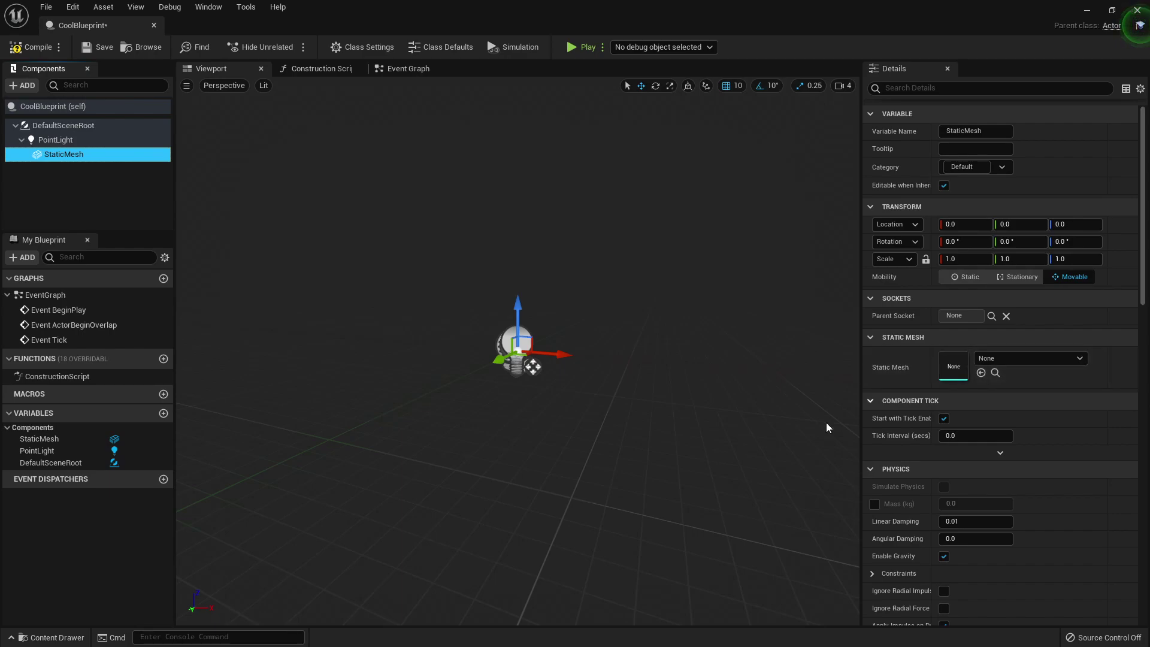
Assign the Shape_Cylinder mesh to the StaticMesh component in Details.
{"action": "left_click", "coordinate": [1020, 358]}
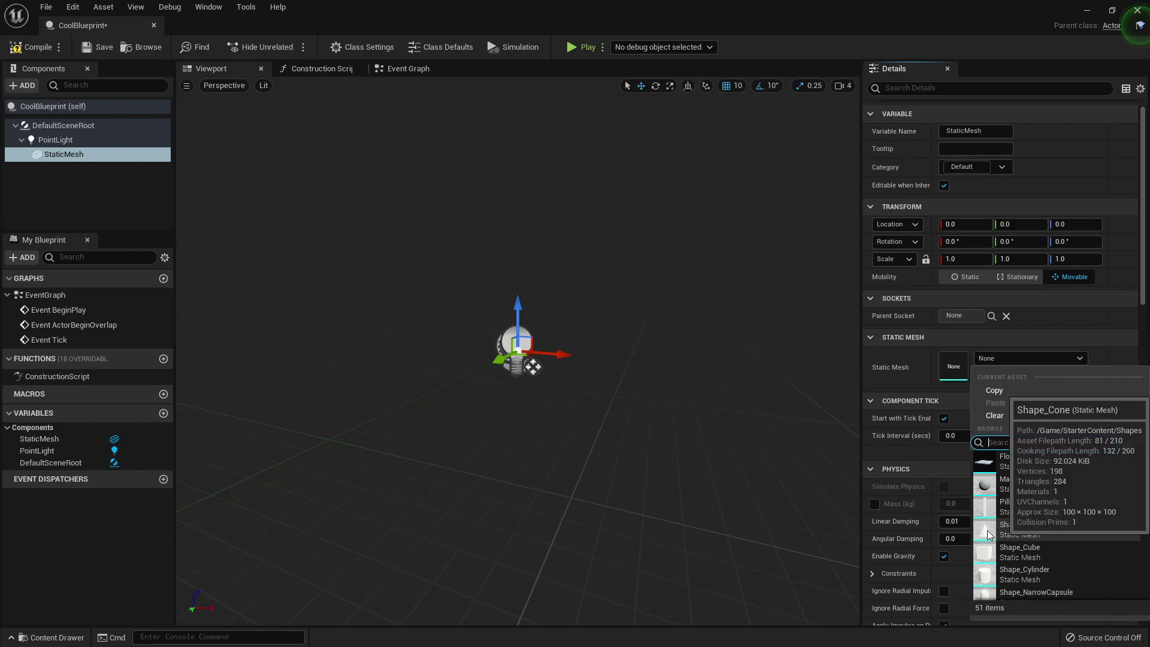
{"action": "scroll", "coordinate": [991, 509], "scroll_direction": "down", "scroll_amount": 2}
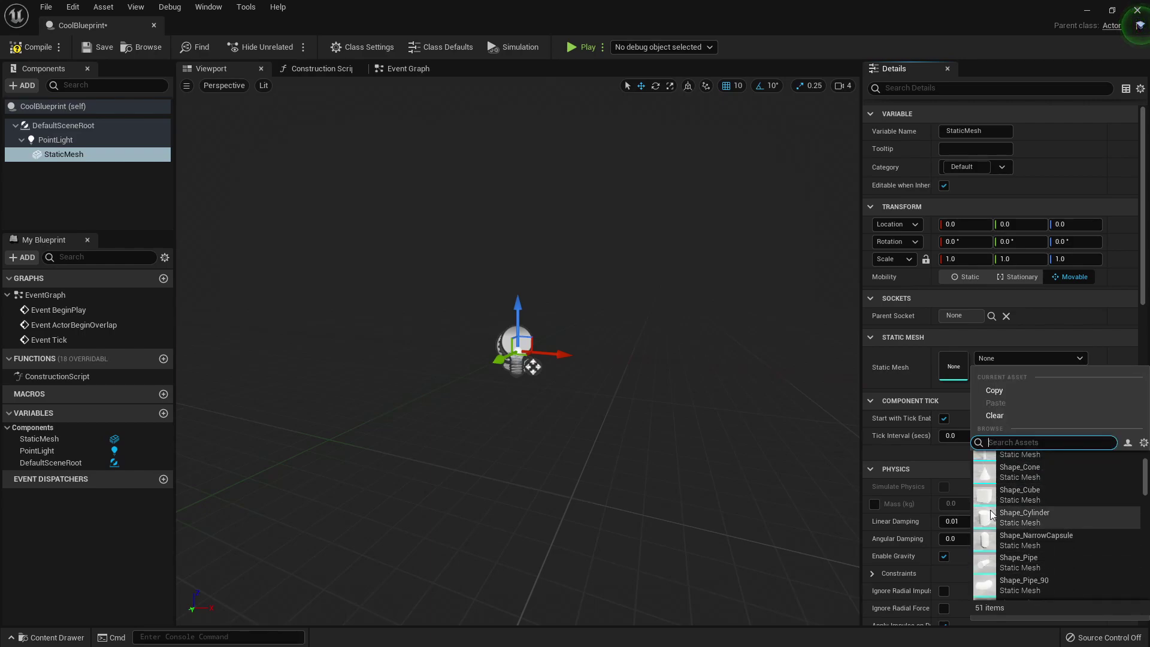
{"action": "left_click", "coordinate": [988, 519]}
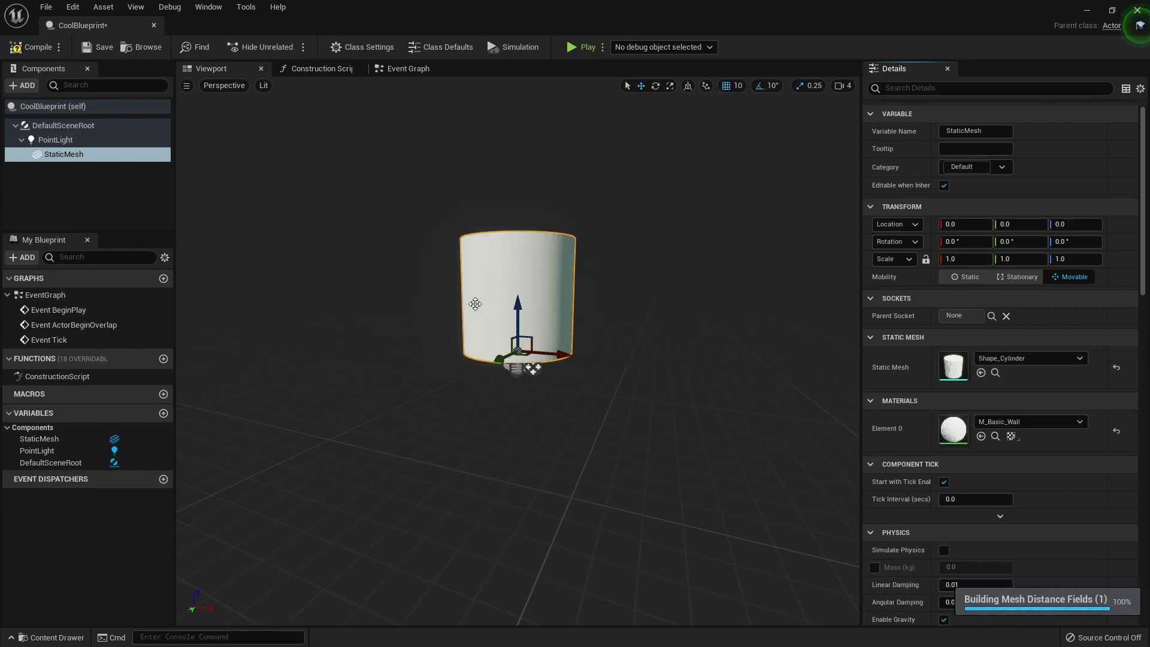
{"action": "scroll", "coordinate": [926, 373], "scroll_direction": "down", "scroll_amount": 2}
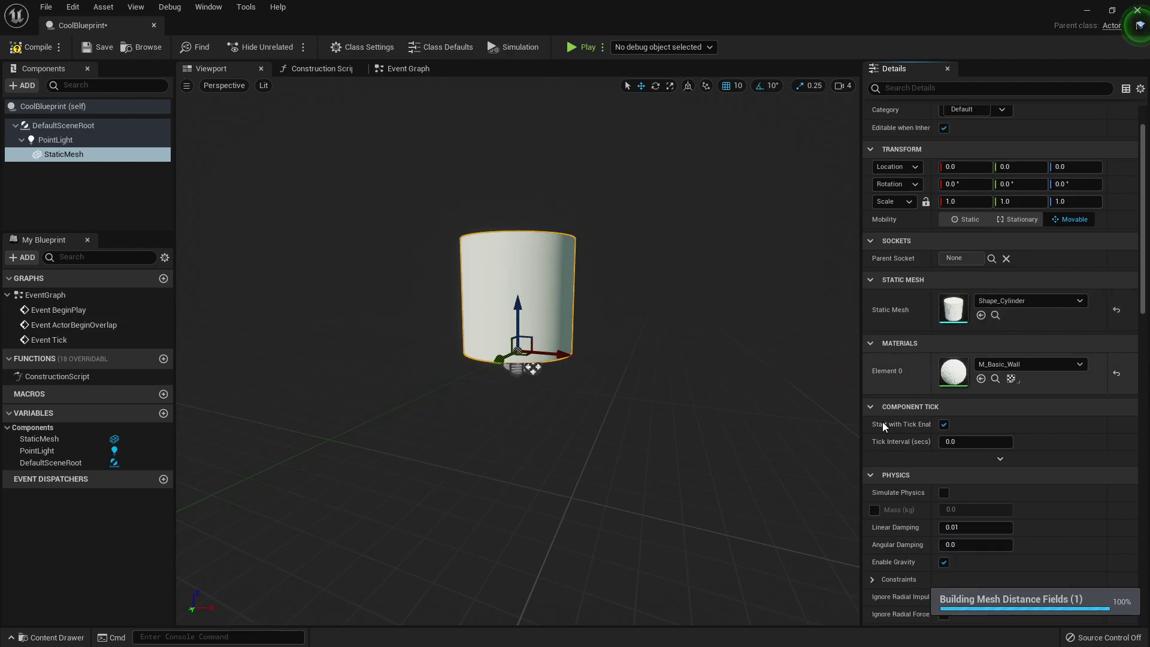
{"action": "scroll", "coordinate": [923, 444], "scroll_direction": "down", "scroll_amount": 4}
{"action": "scroll", "coordinate": [914, 458], "scroll_direction": "down", "scroll_amount": 15}
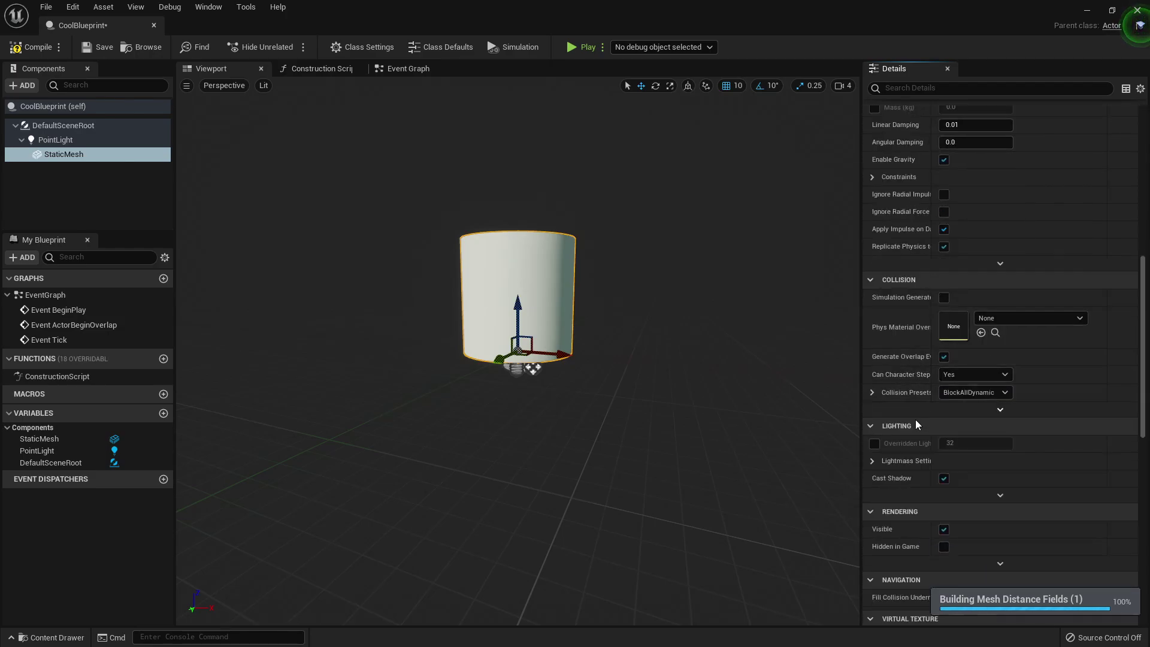
{"action": "scroll", "coordinate": [967, 375], "scroll_direction": "down", "scroll_amount": 3}
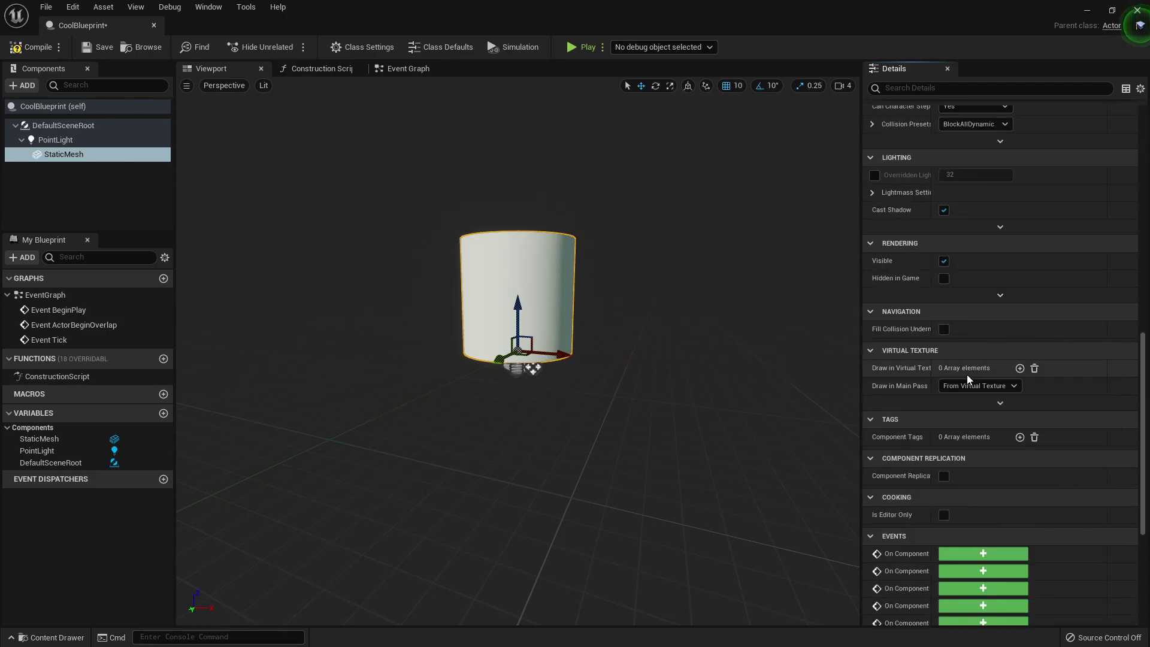
{"action": "scroll", "coordinate": [902, 409], "scroll_direction": "down", "scroll_amount": 7}
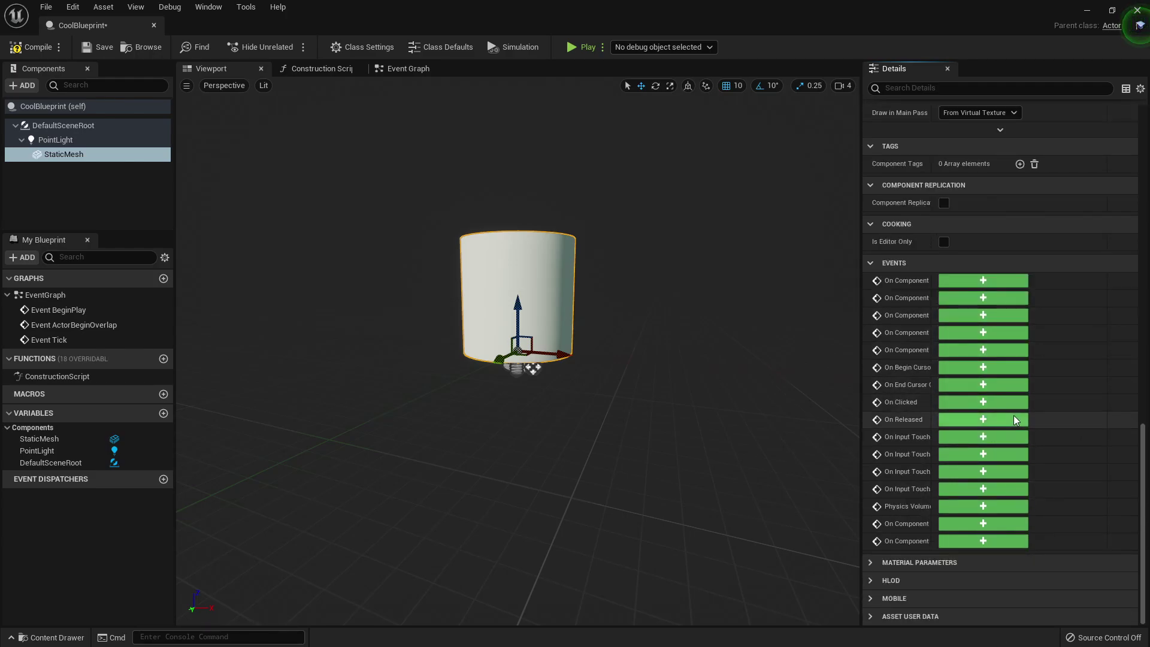
{"action": "scroll", "coordinate": [1030, 420], "scroll_direction": "up", "scroll_amount": 18}
{"action": "scroll", "coordinate": [1042, 377], "scroll_direction": "up", "scroll_amount": 10}
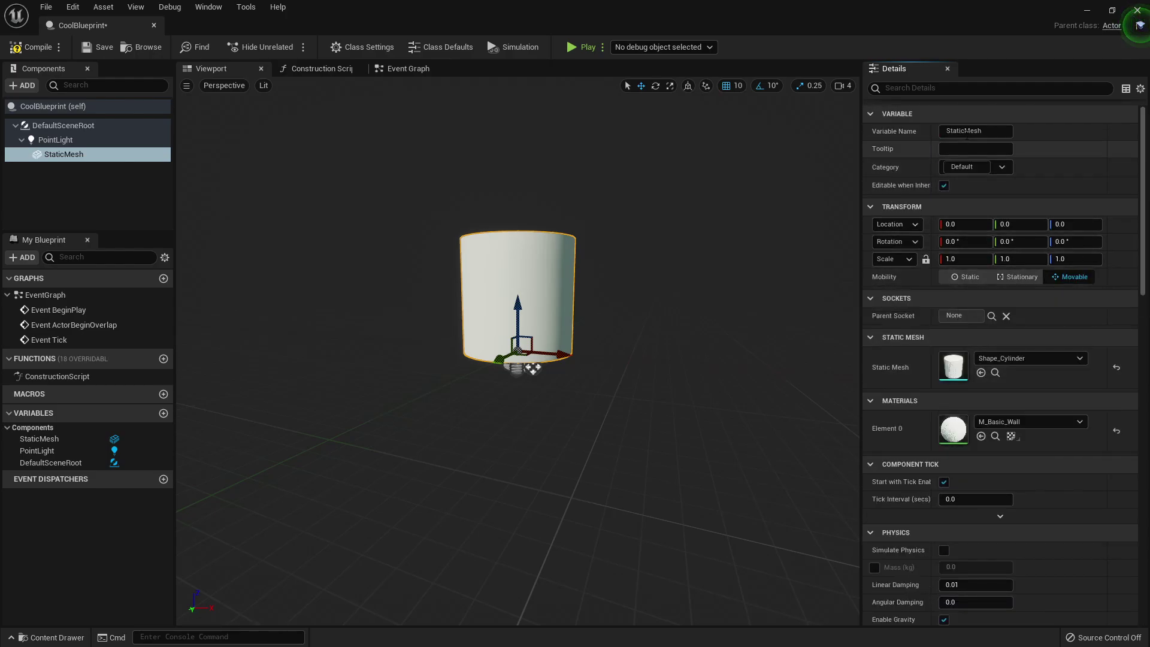
Enter CoolCategory in the StaticMesh variable's Category field and confirm it.
{"action": "left_click", "coordinate": [1004, 168]}
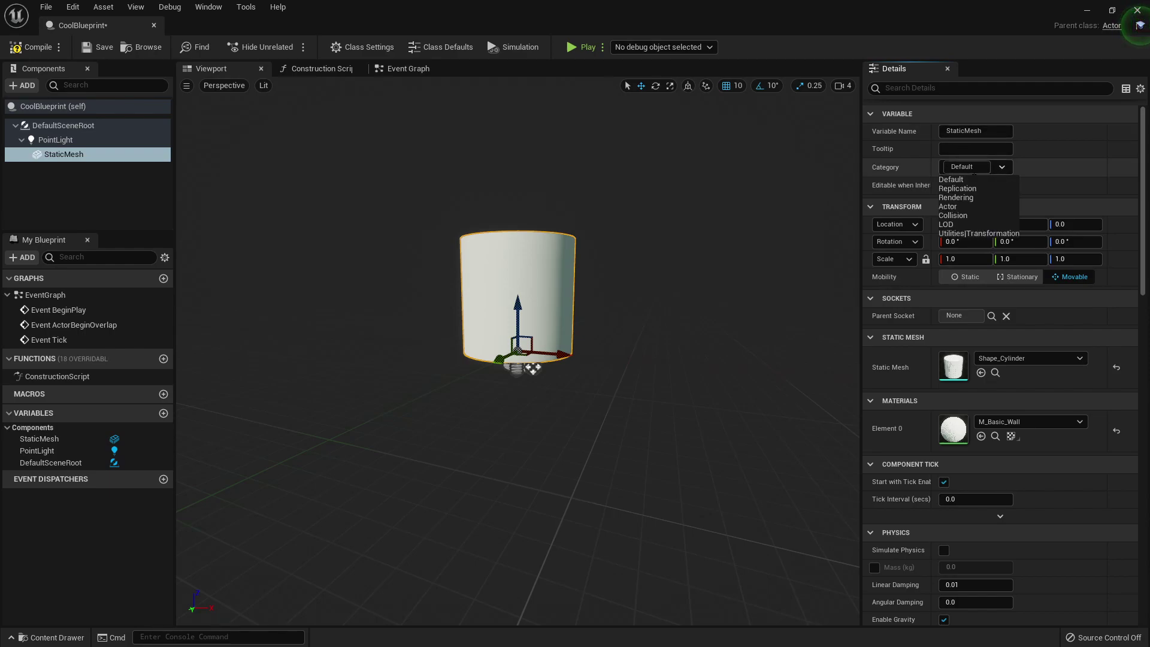
{"action": "left_click", "coordinate": [1006, 180]}
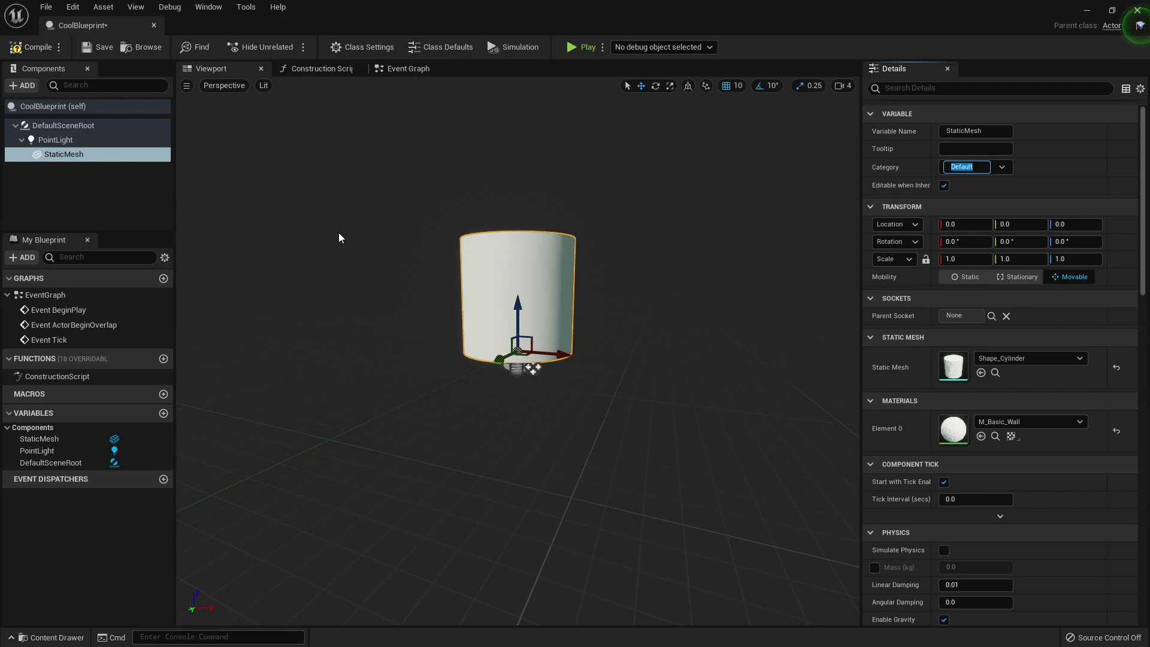
{"action": "type", "text": "CoolCa"}
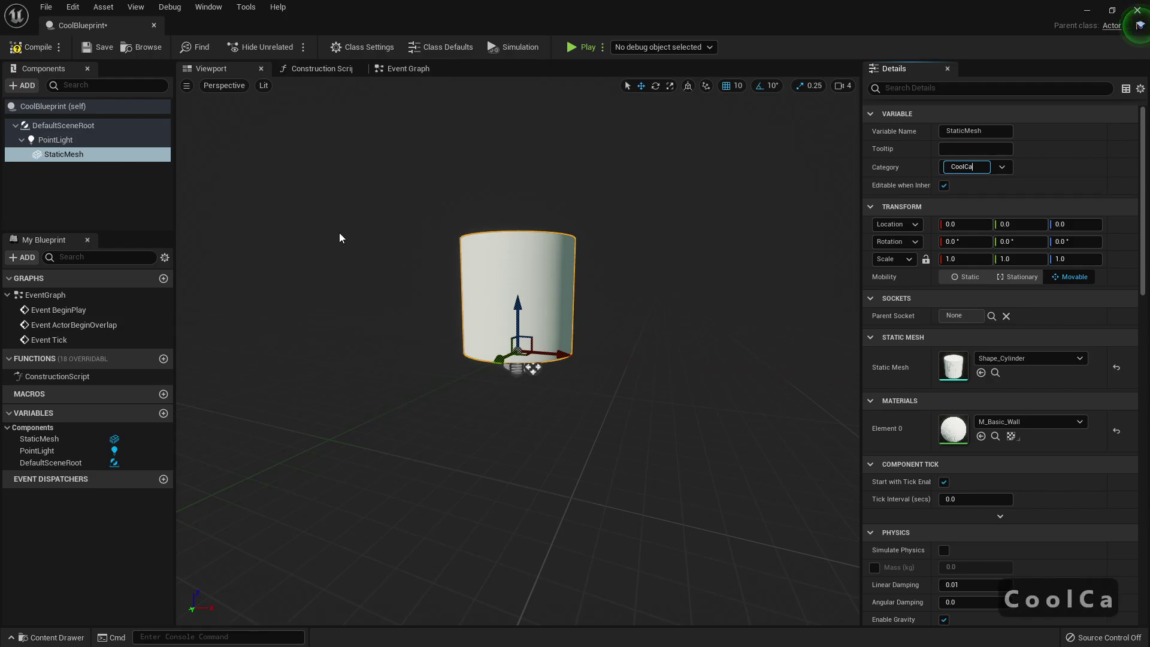
{"action": "type", "text": "tegory"}
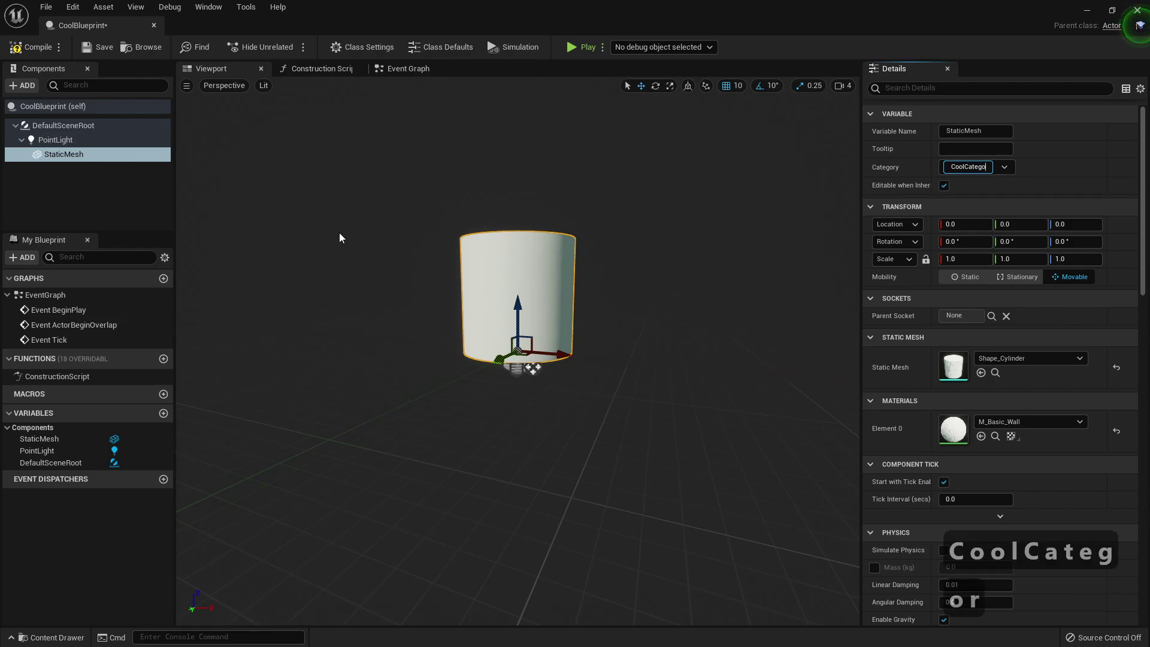
{"action": "key", "text": "Return"}
{"action": "left_click", "coordinate": [1010, 167]}
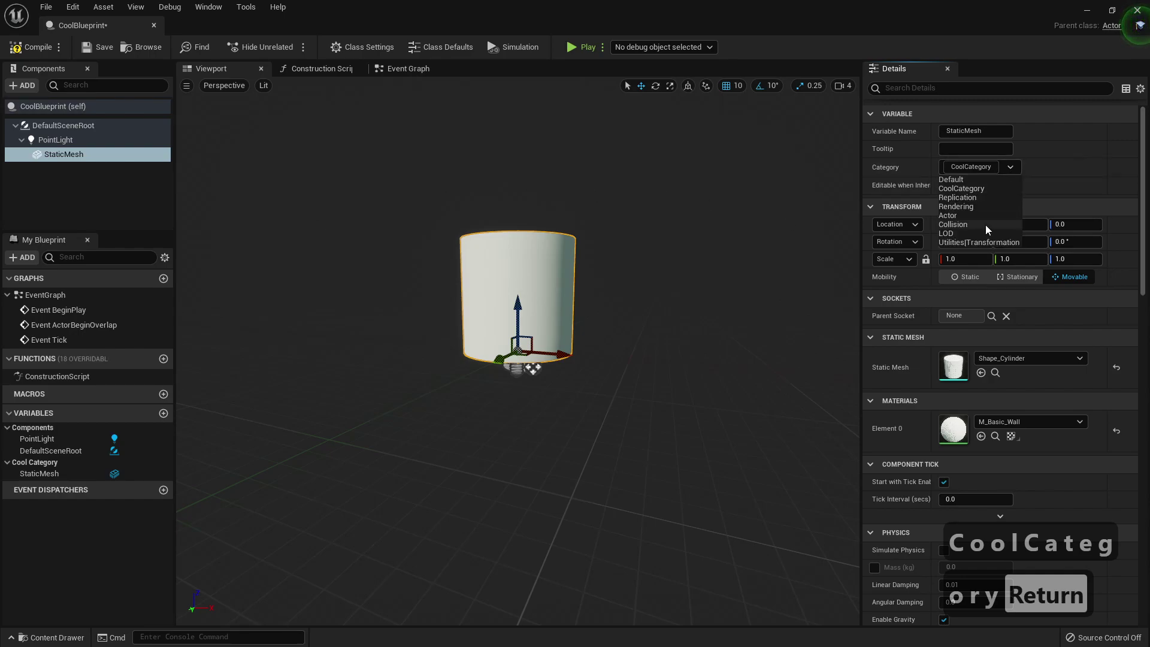
{"action": "left_click", "coordinate": [72, 220]}
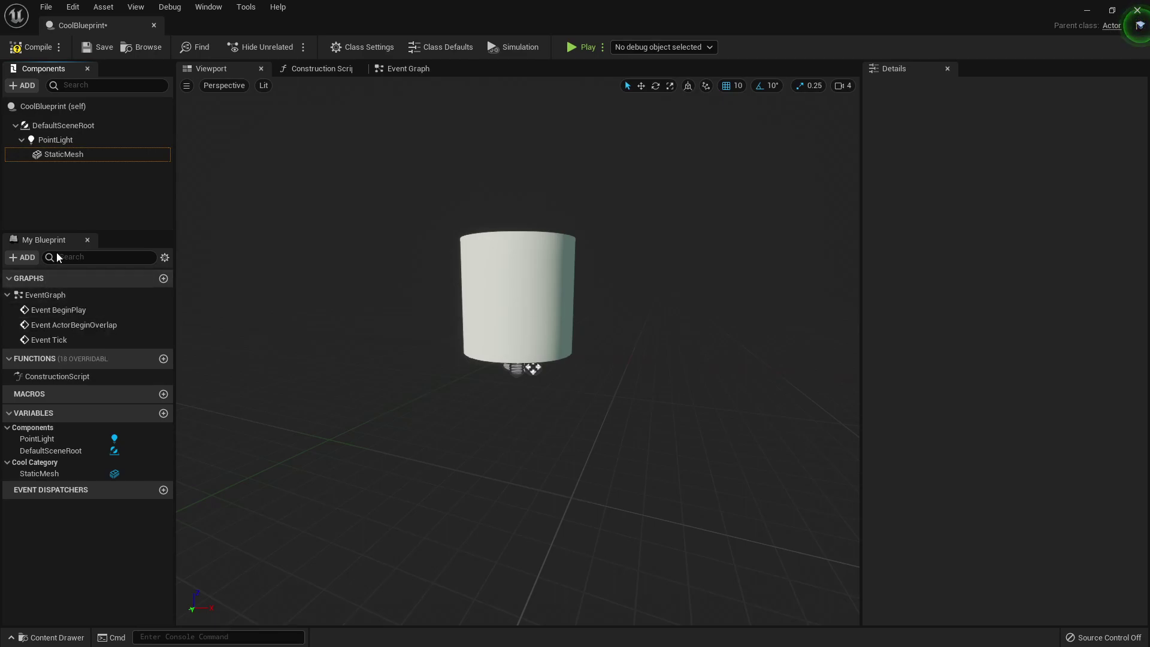
Open CoolBlueprint's EventGraph, glance at the Construction Script tab, then return to the Event Graph.
{"action": "left_click", "coordinate": [39, 300]}
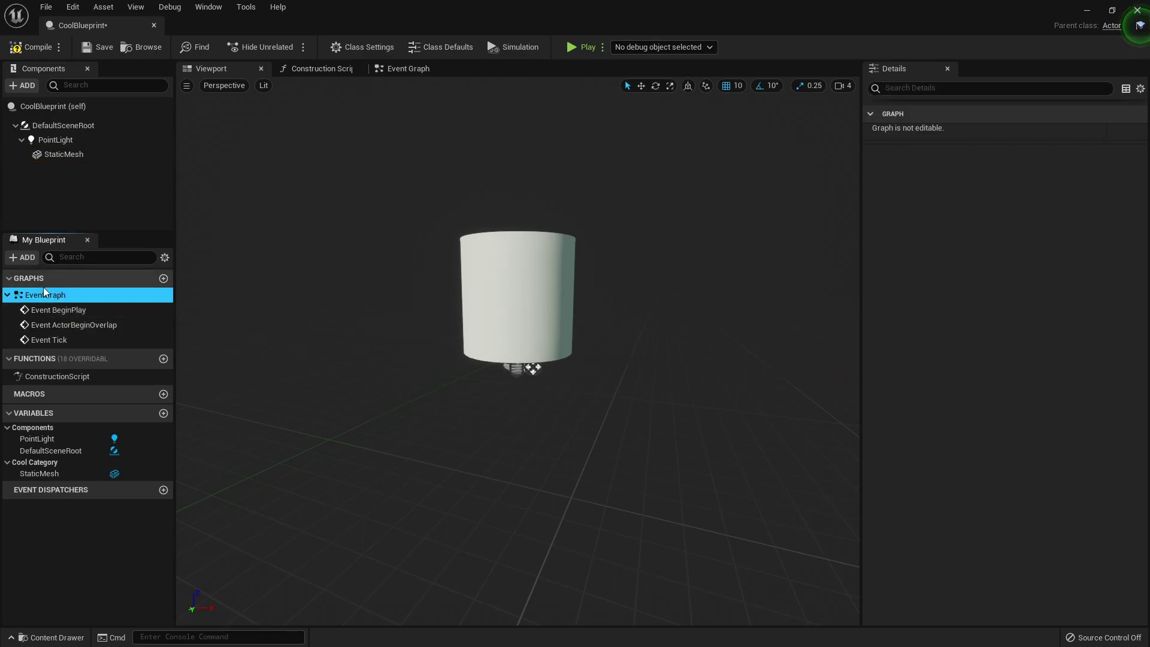
{"action": "left_click", "coordinate": [42, 279]}
{"action": "left_click", "coordinate": [38, 280]}
{"action": "left_click", "coordinate": [46, 296]}
{"action": "double_click", "coordinate": [46, 296]}
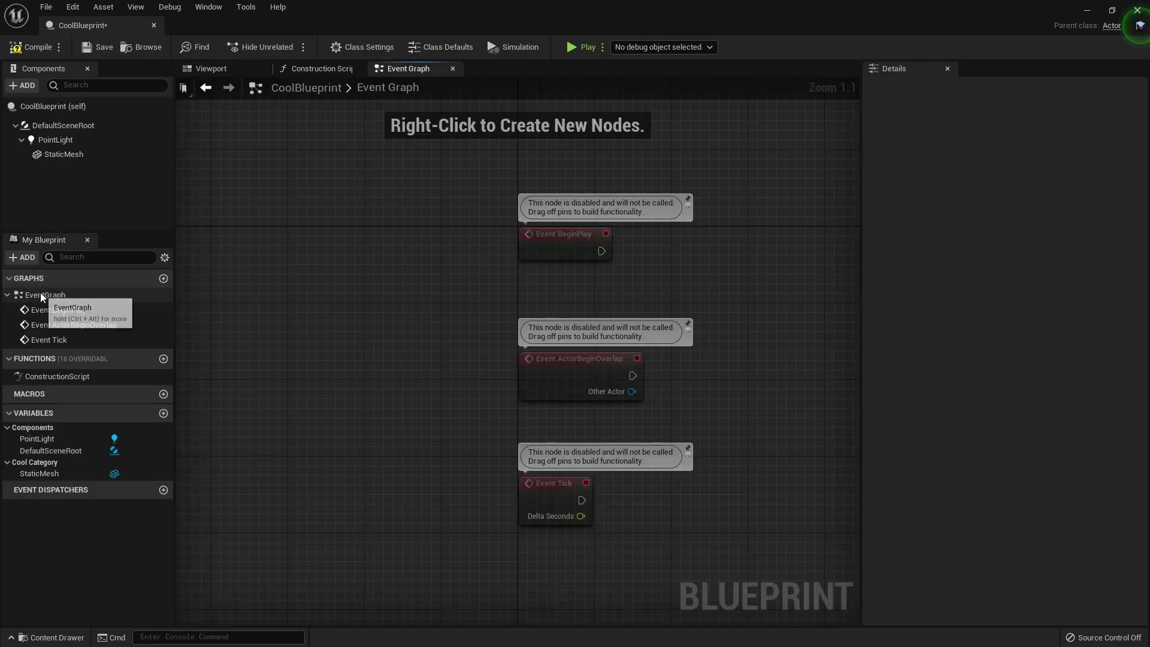
{"action": "scroll", "coordinate": [479, 276], "scroll_direction": "down", "scroll_amount": 3}
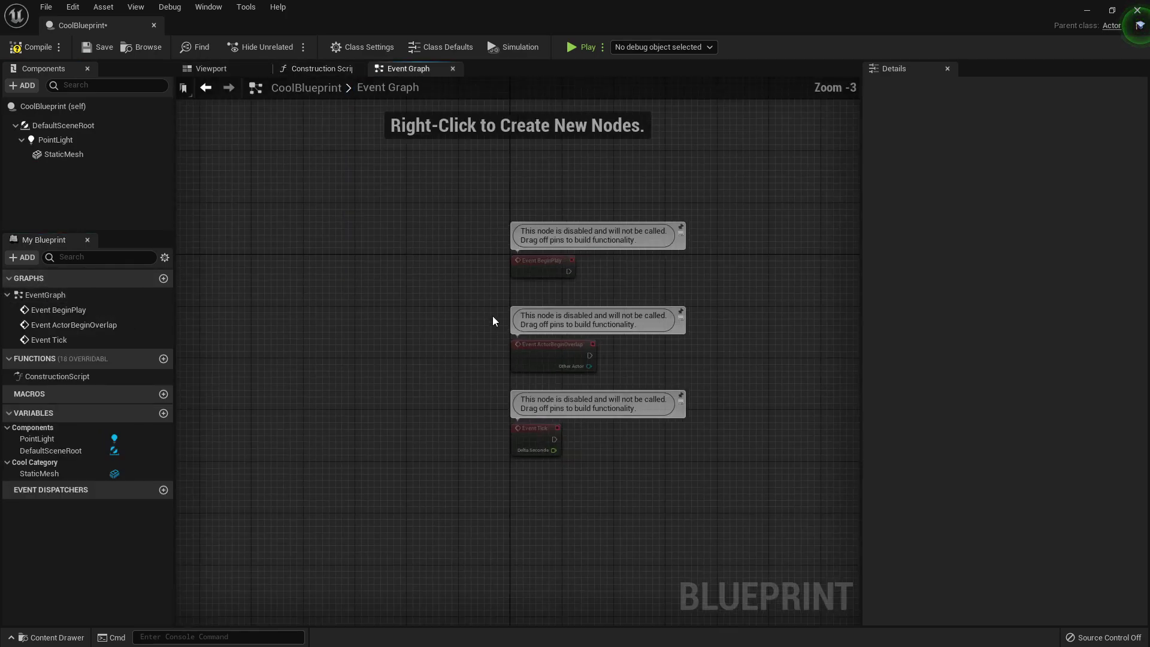
{"action": "right_click_drag", "start_coordinate": [495, 320], "coordinate": [356, 324]}
{"action": "scroll", "coordinate": [459, 247], "scroll_direction": "up", "scroll_amount": 3}
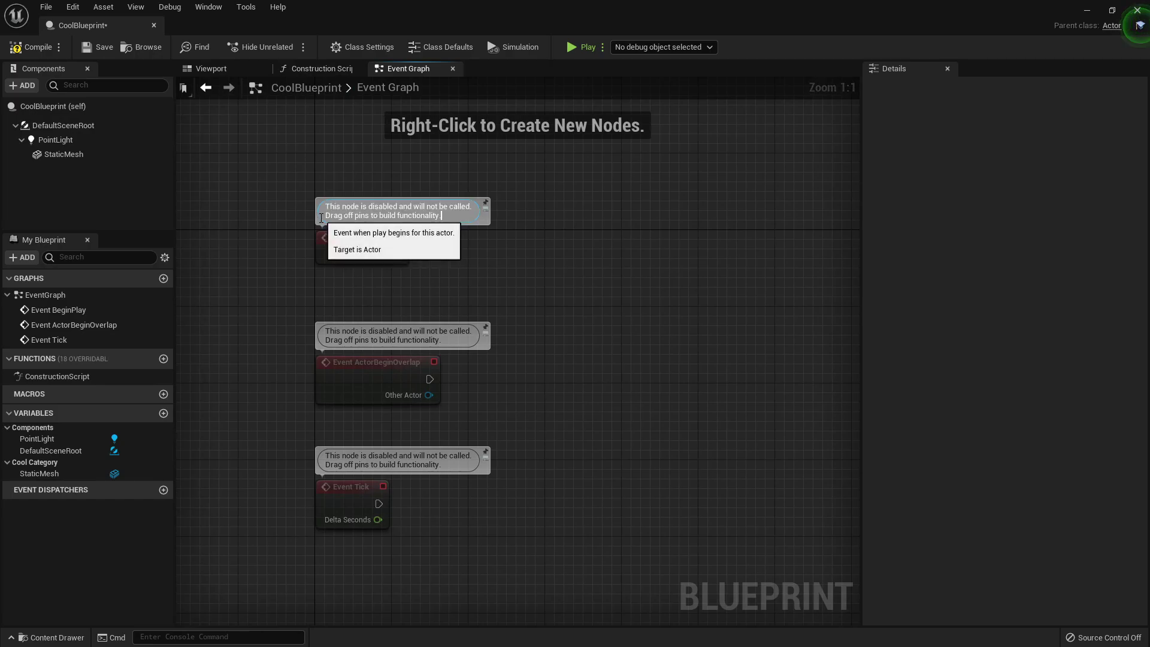
{"action": "left_click", "coordinate": [319, 70]}
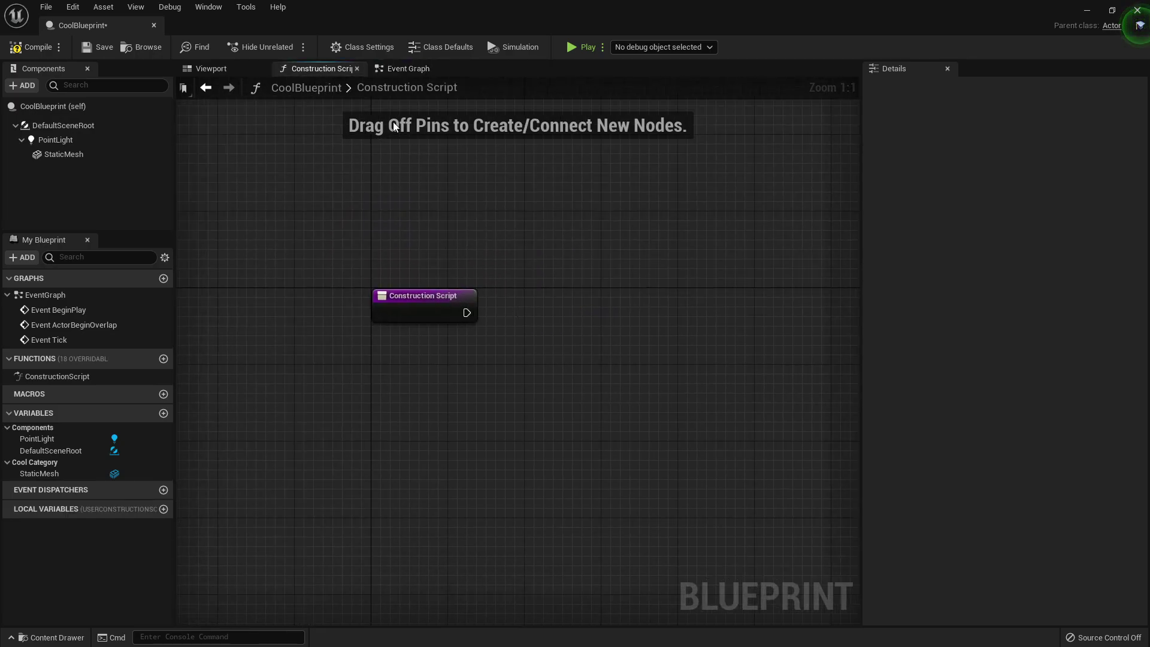
{"action": "left_click", "coordinate": [404, 68]}
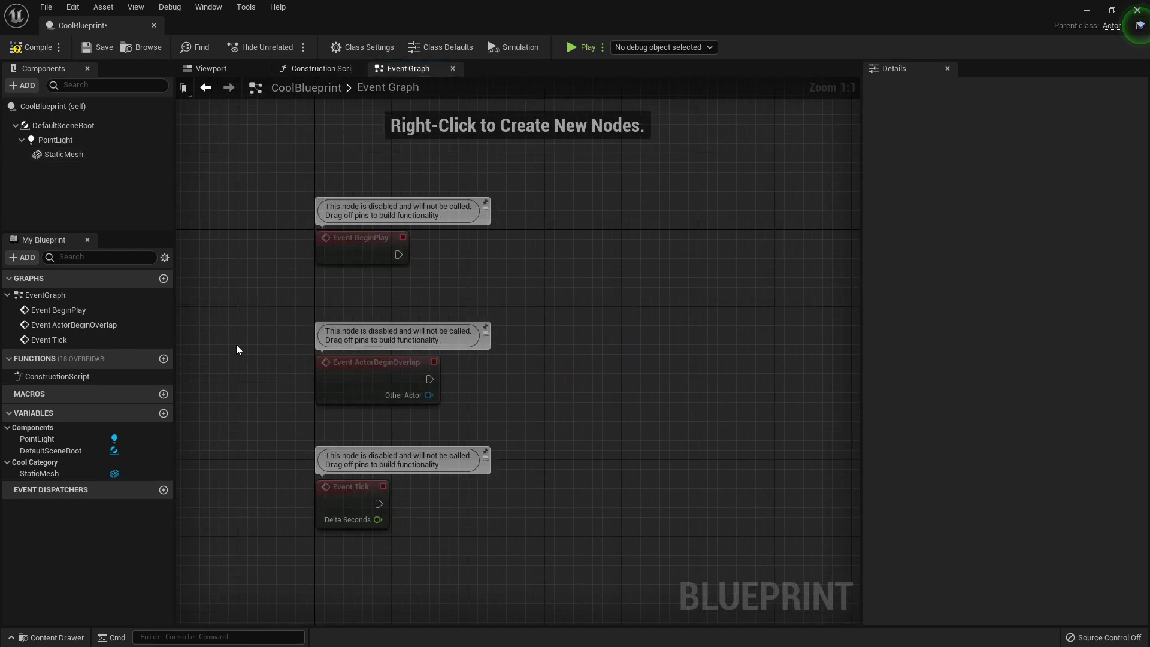
Add a Print String node wired to Event BeginPlay and expand its extra inputs.
{"action": "right_click_drag", "start_coordinate": [490, 270], "coordinate": [454, 255]}
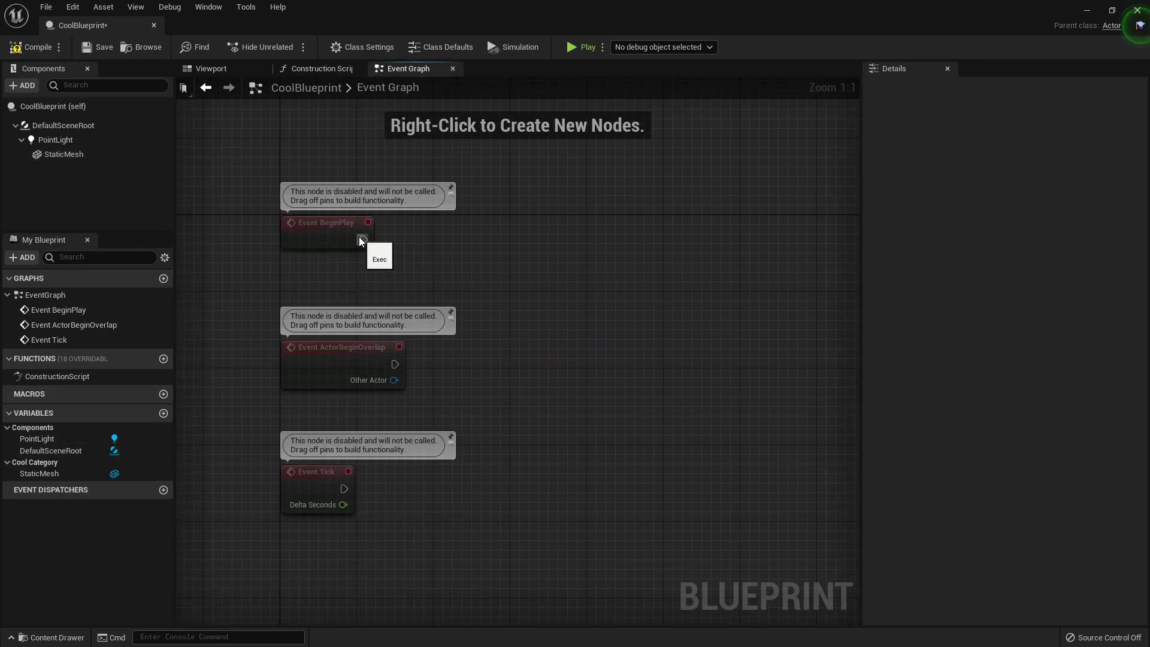
{"action": "left_click_drag", "start_coordinate": [364, 239], "coordinate": [458, 235]}
{"action": "type", "text": "p"}
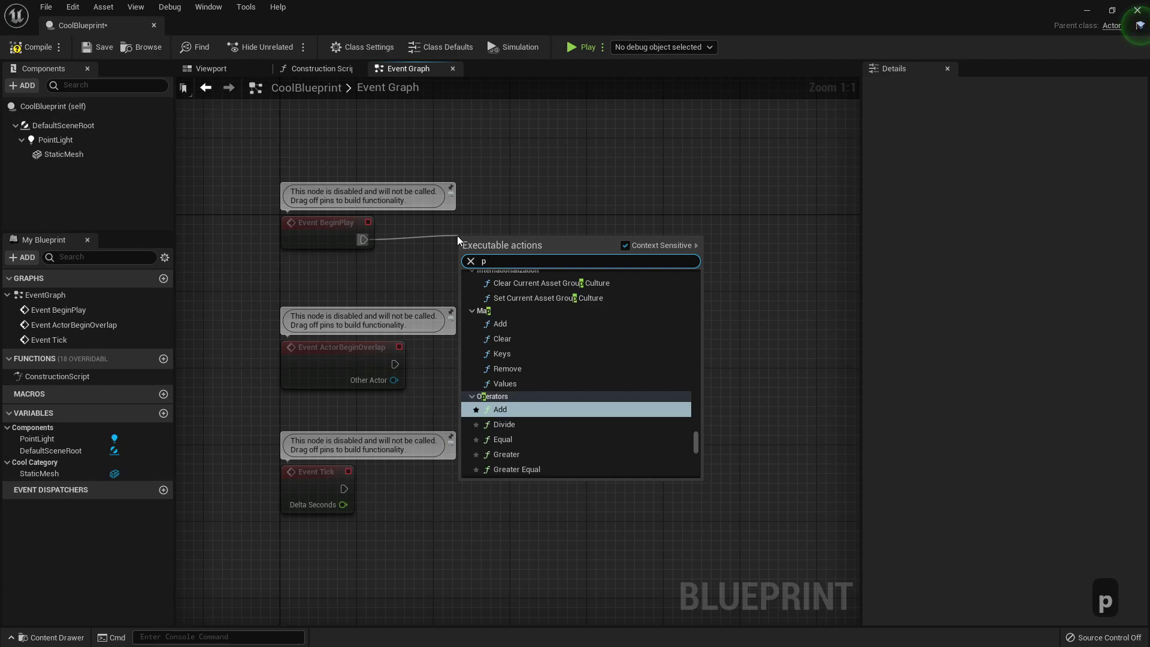
{"action": "type", "text": "rin"}
{"action": "key", "text": "Return"}
{"action": "left_click_drag", "start_coordinate": [498, 252], "coordinate": [515, 232]}
{"action": "left_click", "coordinate": [533, 292]}
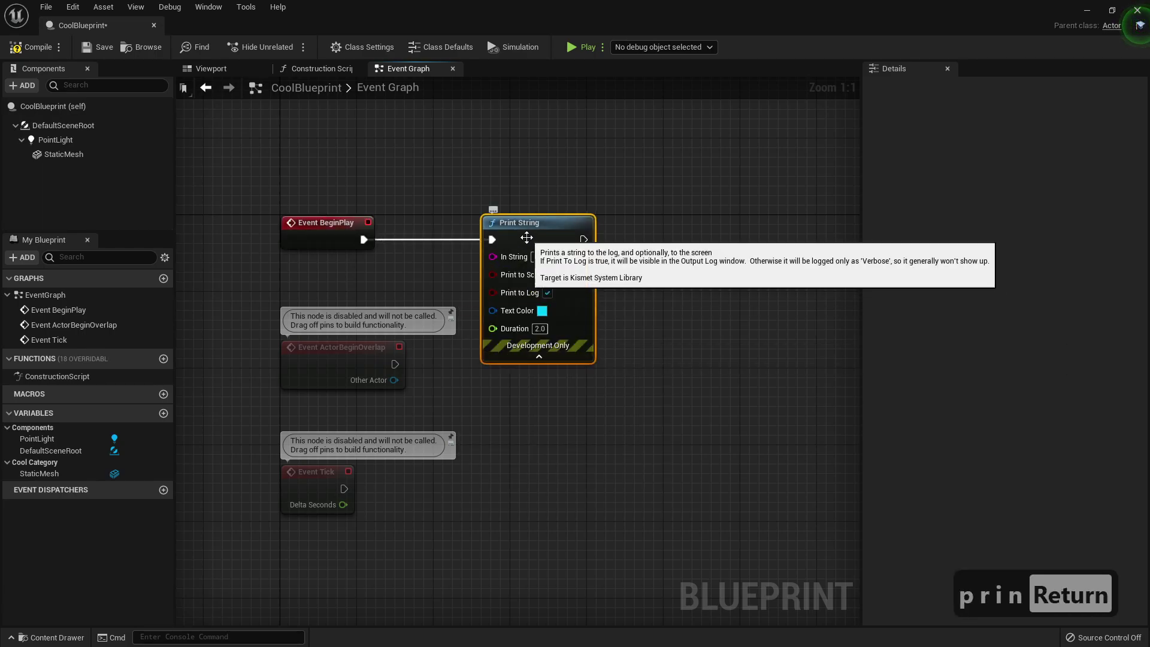
{"action": "right_click_drag", "start_coordinate": [697, 257], "coordinate": [612, 263]}
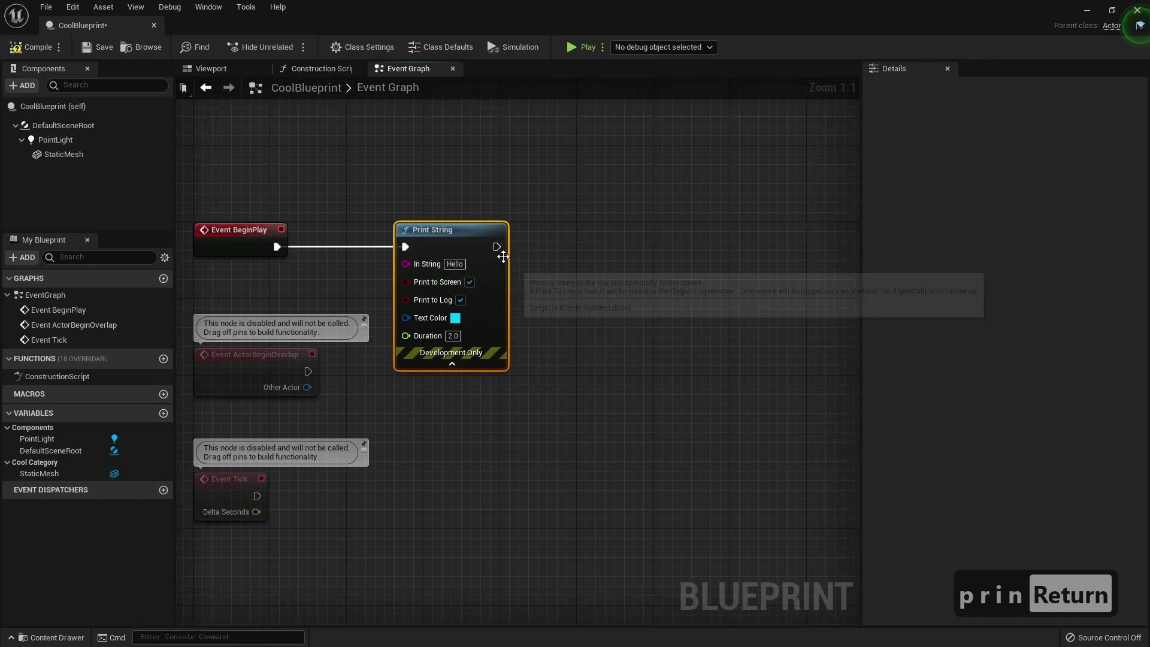
Attach a Spawn Emitter at Location node to Print String's execution output.
{"action": "left_click_drag", "start_coordinate": [498, 247], "coordinate": [573, 256]}
{"action": "type", "text": "spawn"}
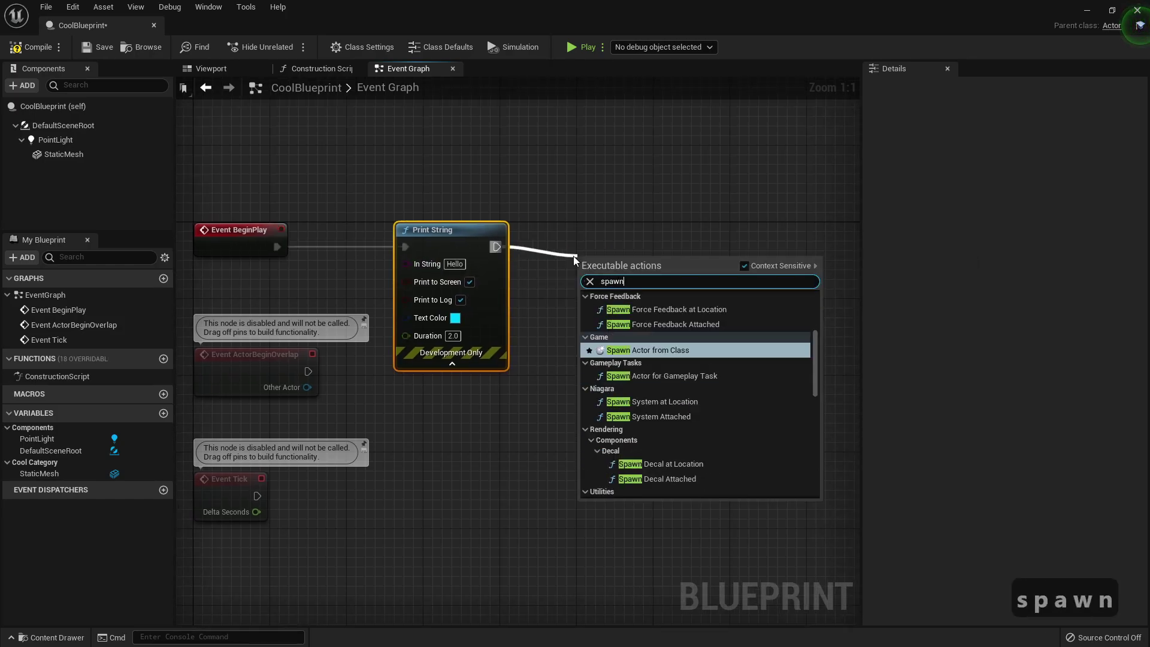
{"action": "type", "text": "em"}
{"action": "key", "text": "Up"}
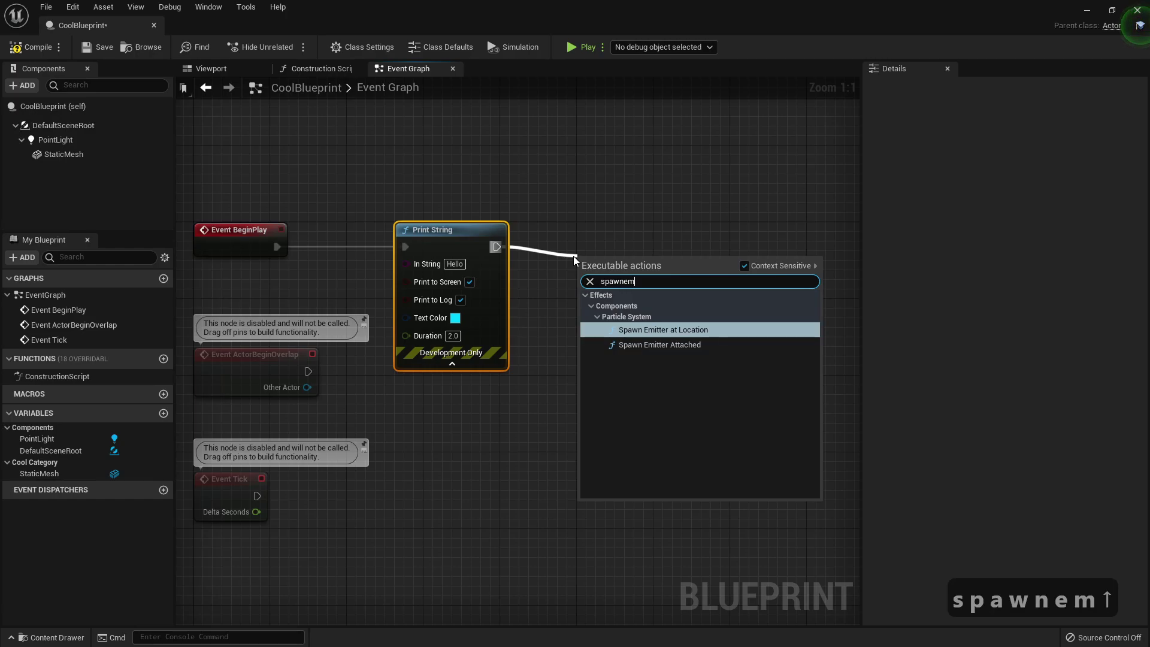
{"action": "key", "text": "Down"}
{"action": "key", "text": "Up"}
{"action": "key", "text": "Return"}
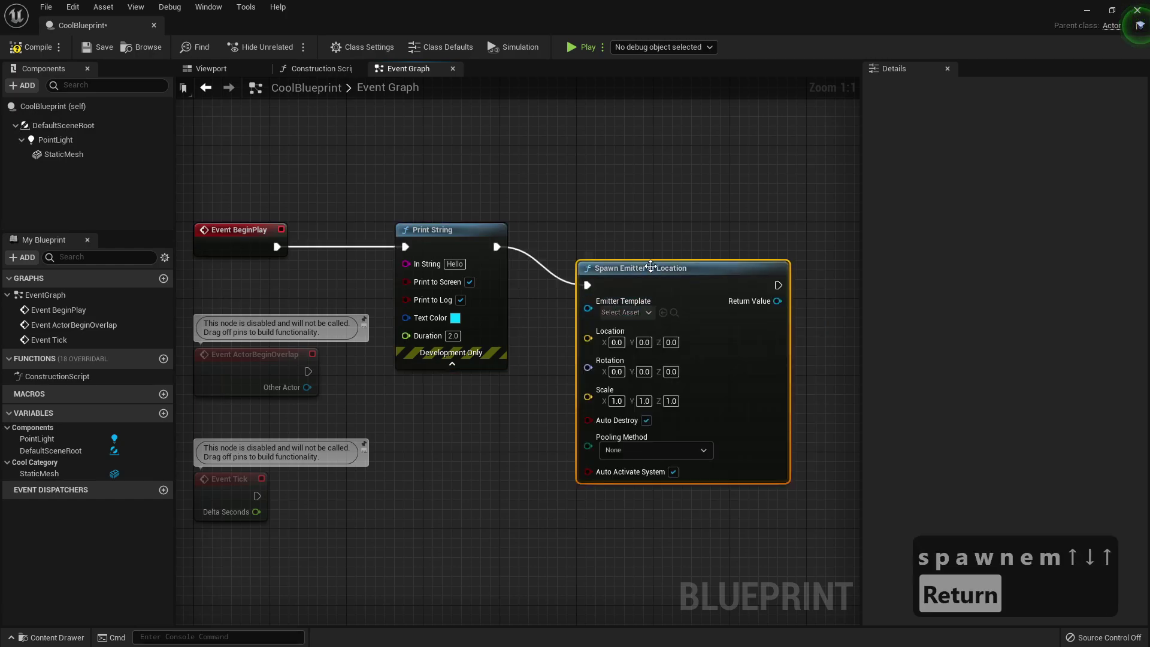
{"action": "left_click_drag", "start_coordinate": [650, 265], "coordinate": [732, 231]}
{"action": "right_click_drag", "start_coordinate": [551, 416], "coordinate": [428, 400]}
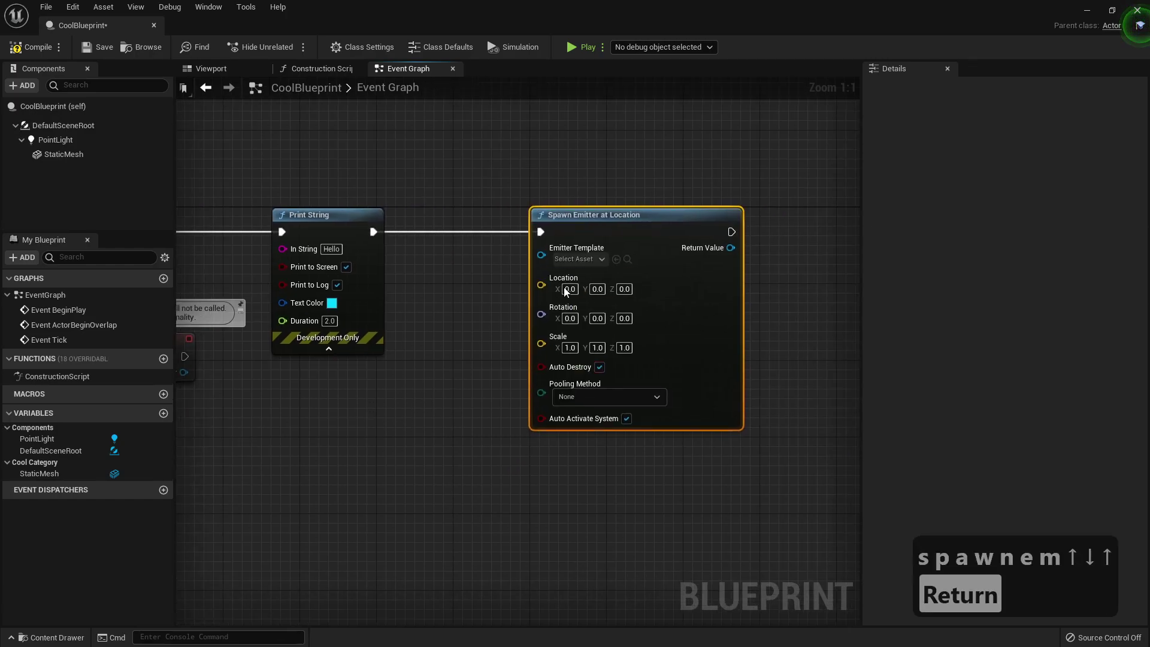
Feed the Spawn Emitter's Location input from a new GetActorLocation node.
{"action": "left_click_drag", "start_coordinate": [541, 285], "coordinate": [399, 383]}
{"action": "type", "text": "get"}
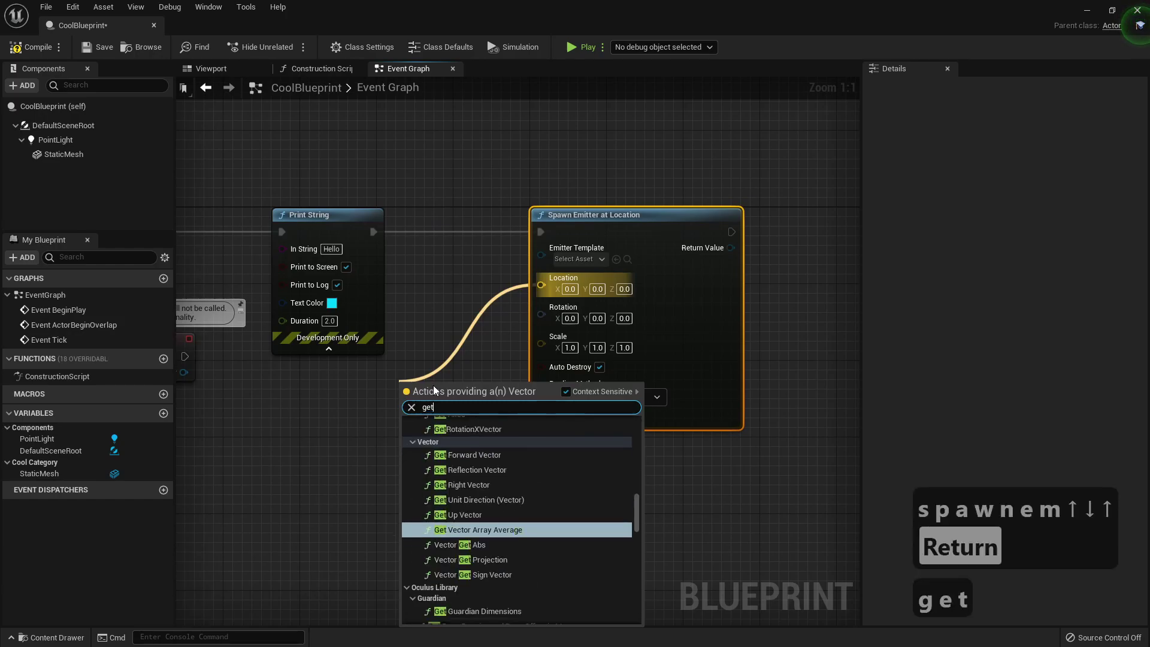
{"action": "type", "text": " actorloc"}
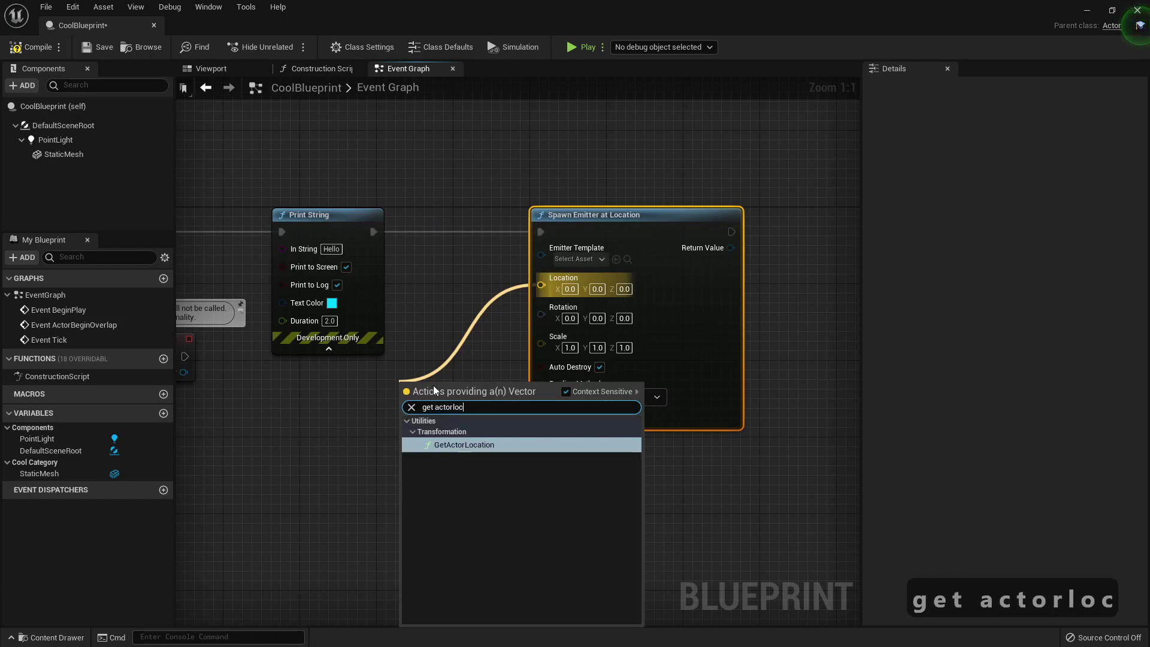
{"action": "type", "text": "="}
{"action": "key", "text": "BackSpace"}
{"action": "key", "text": "Return"}
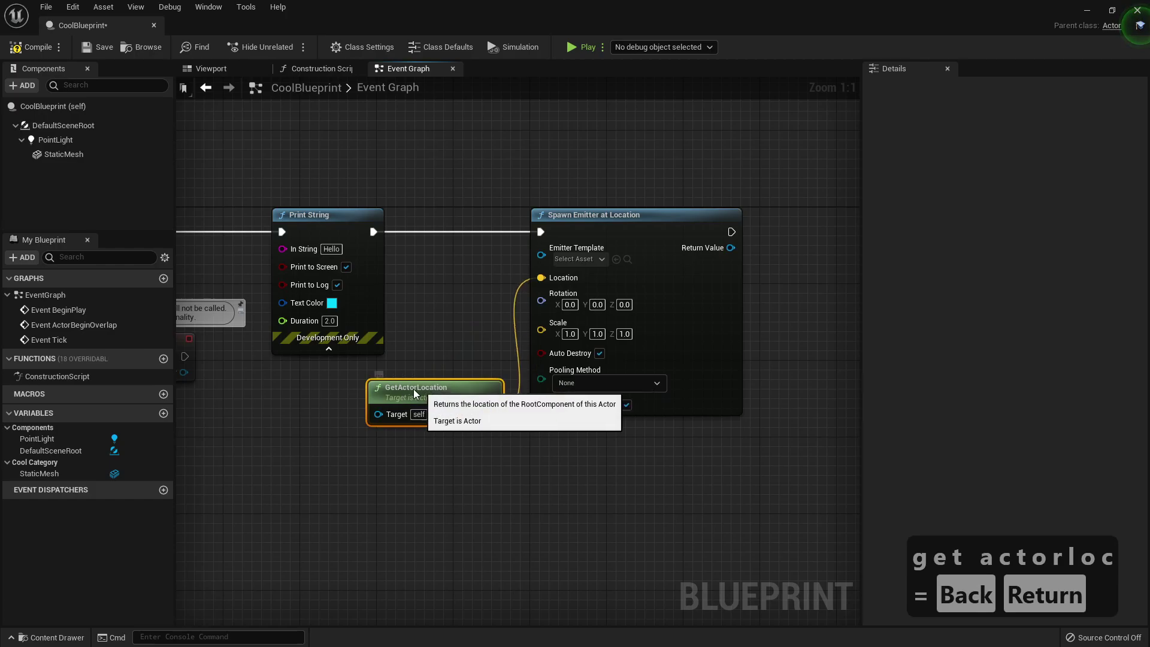
{"action": "left_click_drag", "start_coordinate": [414, 389], "coordinate": [366, 389]}
{"action": "right_click_drag", "start_coordinate": [541, 414], "coordinate": [435, 318]}
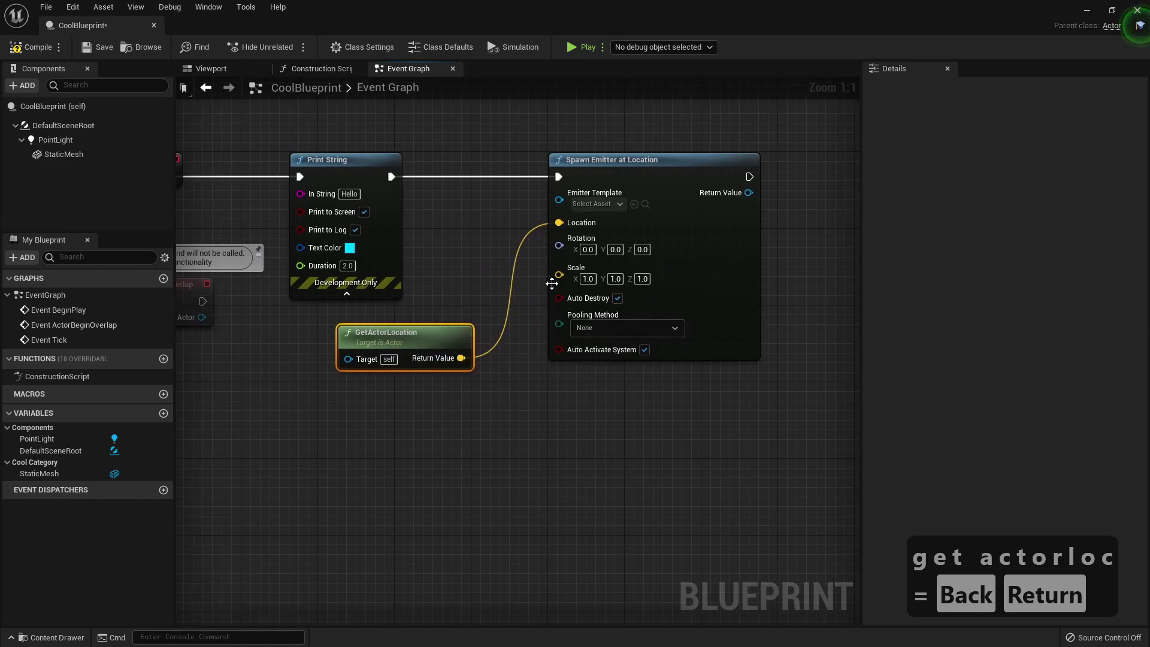
Set the Emitter Template to P_Explosion and frame the whole node chain.
{"action": "left_click", "coordinate": [596, 204]}
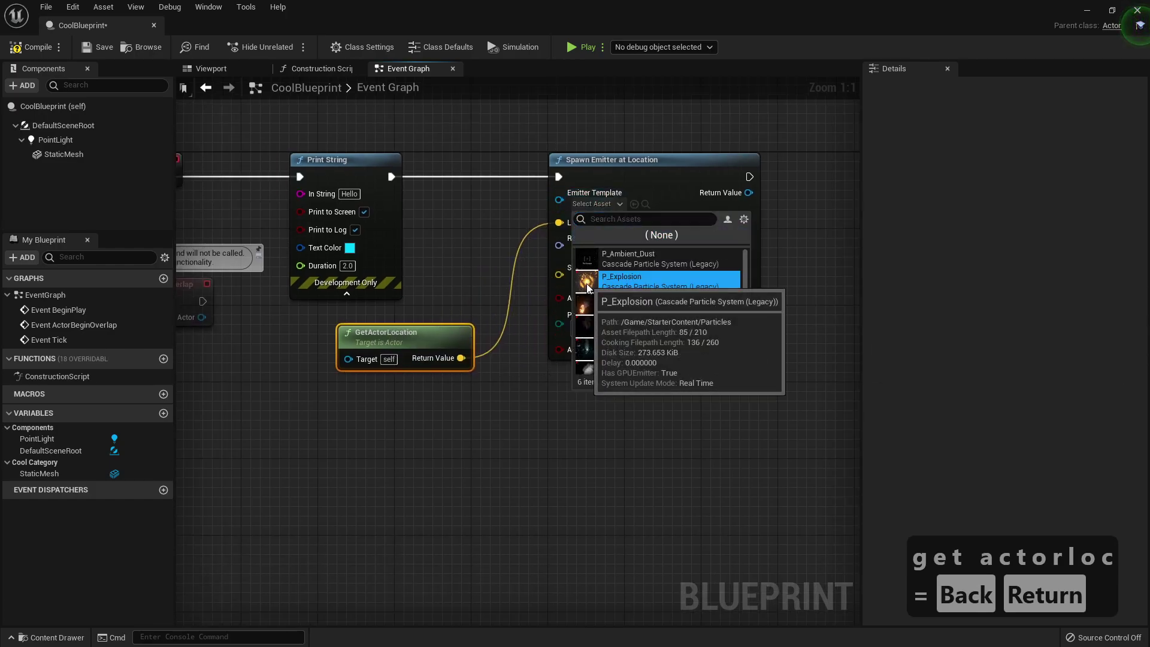
{"action": "left_click", "coordinate": [623, 278]}
{"action": "scroll", "coordinate": [473, 423], "scroll_direction": "down", "scroll_amount": 2}
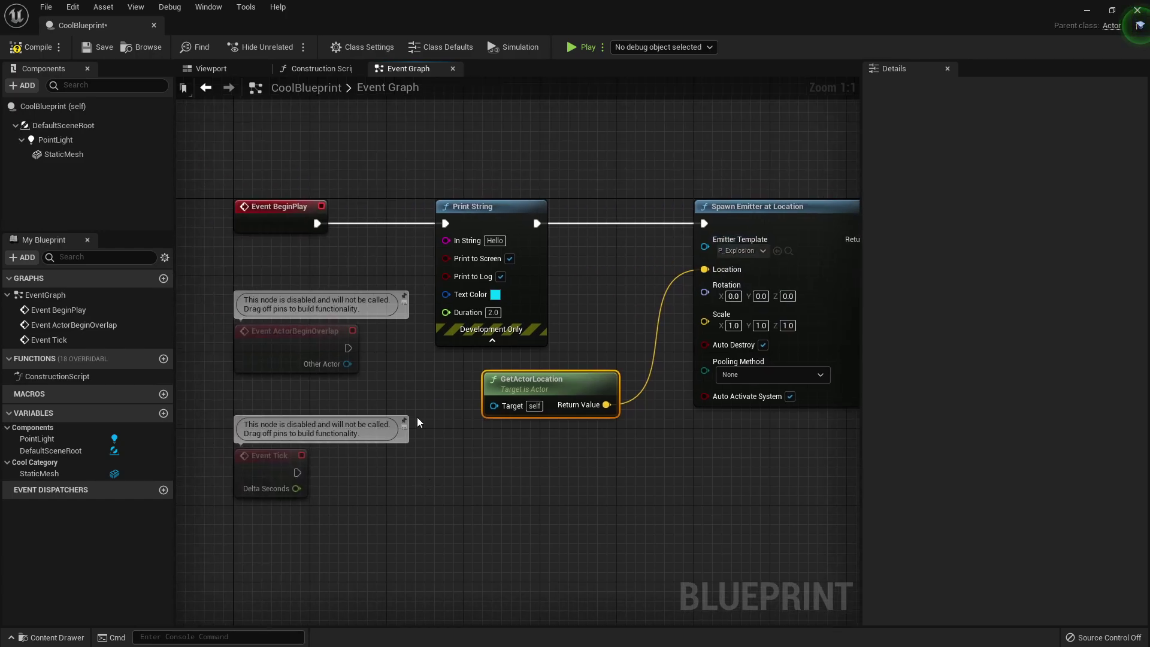
{"action": "right_click_drag", "start_coordinate": [564, 375], "coordinate": [462, 365]}
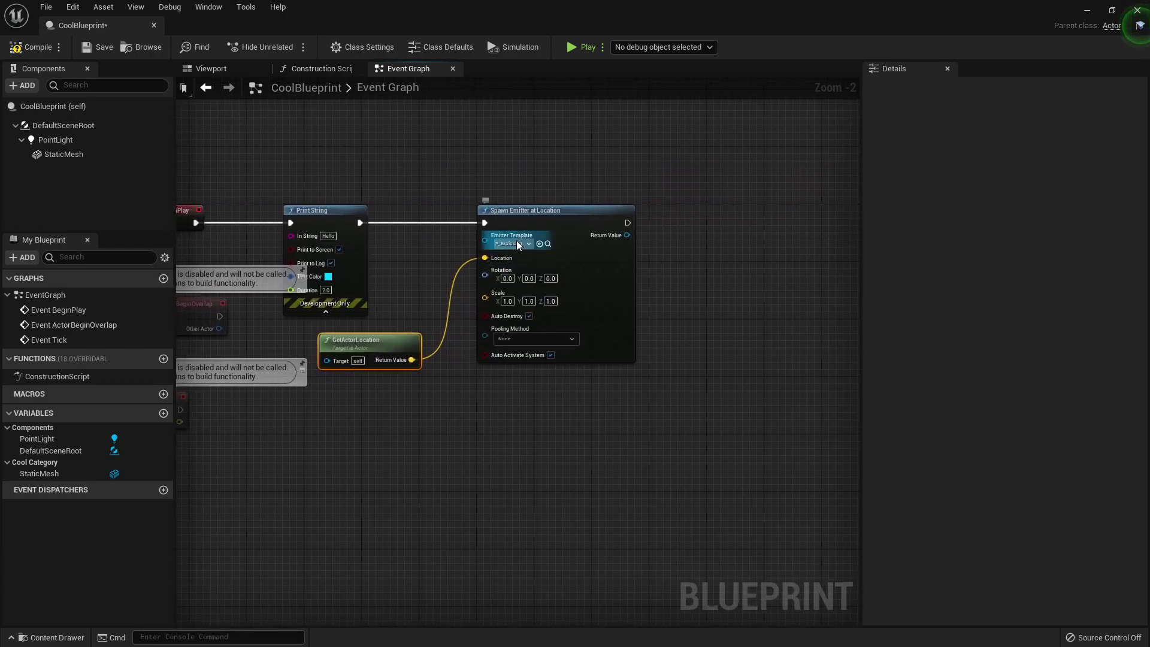
{"action": "scroll", "coordinate": [524, 264], "scroll_direction": "up", "scroll_amount": 2}
{"action": "right_click_drag", "start_coordinate": [691, 293], "coordinate": [719, 316]}
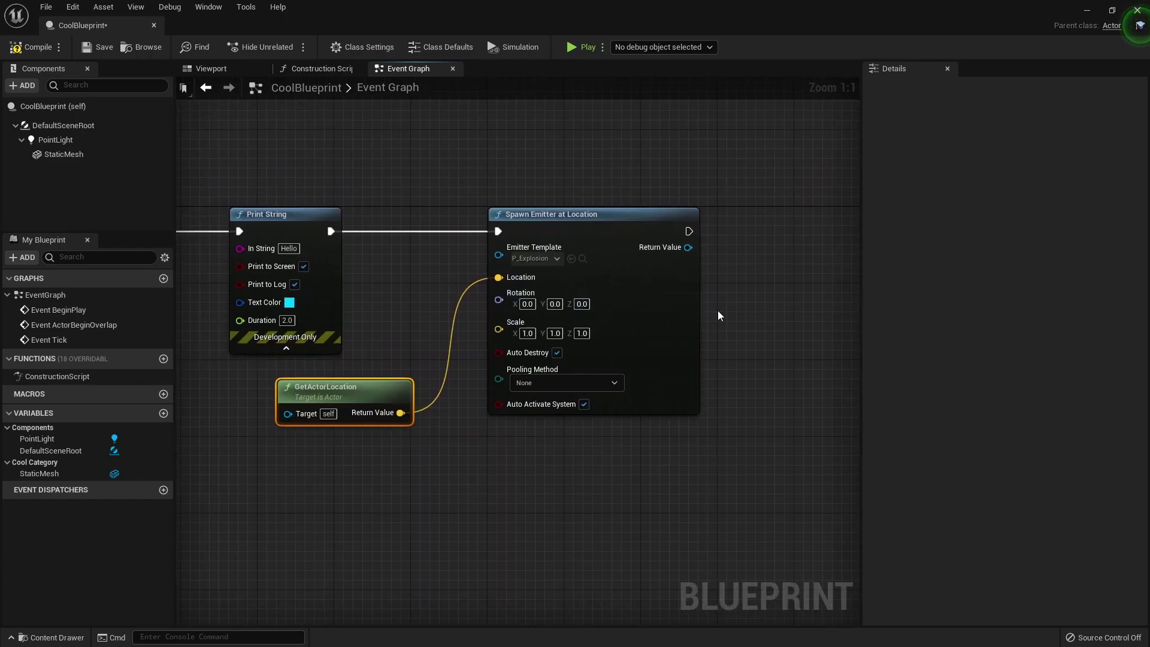
{"action": "right_click_drag", "start_coordinate": [325, 158], "coordinate": [511, 178]}
{"action": "scroll", "coordinate": [286, 294], "scroll_direction": "down", "scroll_amount": 3}
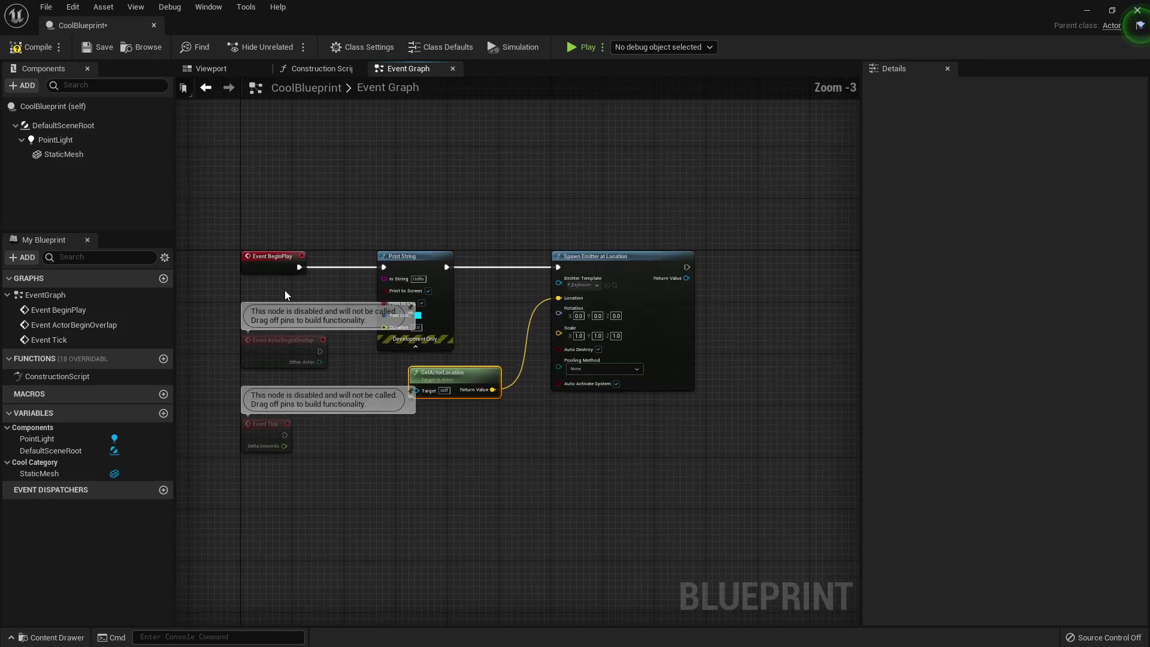
{"action": "scroll", "coordinate": [288, 415], "scroll_direction": "up", "scroll_amount": 2}
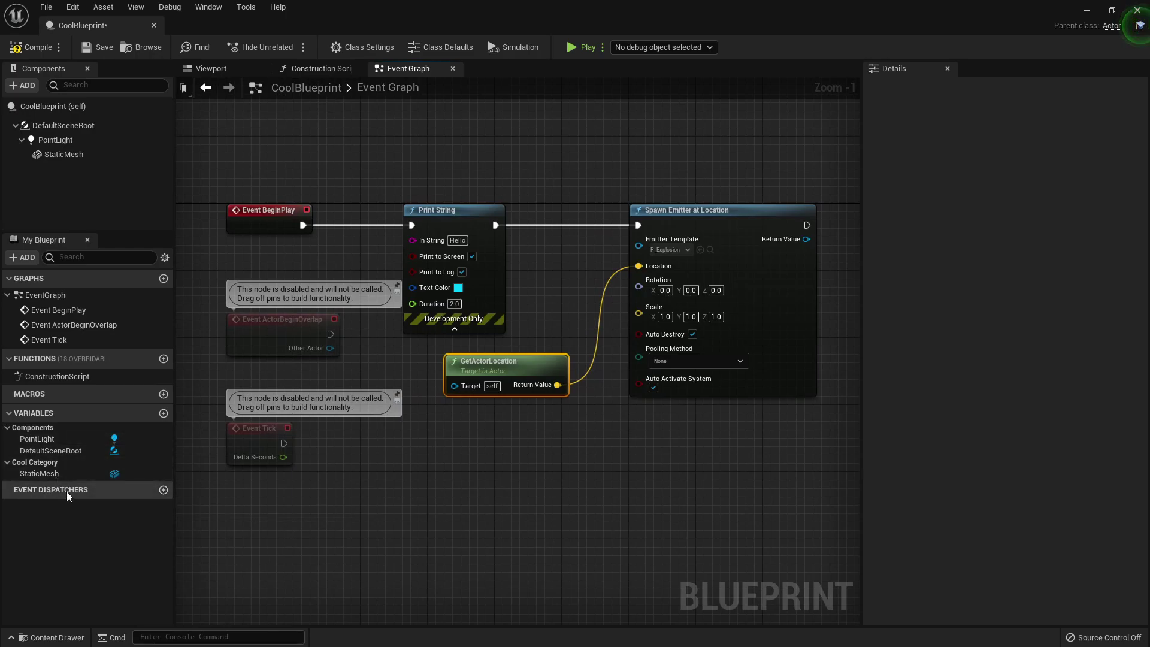
Add a new blueprint variable named CoolVariable.
{"action": "left_click", "coordinate": [164, 413]}
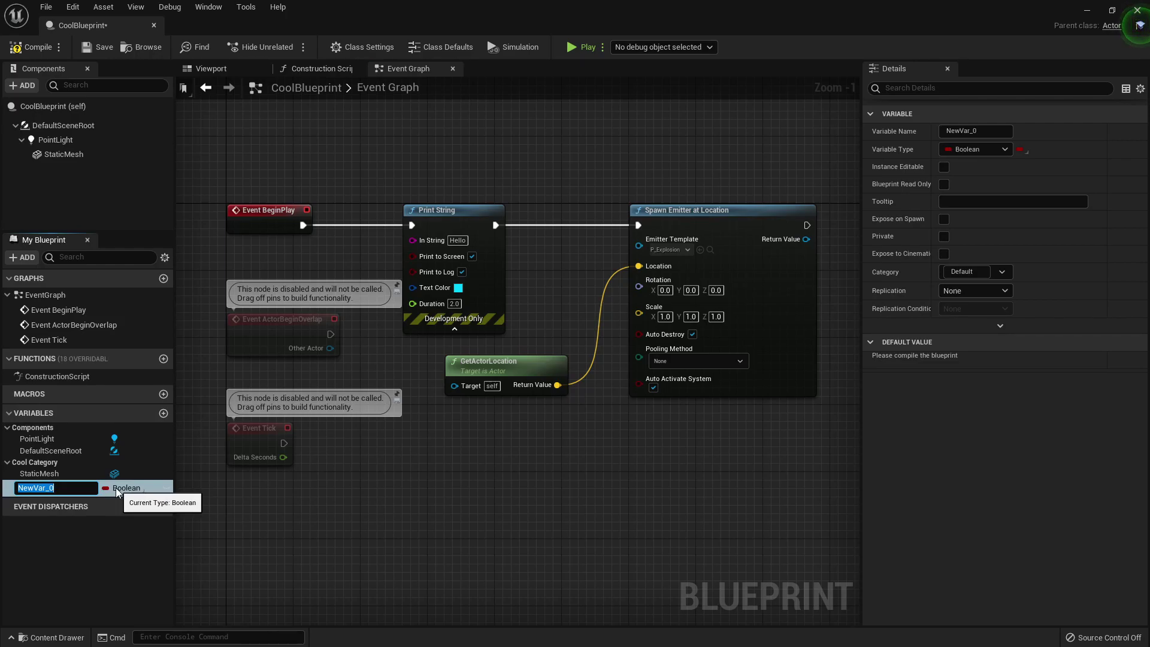
{"action": "type", "text": "N"}
{"action": "key", "text": "BackSpace"}
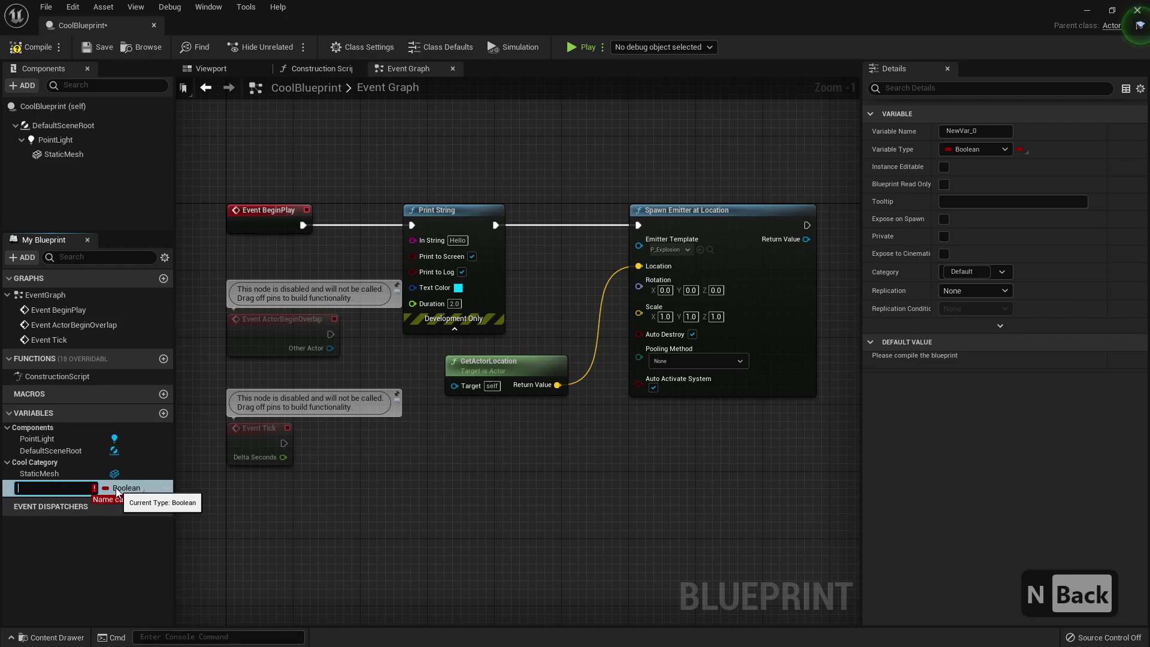
{"action": "type", "text": "CoolVariable"}
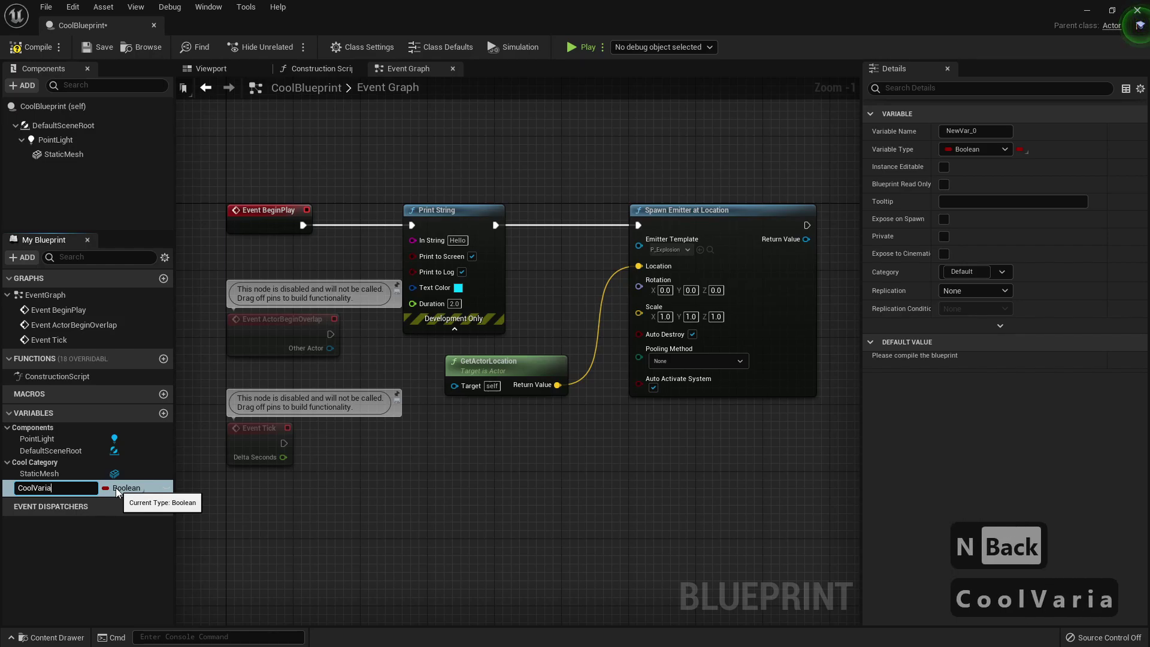
{"action": "key", "text": "Return"}
Change CoolVariable's type from Boolean to Vector.
{"action": "left_click", "coordinate": [117, 488]}
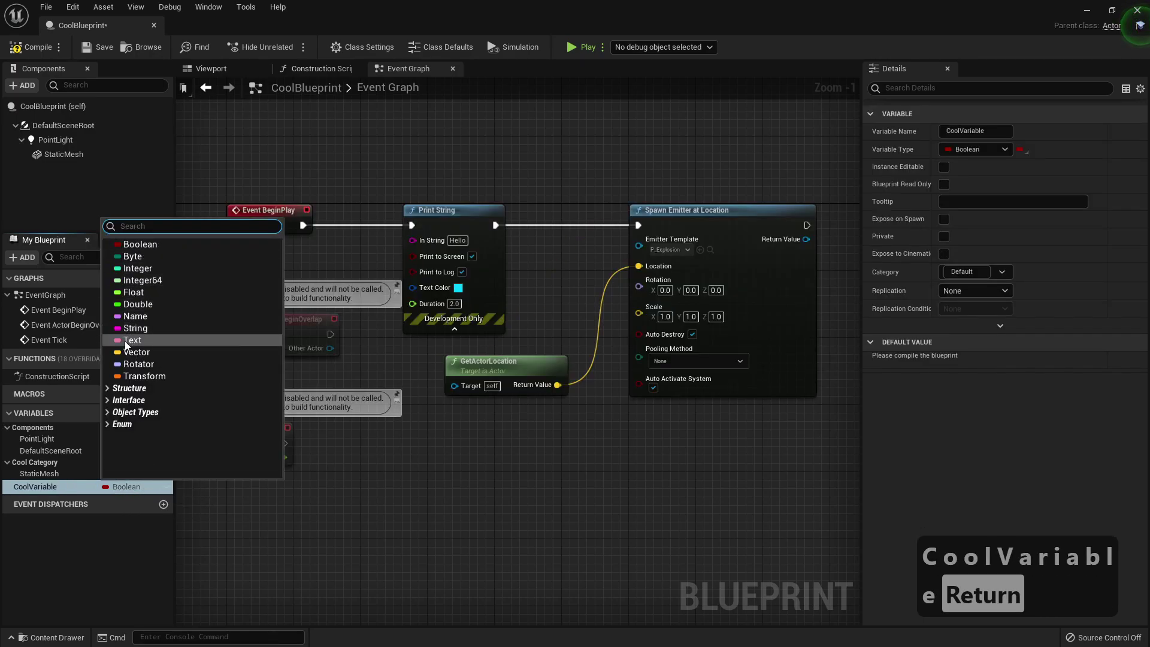
{"action": "left_click", "coordinate": [138, 353]}
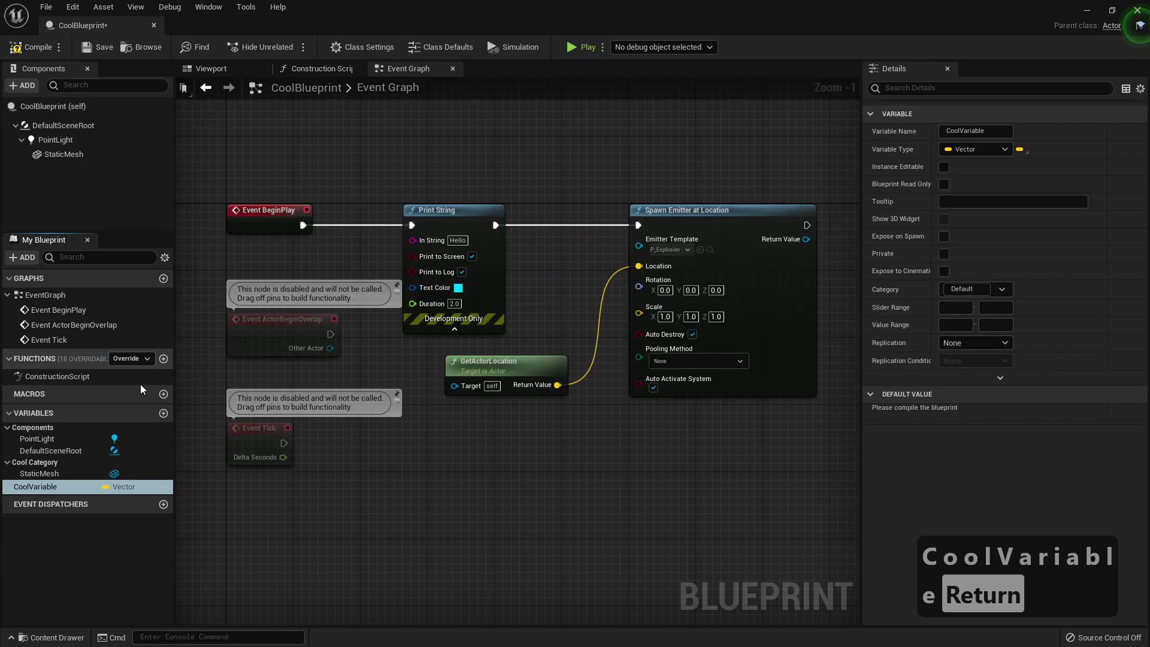
{"action": "right_click", "coordinate": [102, 488]}
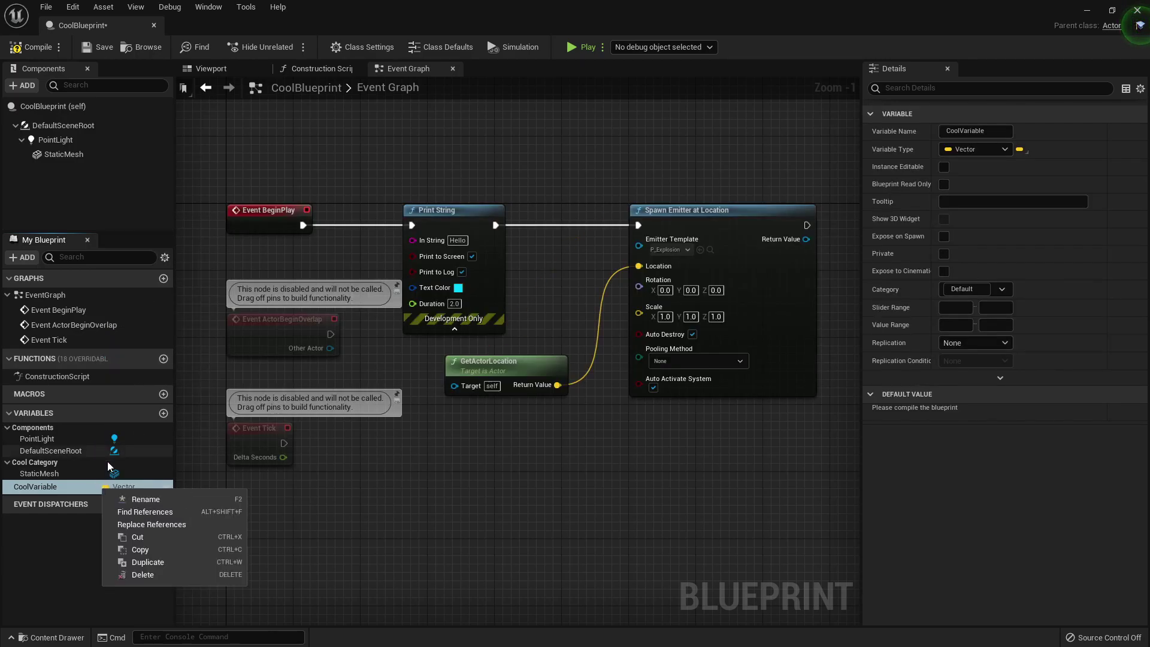
{"action": "left_click", "coordinate": [62, 532]}
Try renaming CoolVariable from its actions menu, leaving the name unchanged.
{"action": "right_click", "coordinate": [144, 491]}
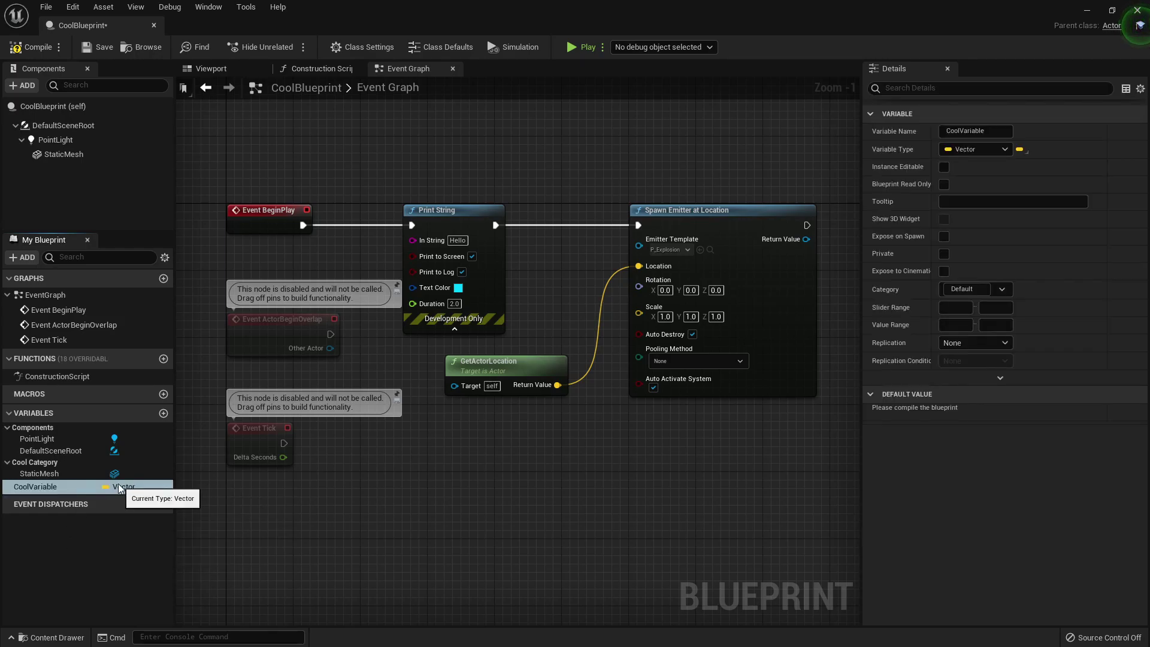
{"action": "right_click", "coordinate": [119, 486]}
{"action": "left_click", "coordinate": [161, 495]}
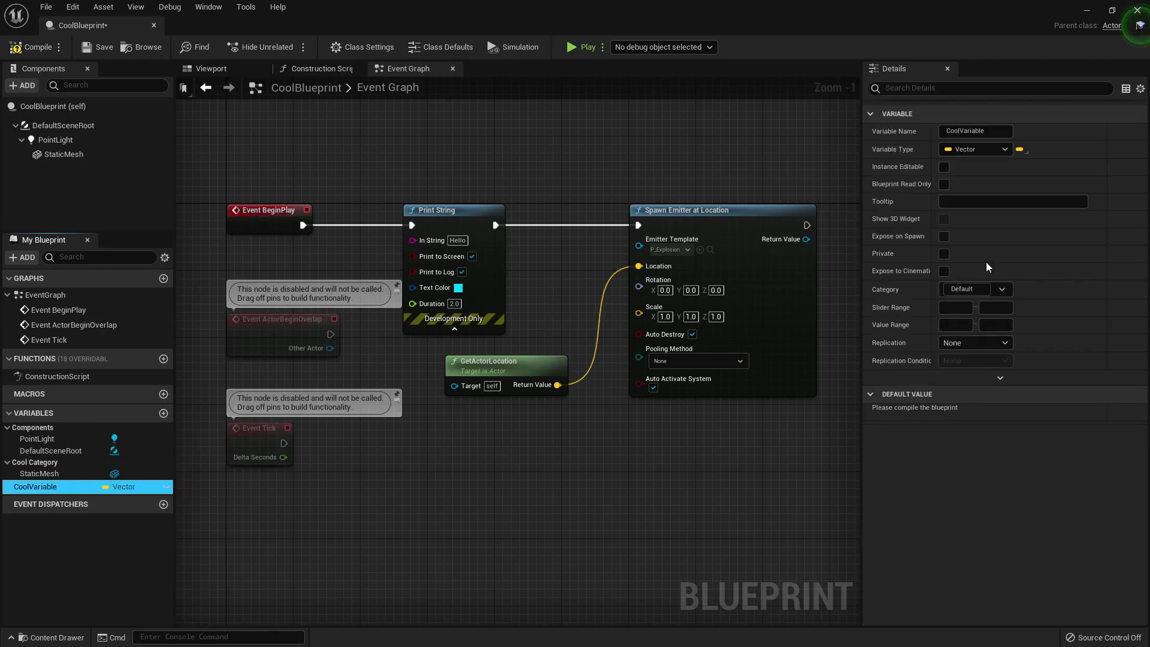
{"action": "key", "text": "Return"}
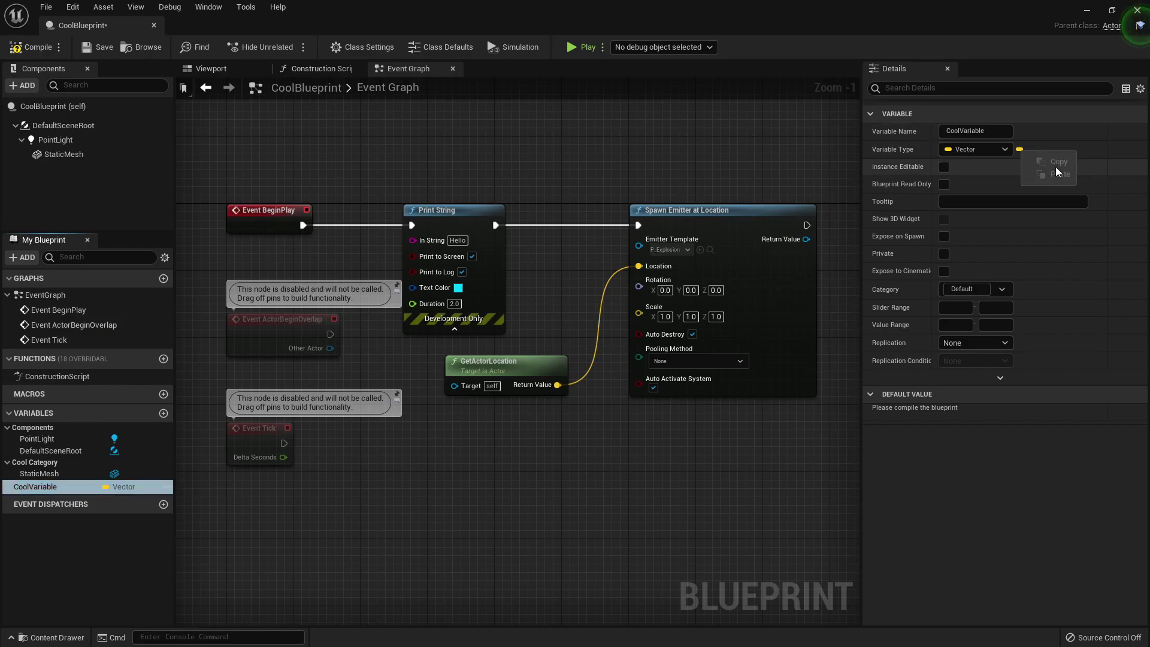
{"action": "left_click", "coordinate": [1023, 149]}
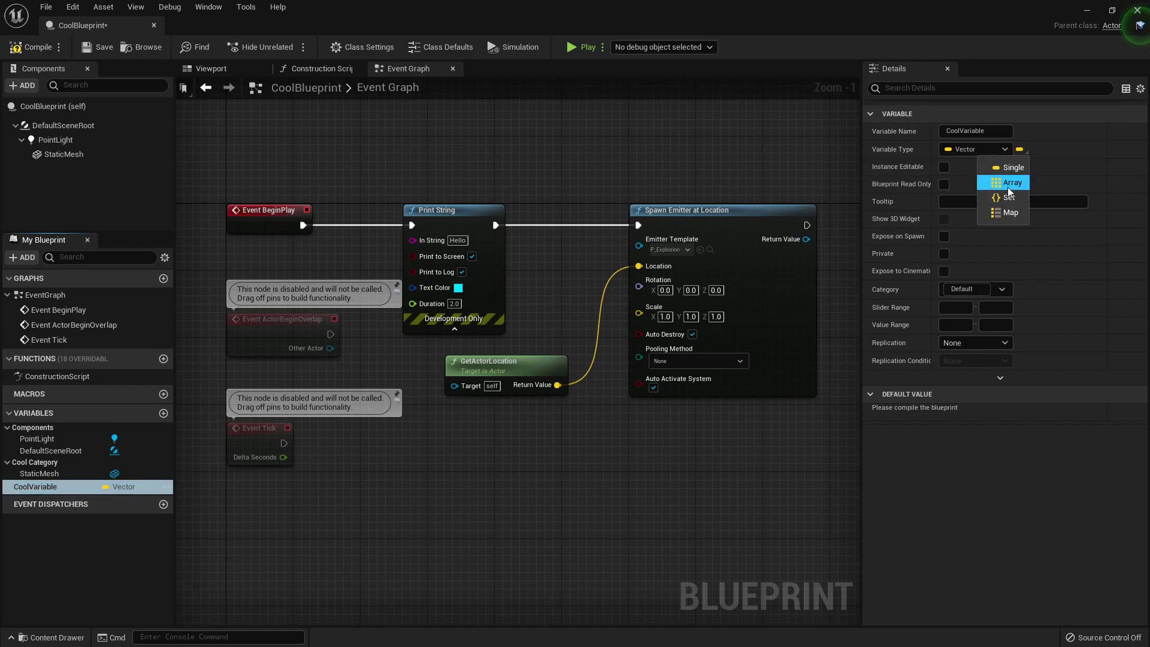
{"action": "left_click", "coordinate": [104, 488]}
{"action": "right_click", "coordinate": [105, 485]}
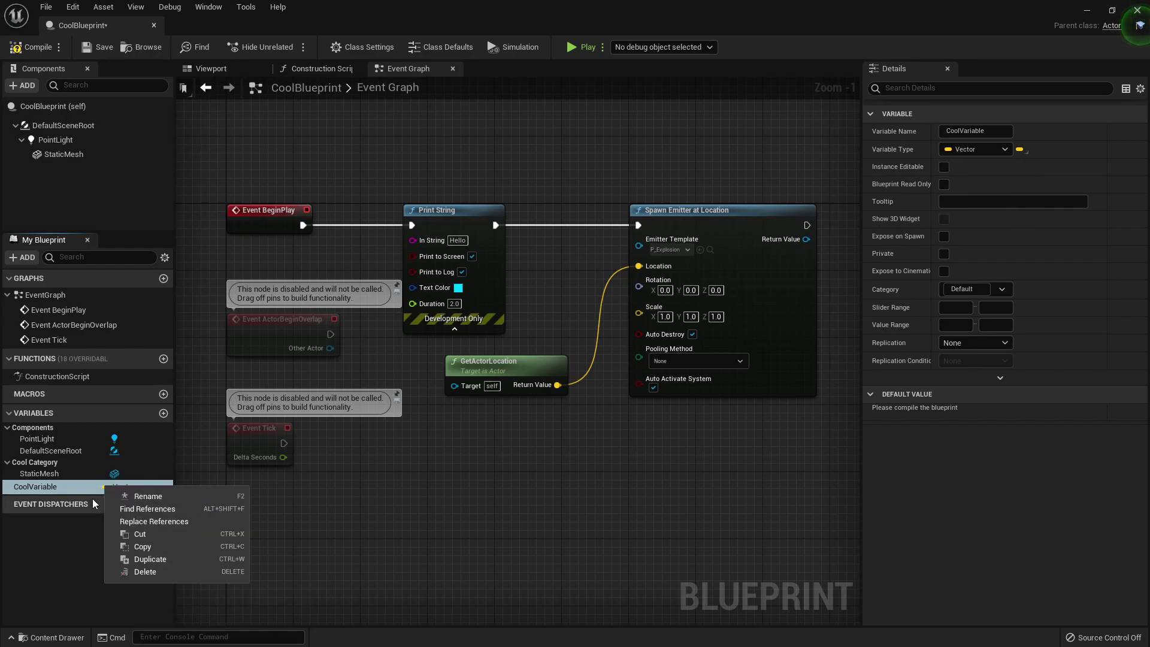
{"action": "left_click", "coordinate": [93, 499]}
{"action": "key", "text": "F2"}
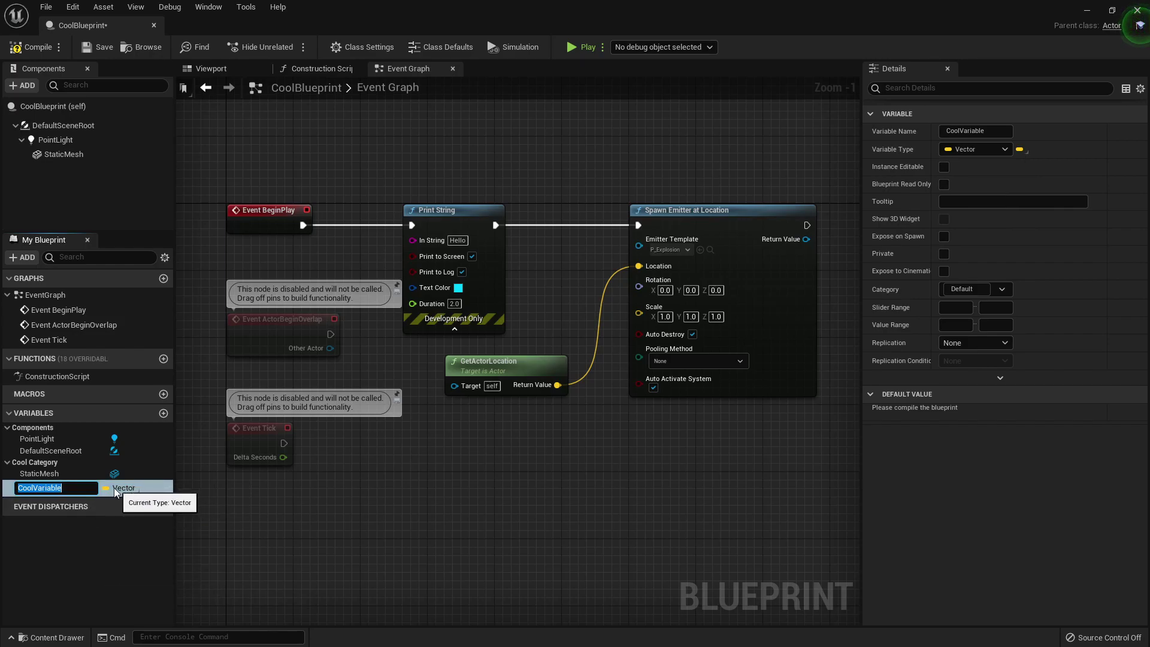
{"action": "key", "text": "Return"}
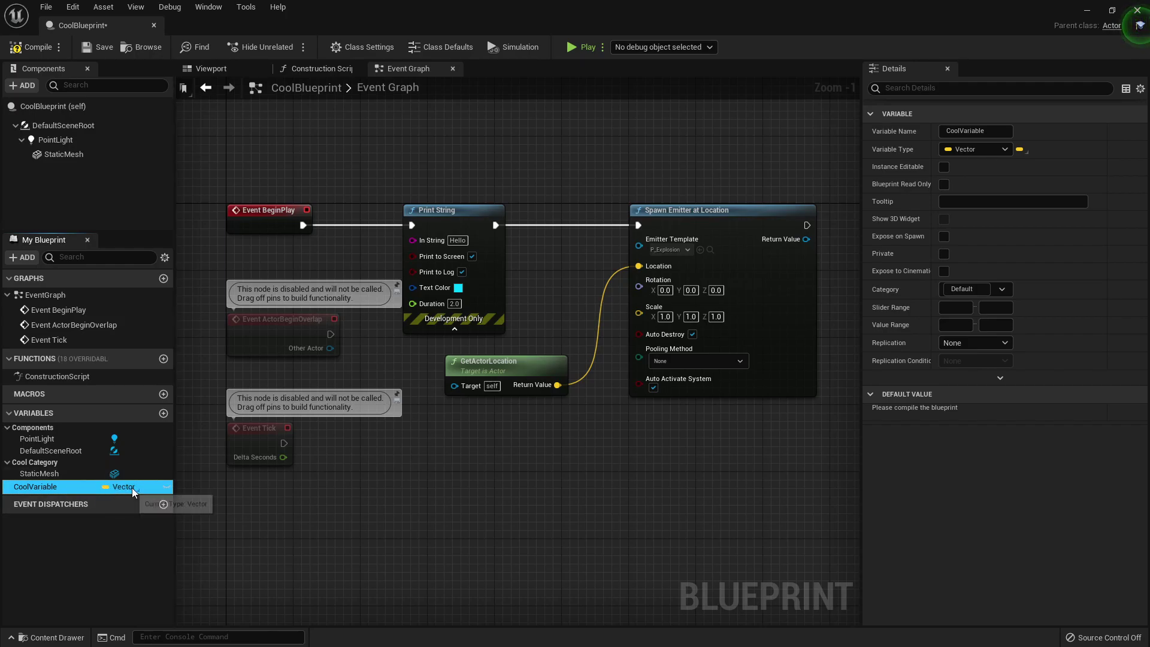
Review the container and variable type lists, keeping CoolVariable a single Vector.
{"action": "left_click", "coordinate": [1020, 150]}
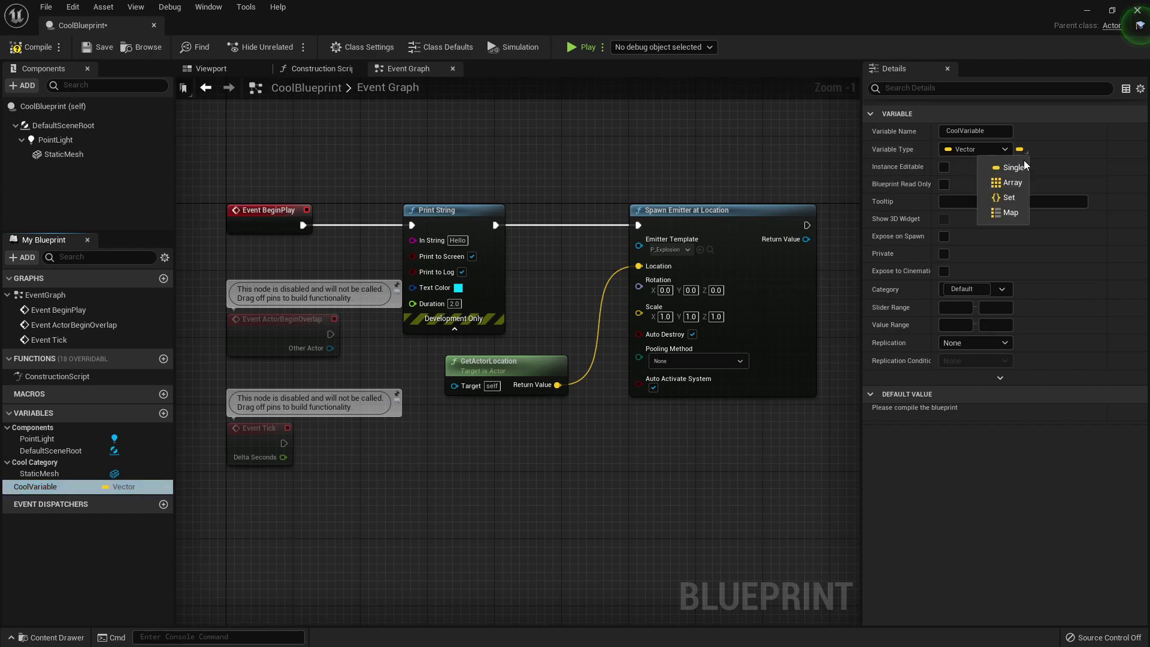
{"action": "left_click", "coordinate": [956, 153]}
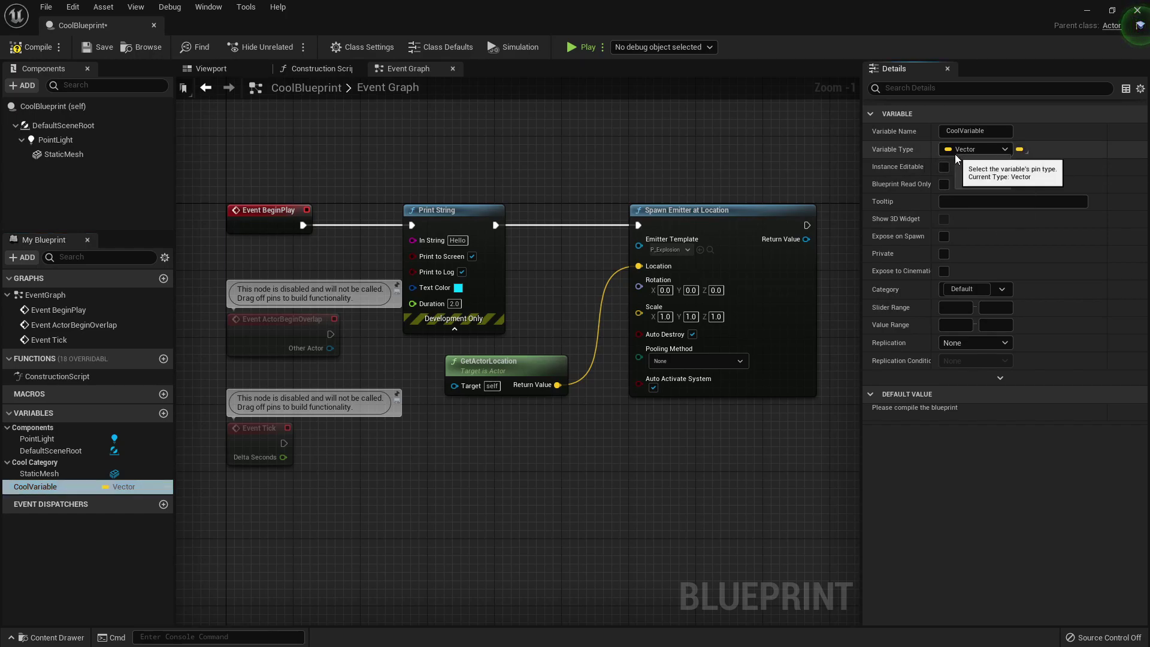
{"action": "left_click", "coordinate": [985, 150]}
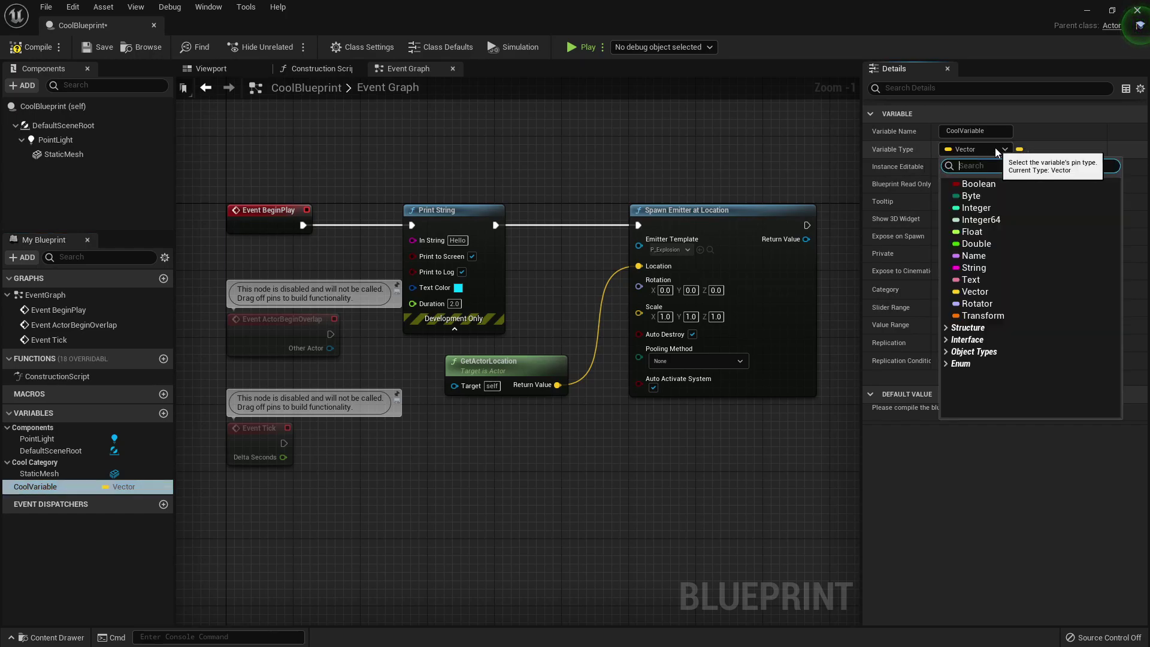
{"action": "left_click", "coordinate": [914, 151]}
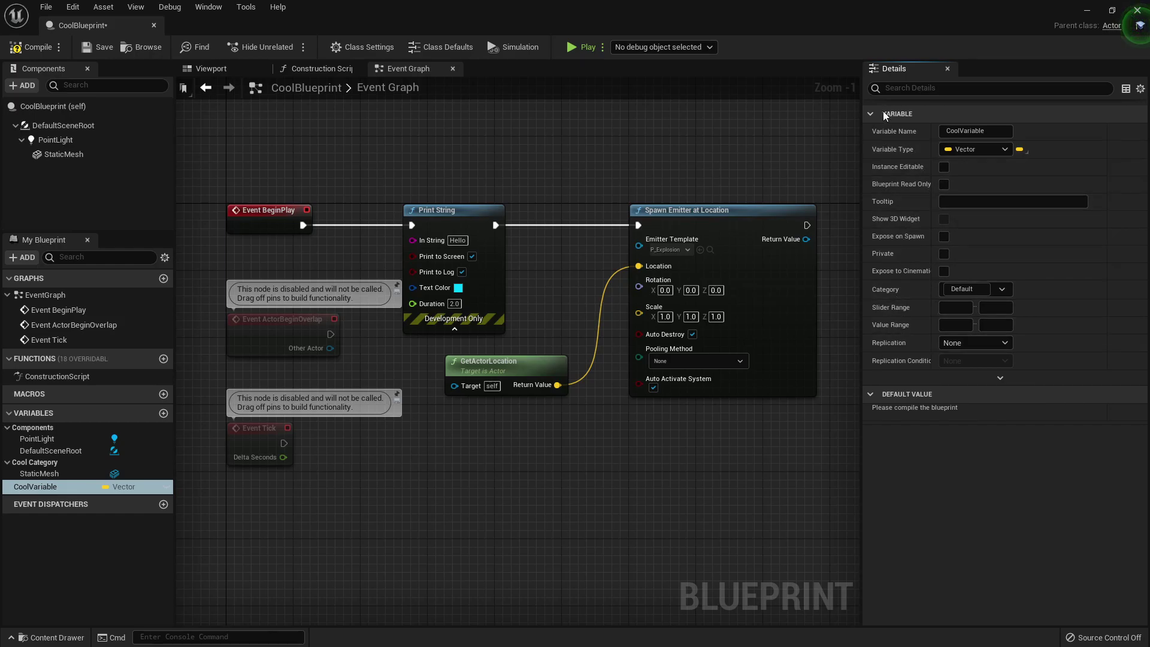
Compile the blueprint and set Save on Compile to Always.
{"action": "left_click", "coordinate": [32, 48]}
{"action": "left_click", "coordinate": [58, 48]}
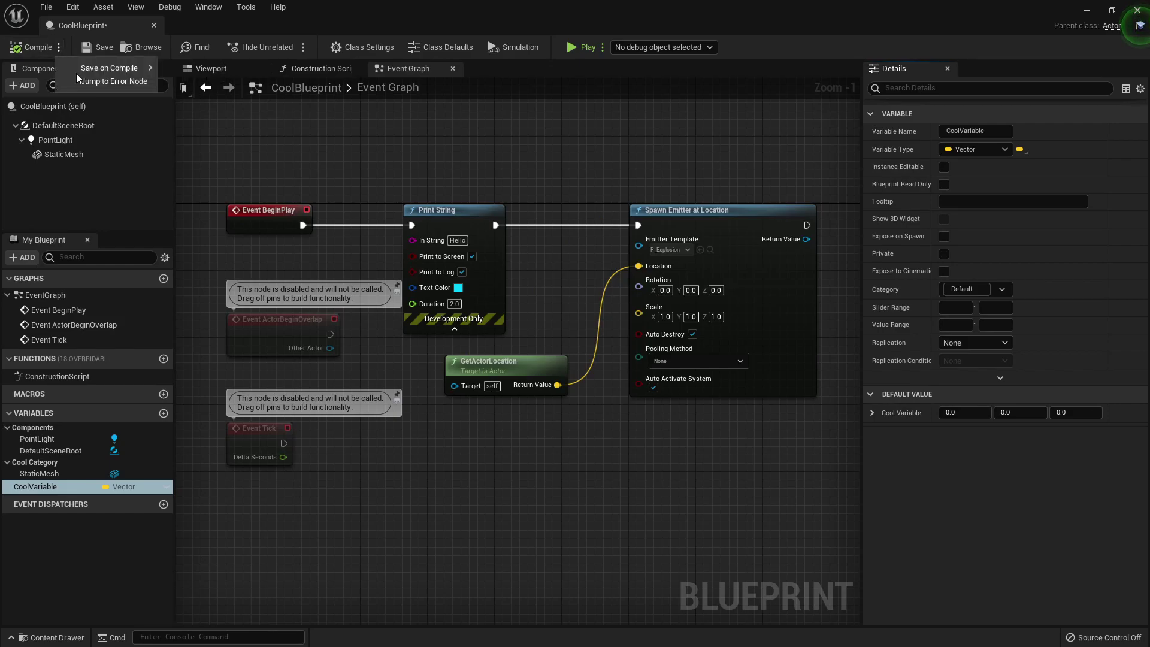
{"action": "mouse_move", "coordinate": [108, 66]}
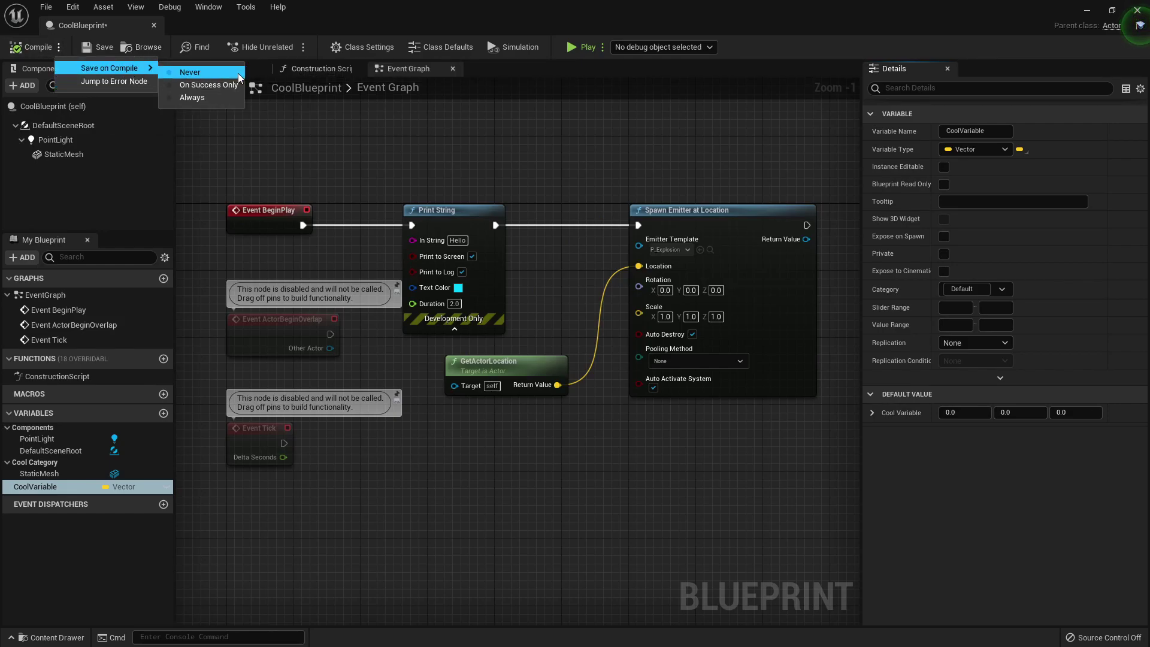
{"action": "left_click", "coordinate": [178, 97]}
{"action": "left_click", "coordinate": [99, 48]}
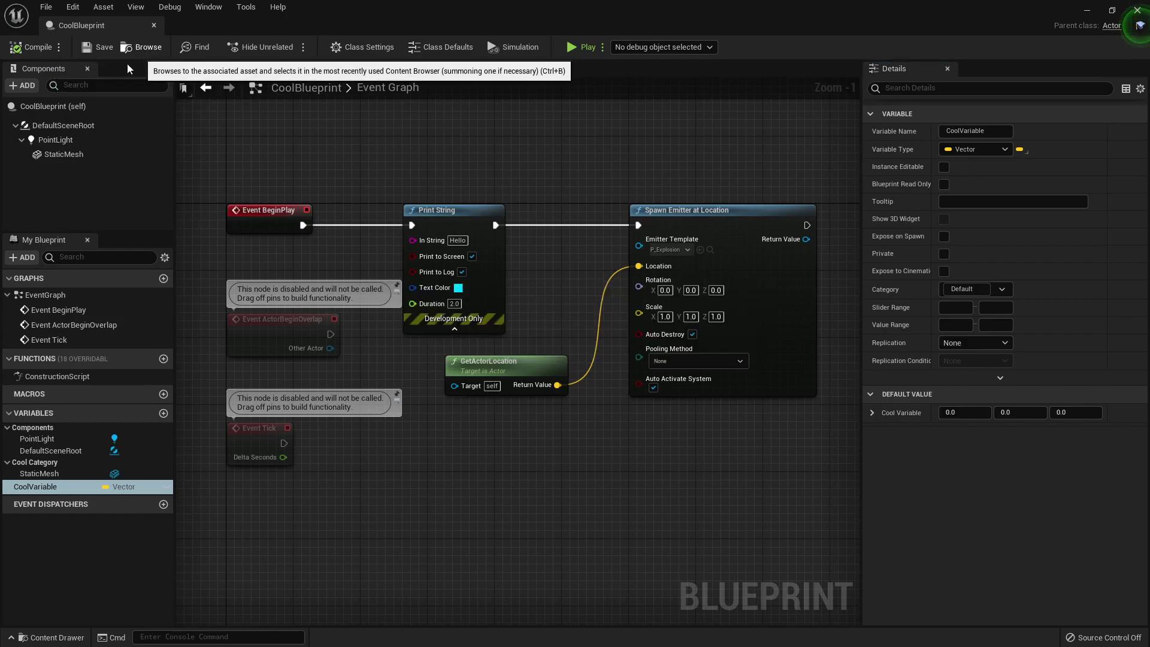
Locate CoolBlueprint in the content browser with Browse and Ctrl+B, then close it.
{"action": "left_click", "coordinate": [139, 46]}
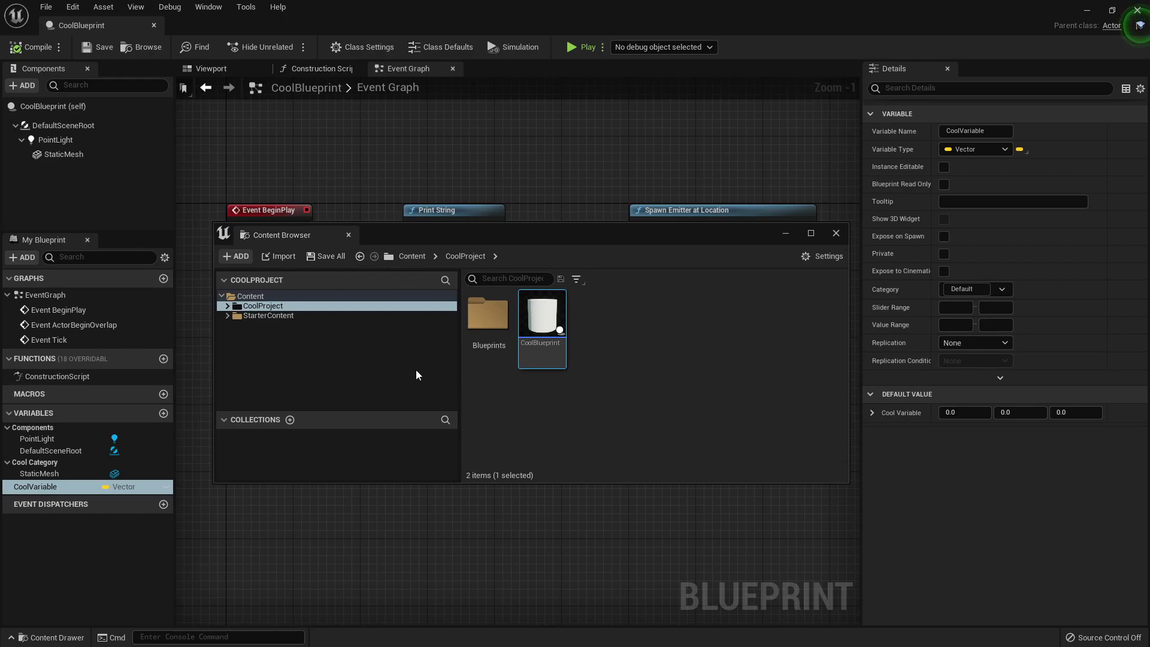
{"action": "left_click", "coordinate": [463, 242]}
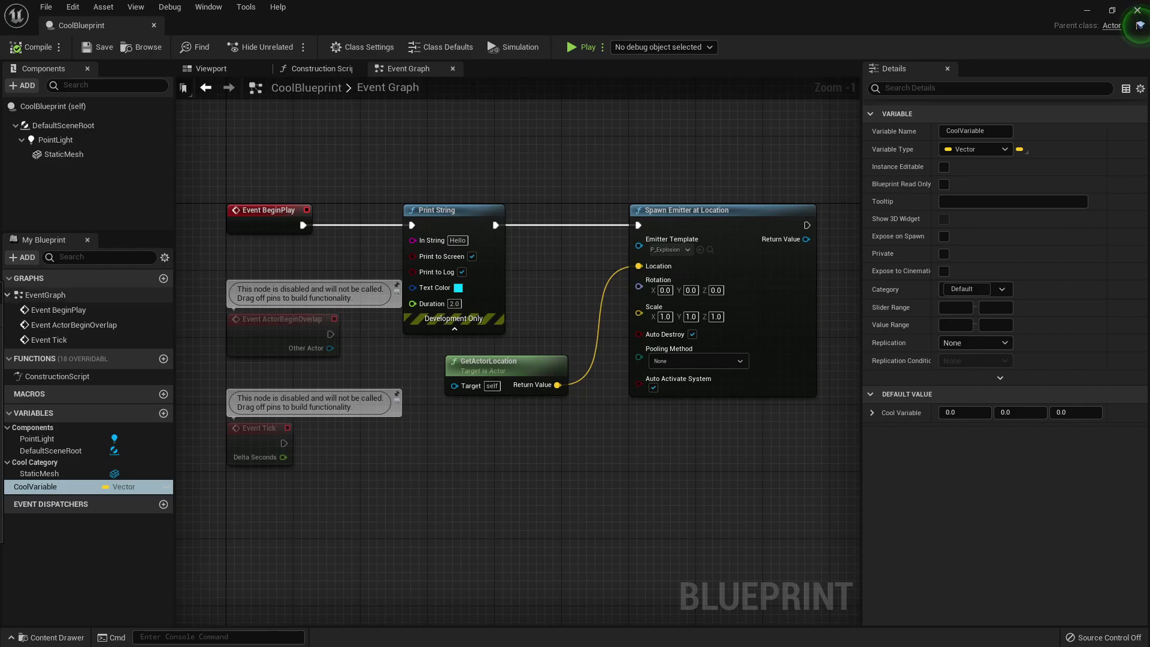
{"action": "key", "text": "ctrl+b"}
{"action": "left_click", "coordinate": [413, 243]}
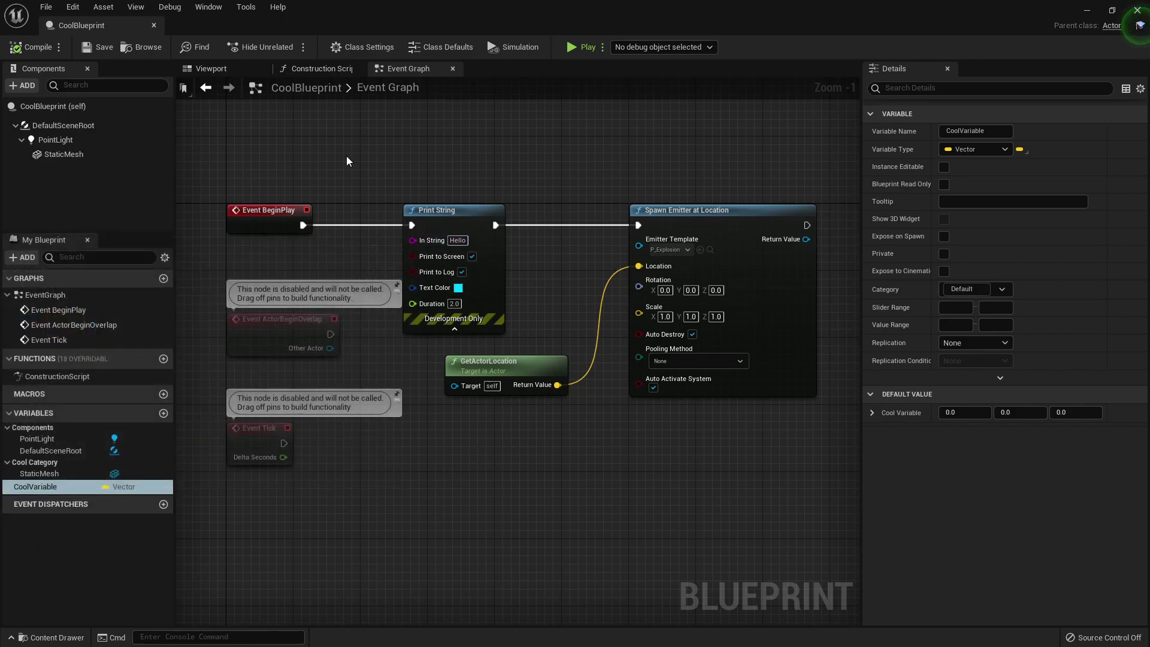
Toggle the Content Drawer open and closed several times, then close it.
{"action": "key", "text": "ctrl+space"}
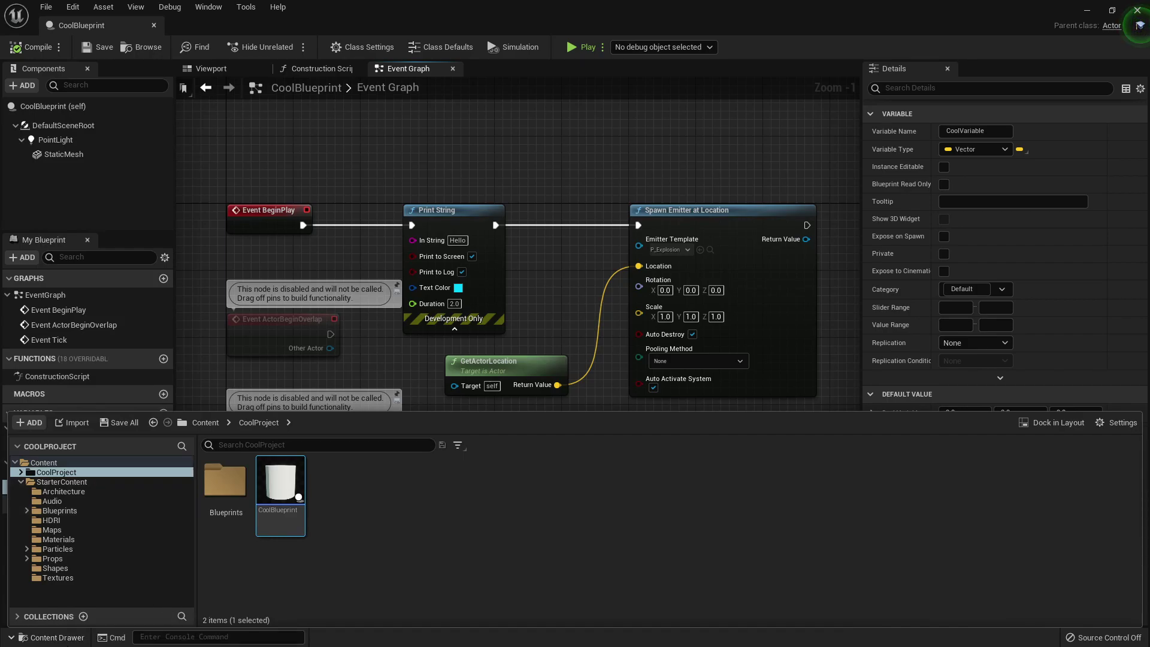
{"action": "left_click", "coordinate": [48, 638]}
{"action": "left_click", "coordinate": [48, 637]}
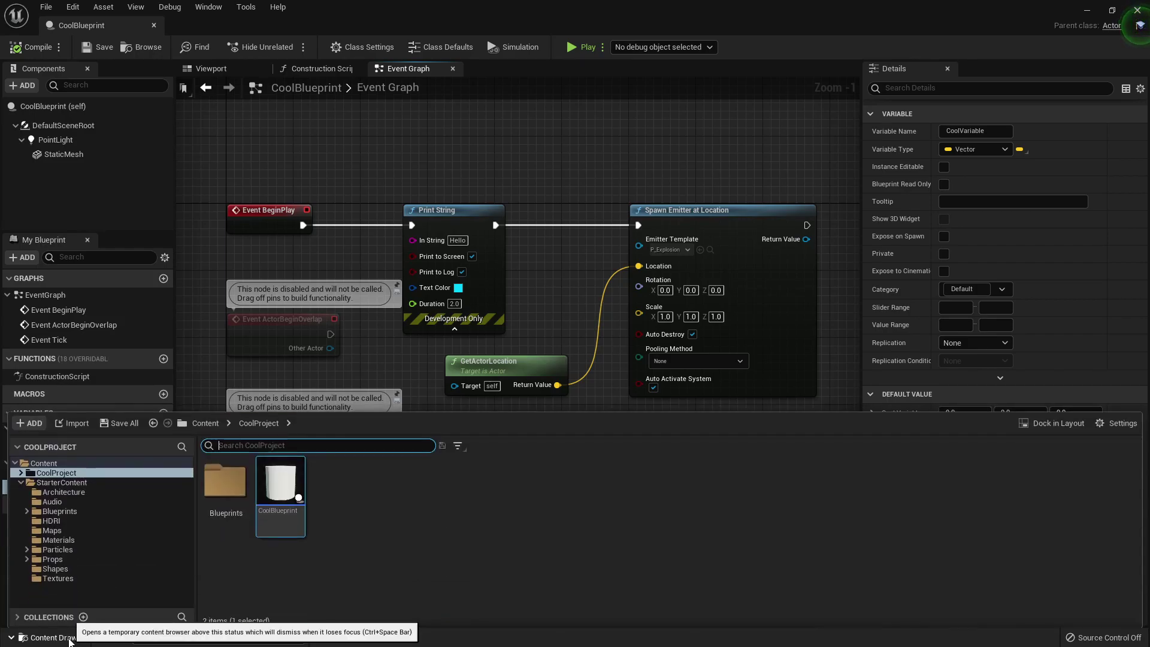
{"action": "left_click", "coordinate": [47, 638]}
{"action": "left_click", "coordinate": [48, 637]}
{"action": "left_click", "coordinate": [69, 640]}
{"action": "left_click", "coordinate": [70, 639]}
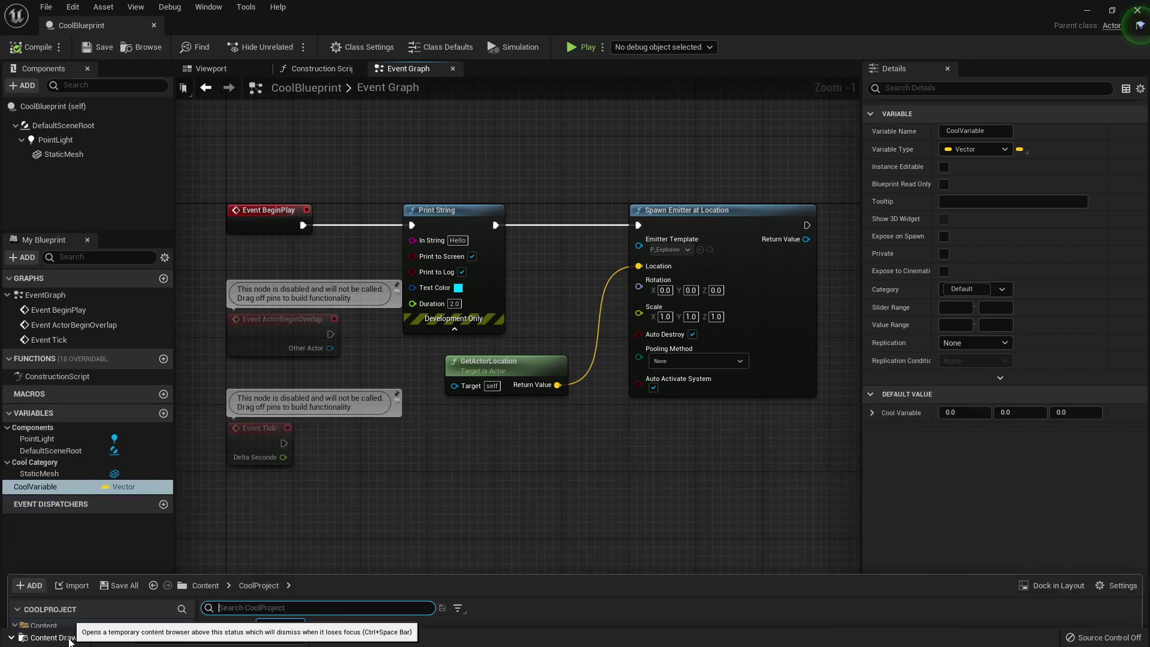
{"action": "left_click", "coordinate": [69, 639]}
{"action": "left_click", "coordinate": [69, 640]}
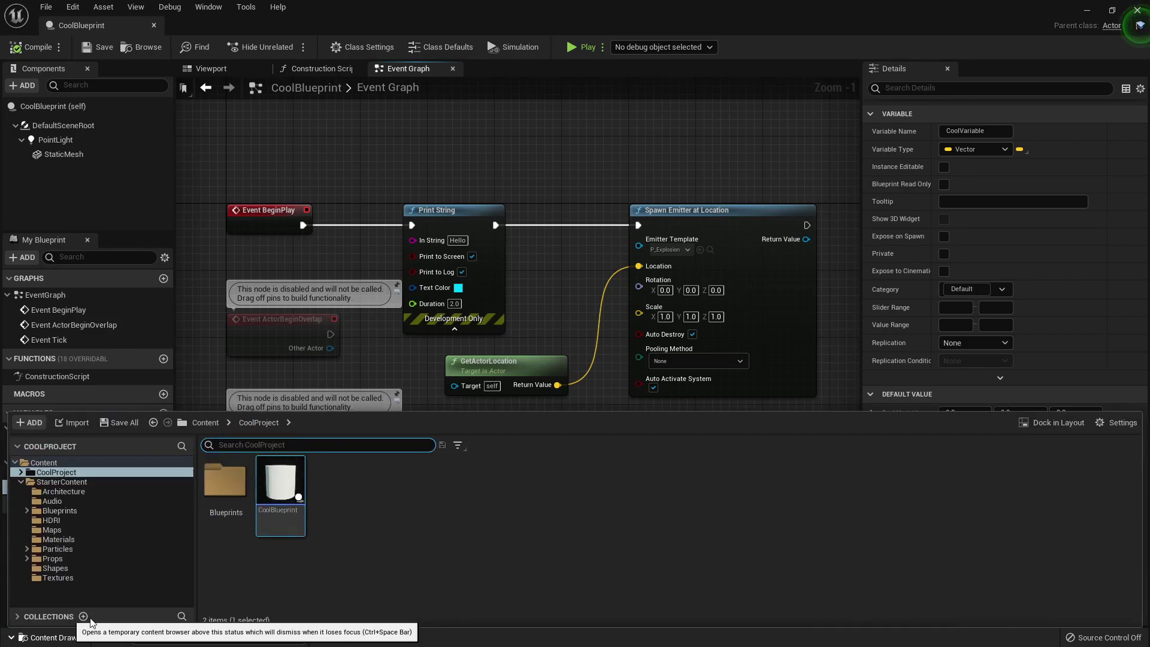
{"action": "left_click", "coordinate": [332, 156]}
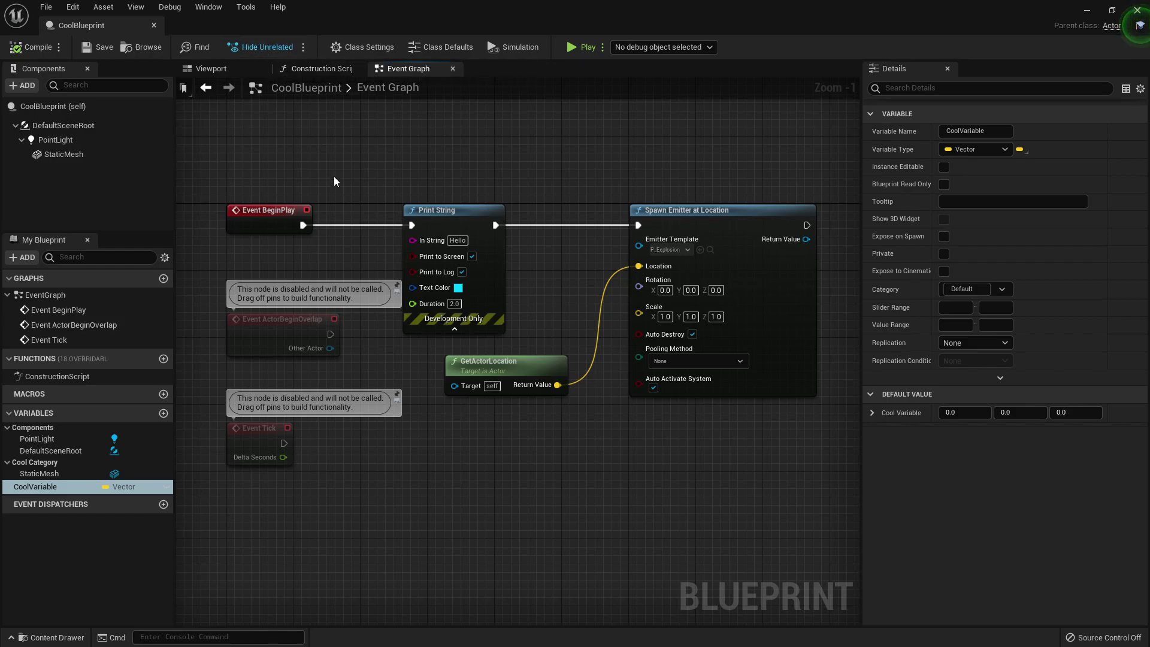
{"action": "left_click", "coordinate": [505, 363]}
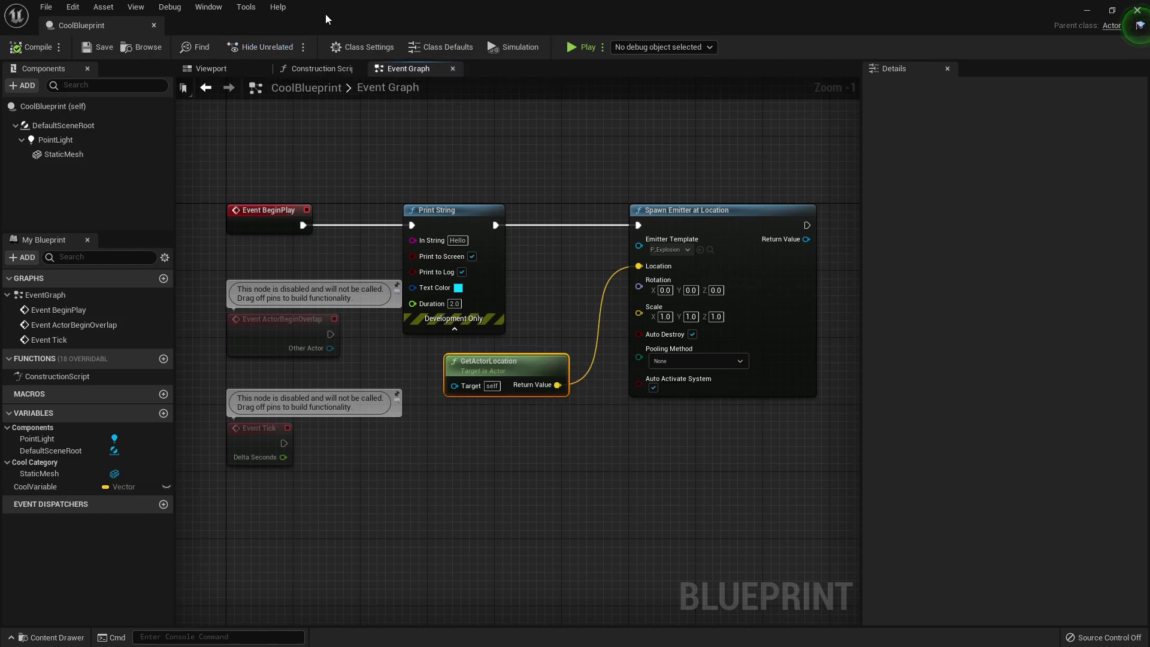
{"action": "left_click", "coordinate": [267, 46]}
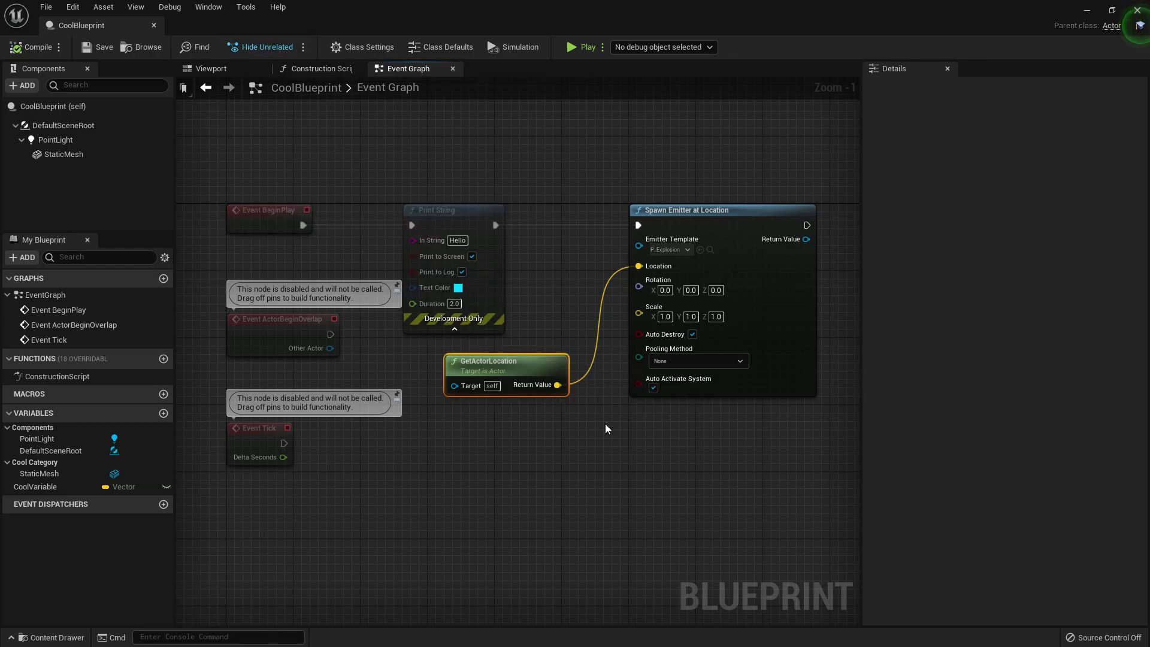
{"action": "left_click", "coordinate": [463, 212]}
{"action": "left_click", "coordinate": [268, 212]}
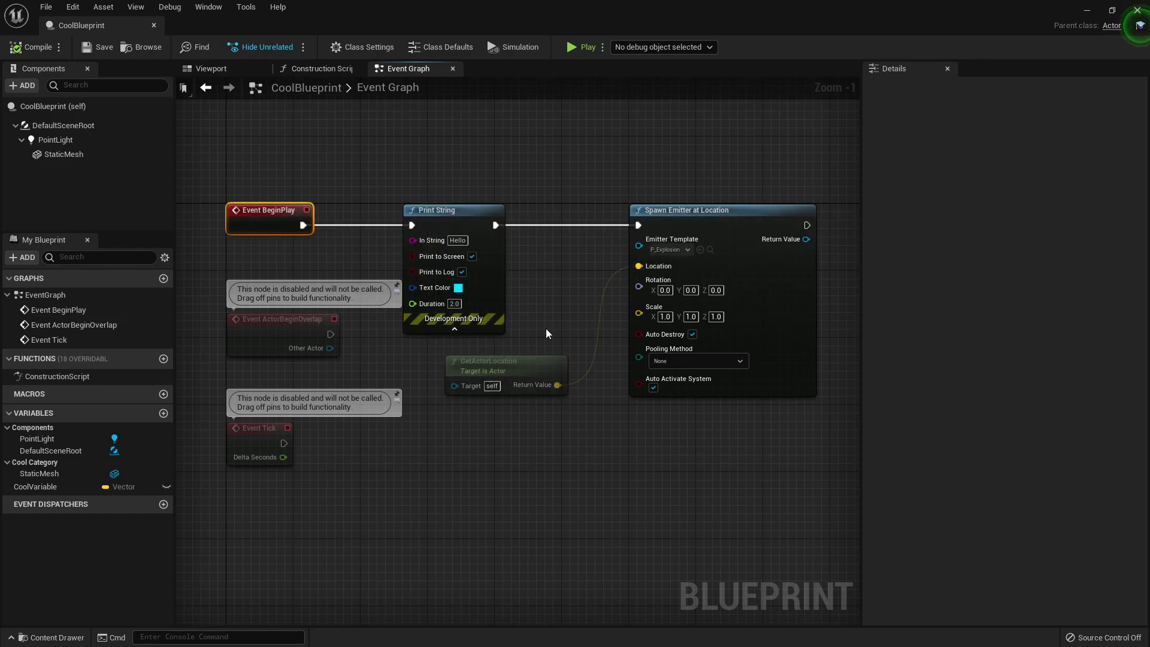
{"action": "left_click", "coordinate": [683, 210]}
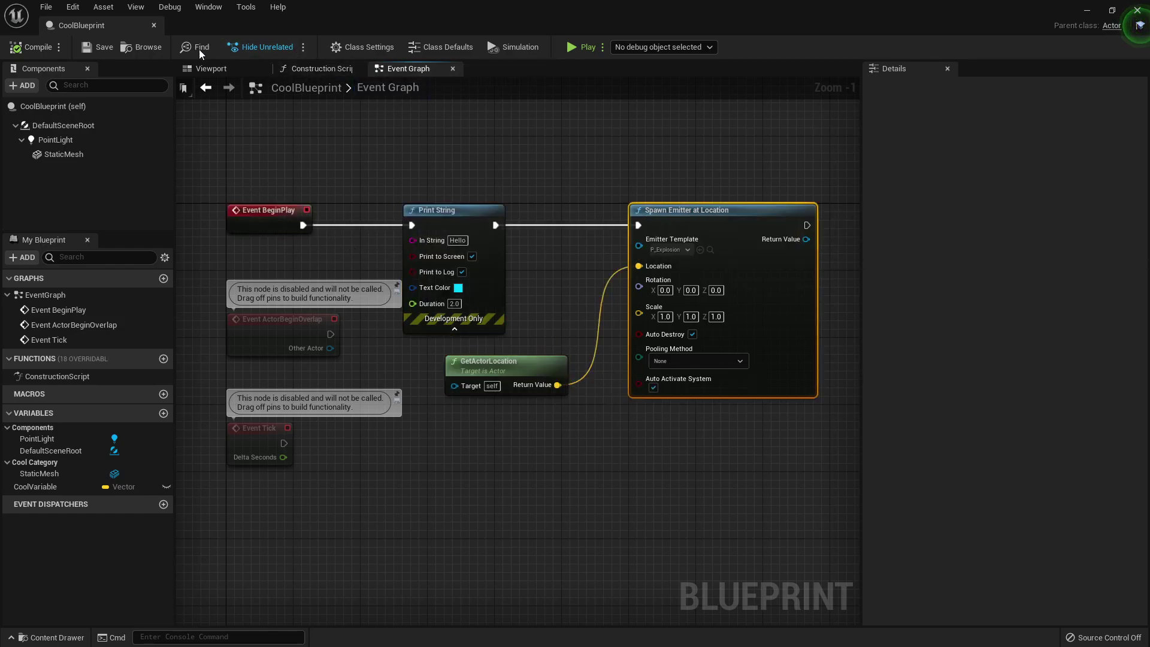
{"action": "left_click", "coordinate": [304, 47]}
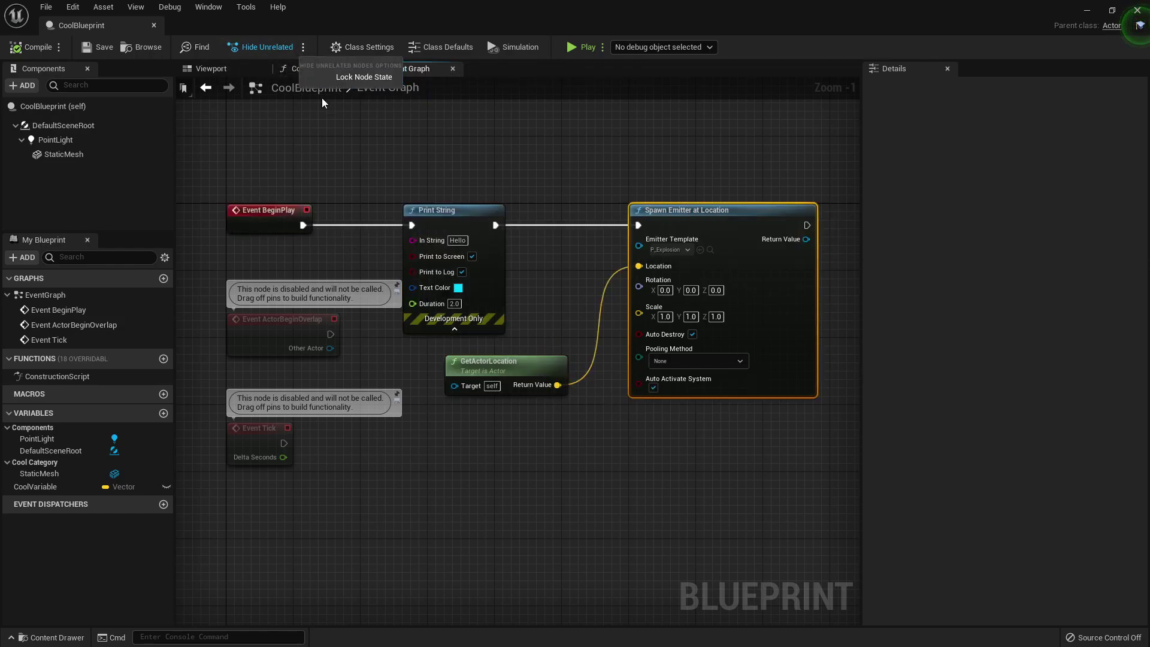
{"action": "left_click", "coordinate": [261, 50]}
{"action": "left_click", "coordinate": [582, 142]}
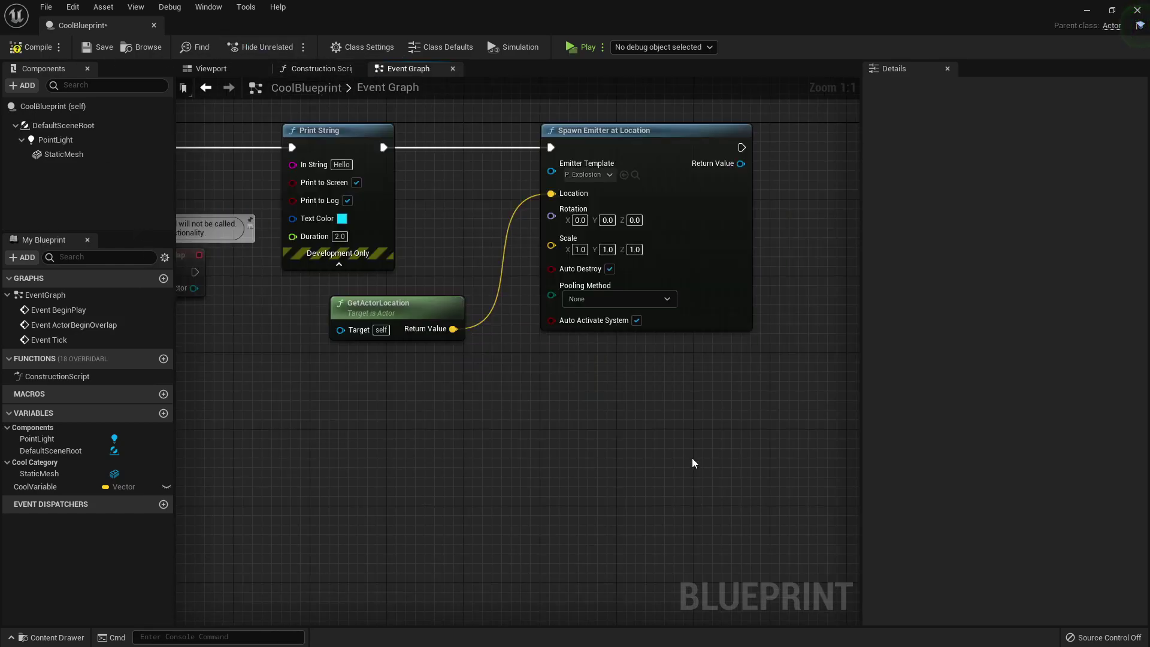
{"action": "scroll", "coordinate": [609, 301], "scroll_direction": "down", "scroll_amount": 2}
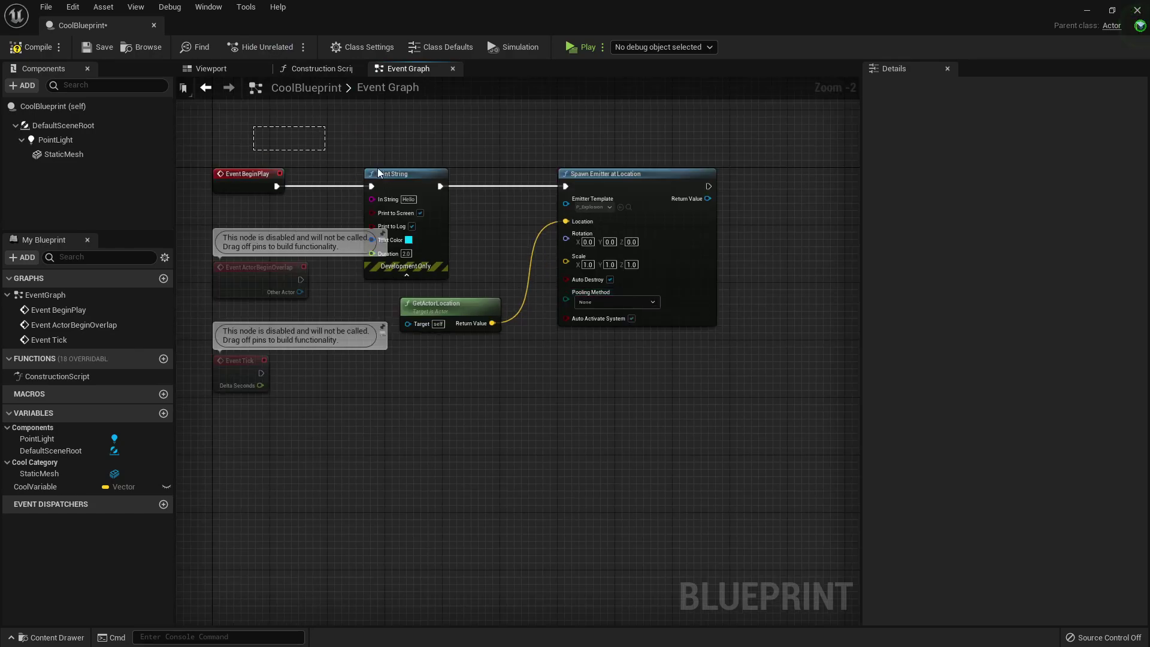
Select all six Event Graph nodes and wrap them in a comment box with C.
{"action": "left_click_drag", "start_coordinate": [378, 173], "coordinate": [736, 363]}
{"action": "left_click_drag", "start_coordinate": [254, 146], "coordinate": [695, 379]}
{"action": "key", "text": "c"}
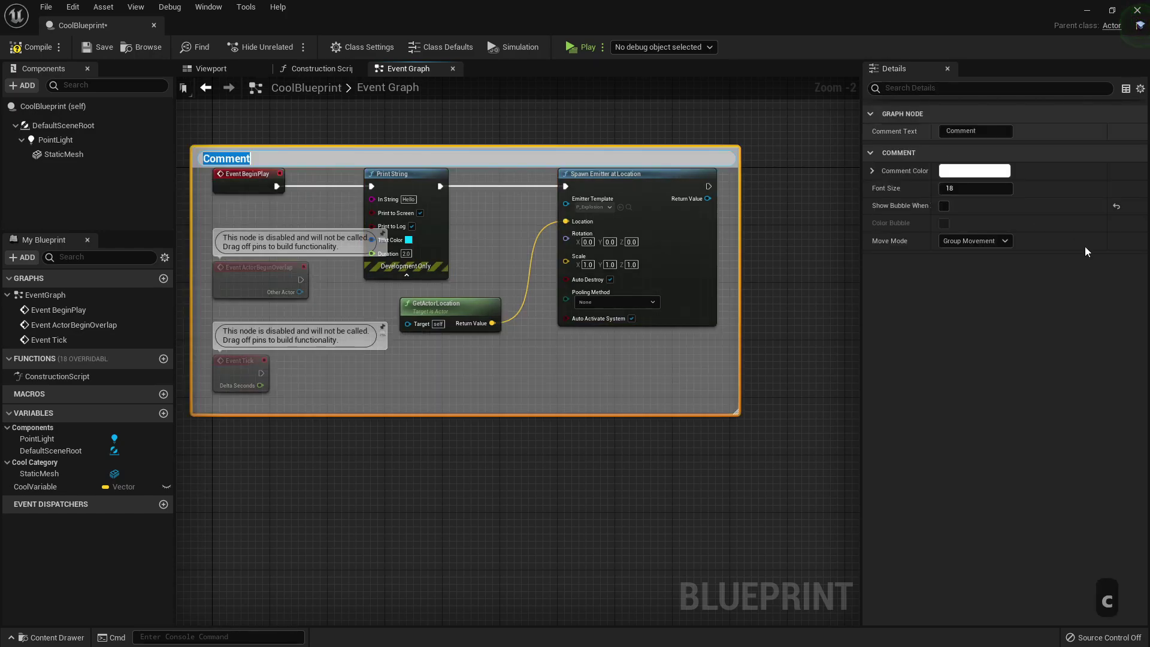
{"action": "right_click_drag", "start_coordinate": [616, 123], "coordinate": [624, 124]}
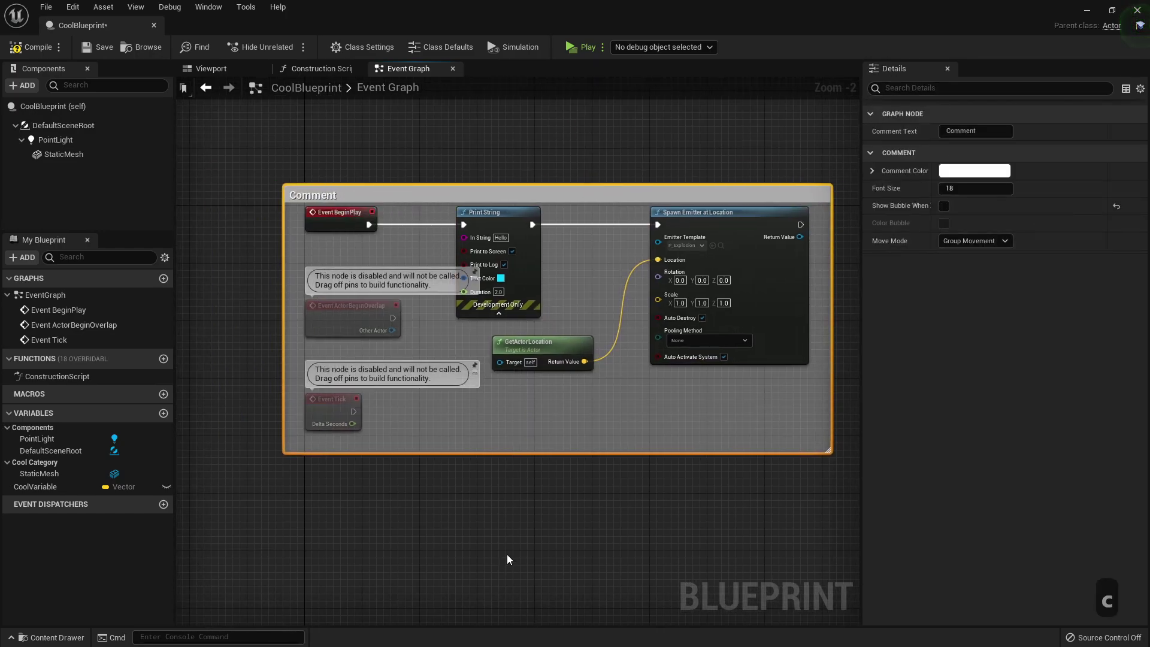
{"action": "right_click_drag", "start_coordinate": [479, 465], "coordinate": [386, 459]}
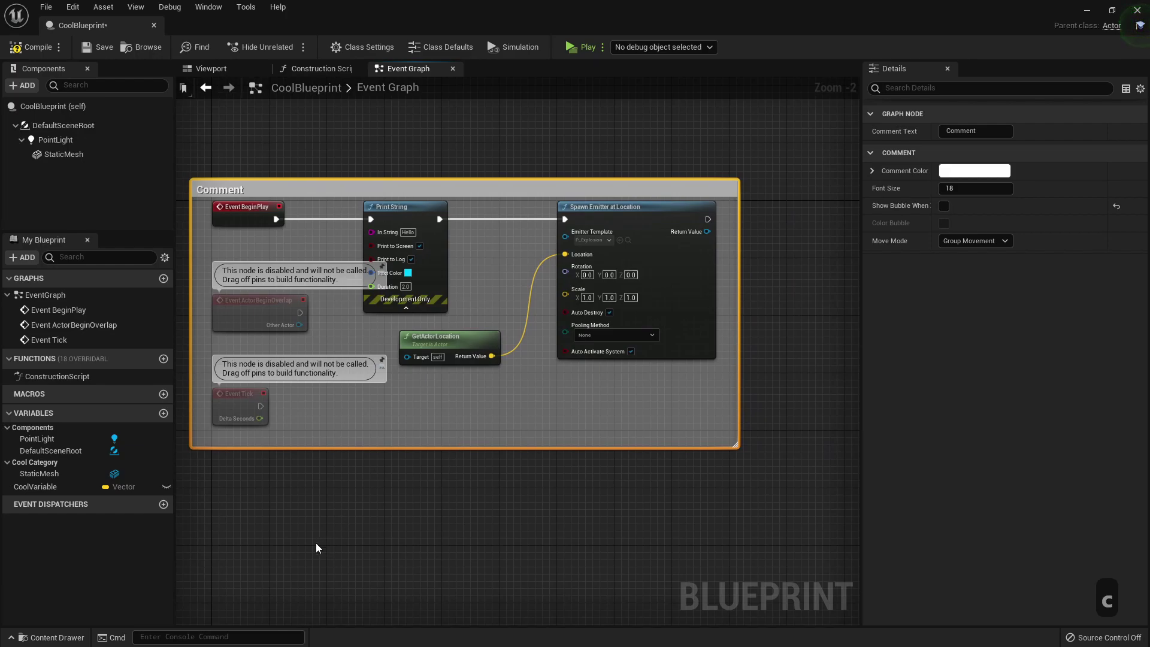
Enable Show Bubble When Zoomed for the comment and move the box down-right.
{"action": "key", "text": "ctrl+space"}
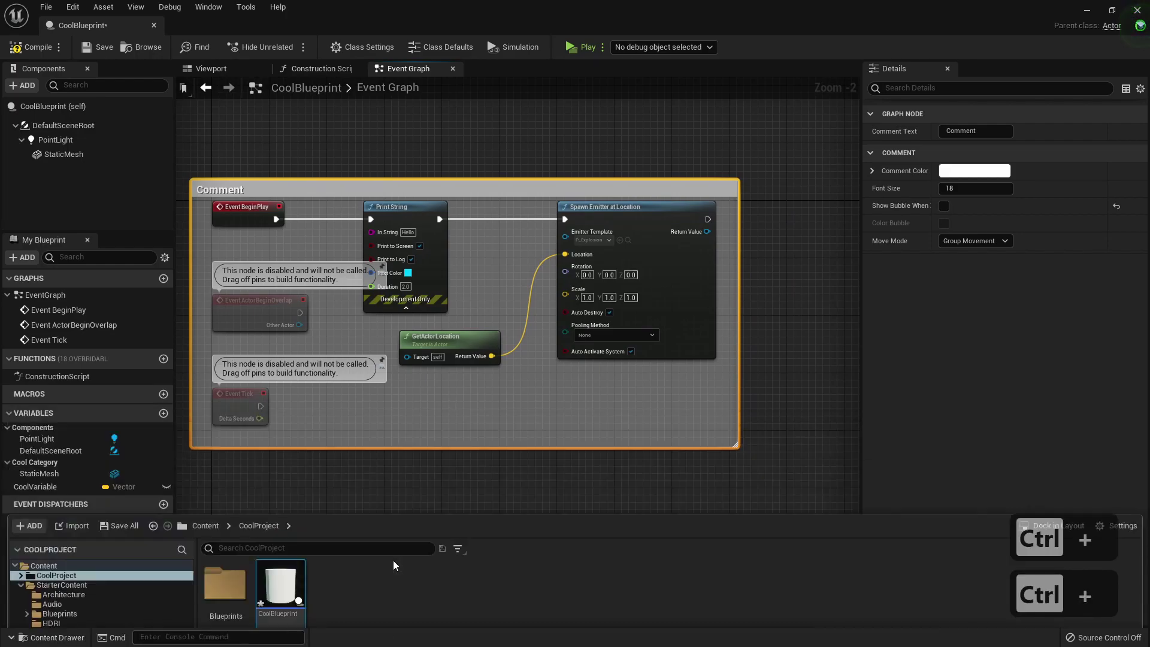
{"action": "key", "text": "ctrl+space"}
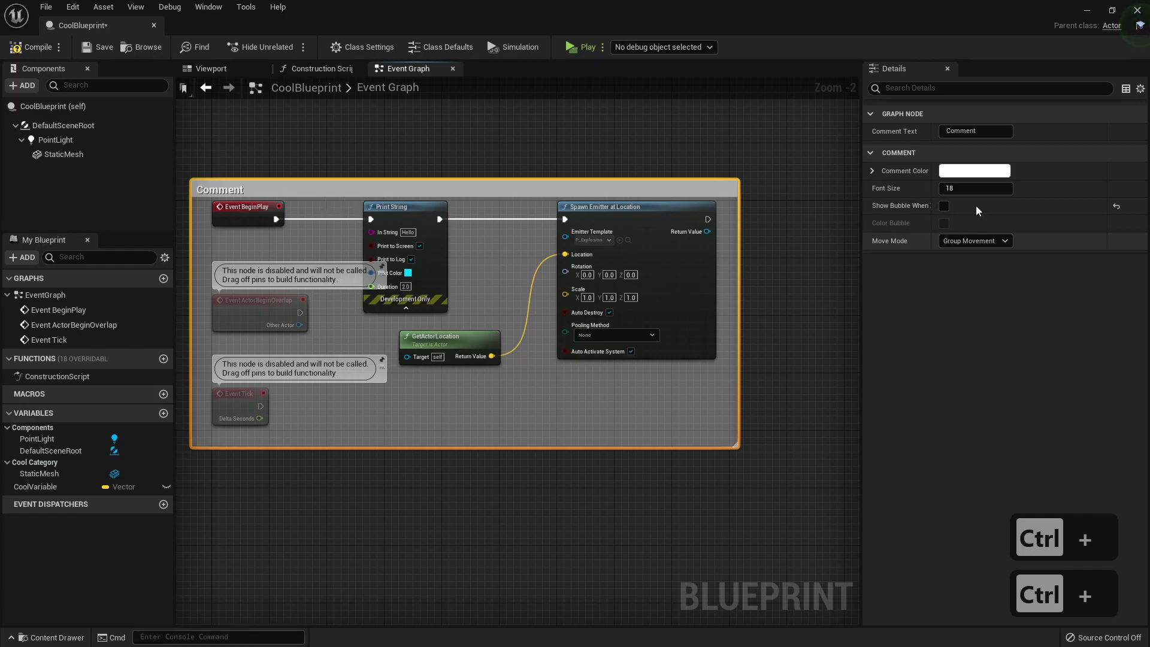
{"action": "left_click", "coordinate": [945, 205]}
{"action": "scroll", "coordinate": [419, 198], "scroll_direction": "down", "scroll_amount": 5}
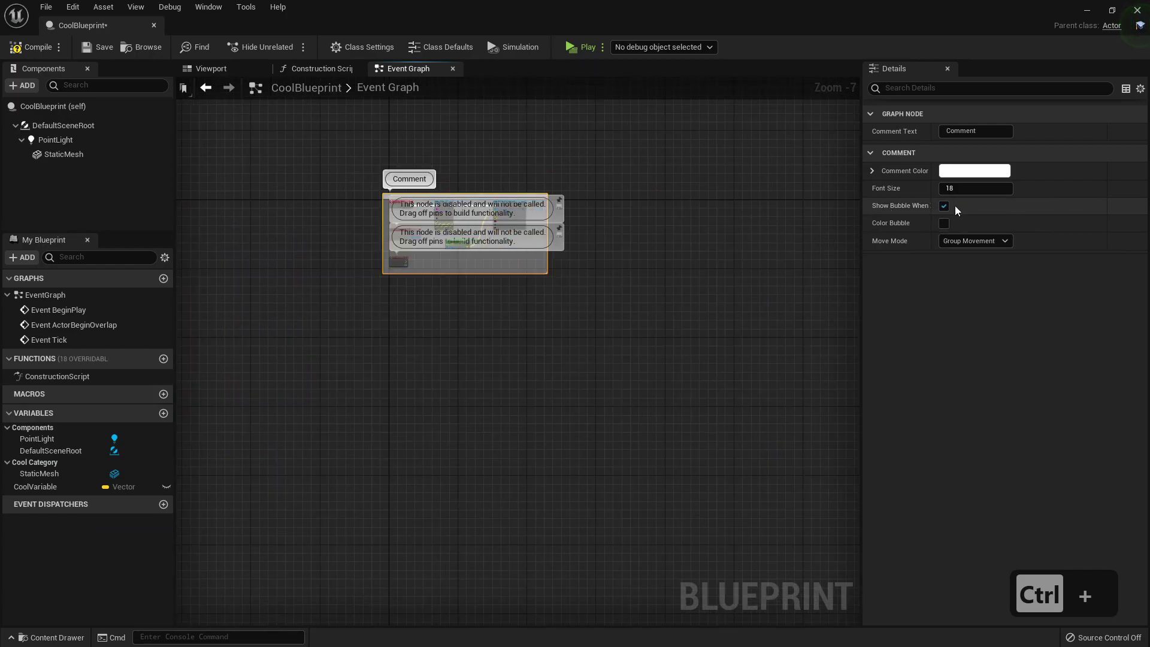
{"action": "scroll", "coordinate": [497, 199], "scroll_direction": "up", "scroll_amount": 6}
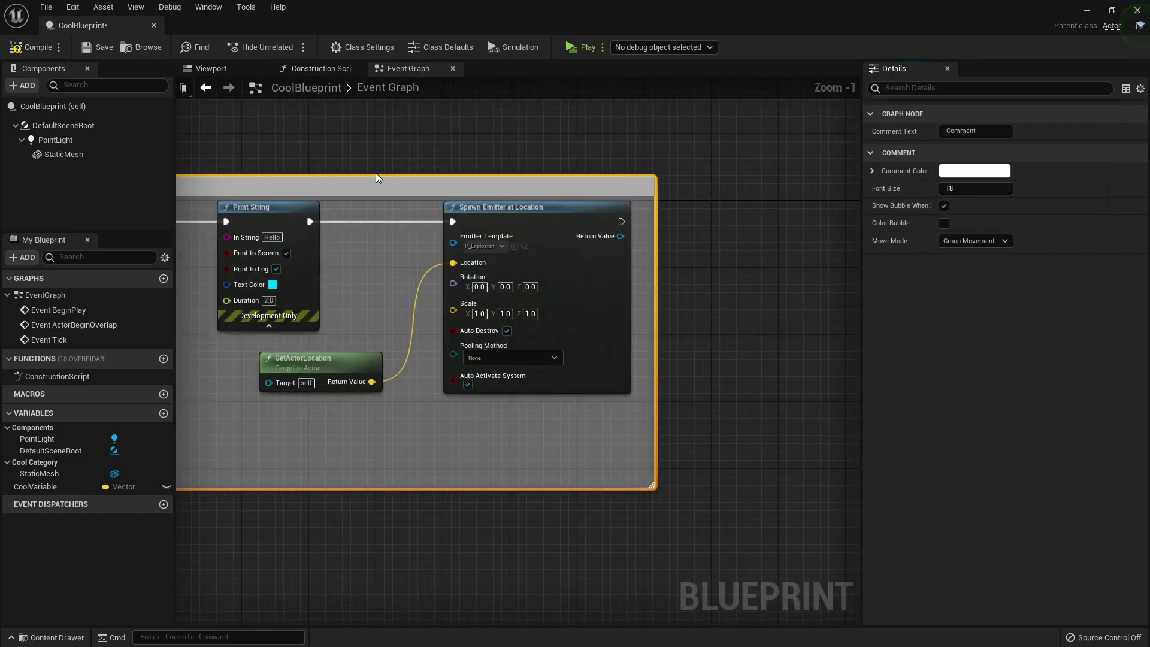
{"action": "left_click_drag", "start_coordinate": [376, 176], "coordinate": [541, 197]}
{"action": "double_click", "coordinate": [568, 216]}
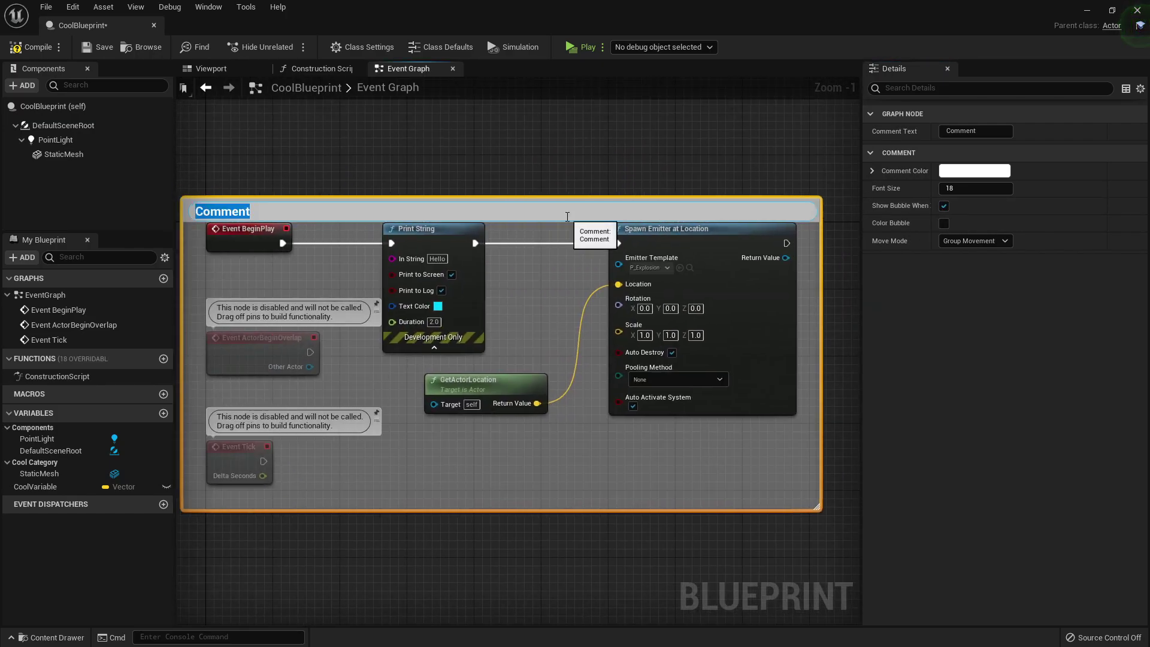
{"action": "left_click", "coordinate": [474, 157]}
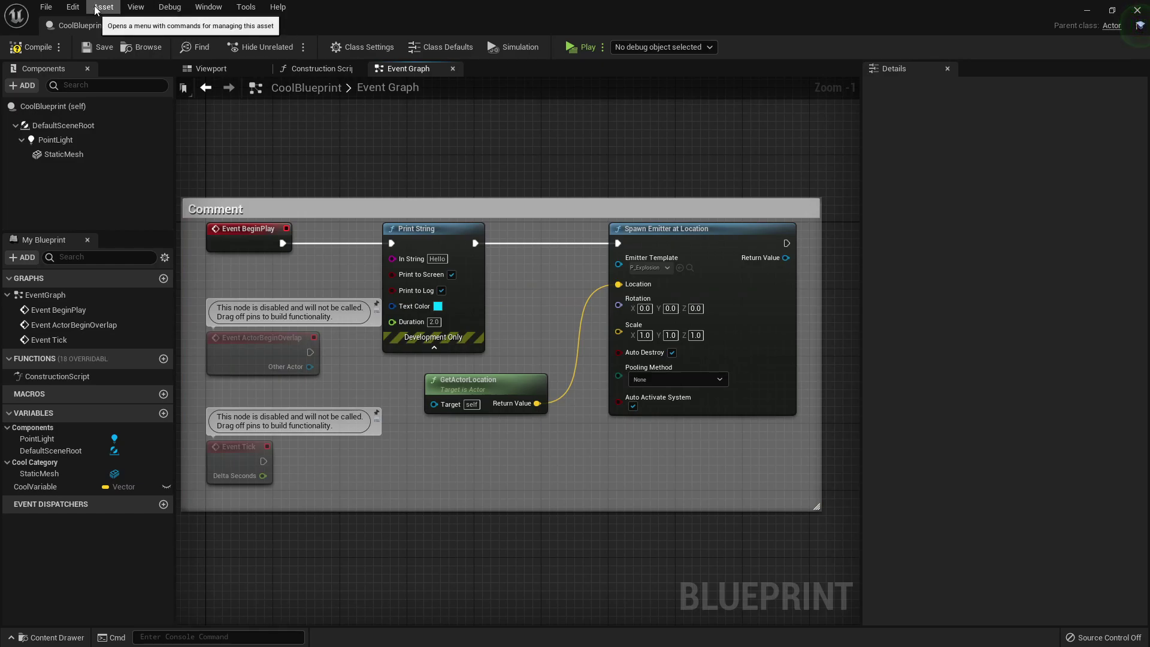
Open Editor Preferences and set the Source Code Editor to Rider.
{"action": "left_click", "coordinate": [73, 7]}
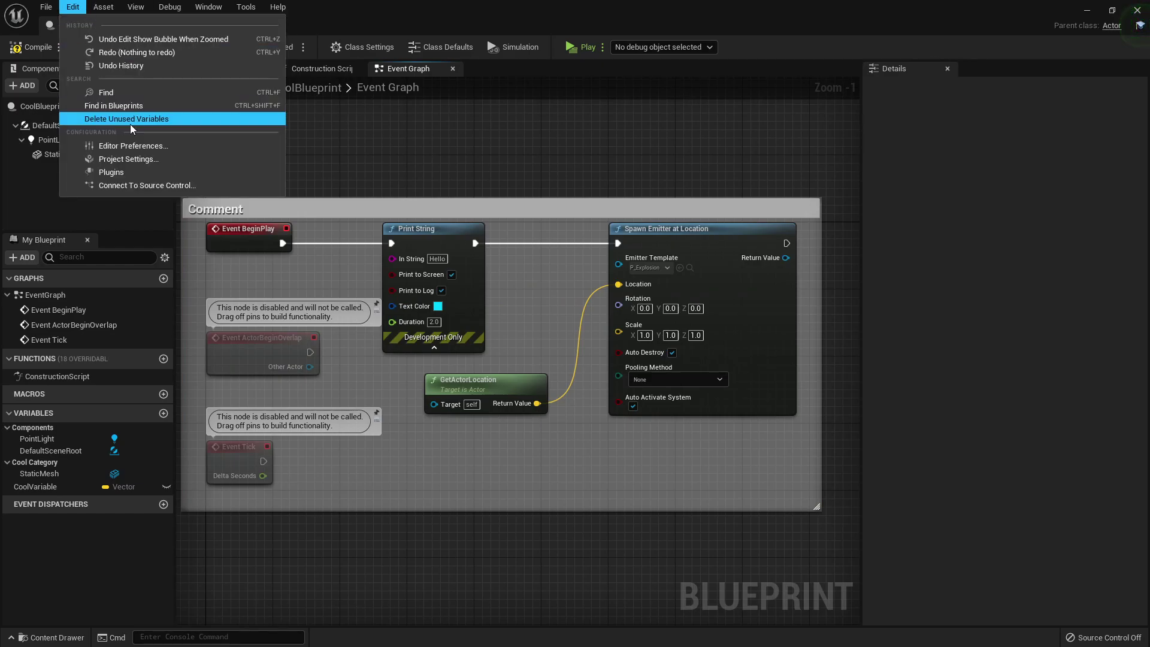
{"action": "left_click", "coordinate": [124, 139]}
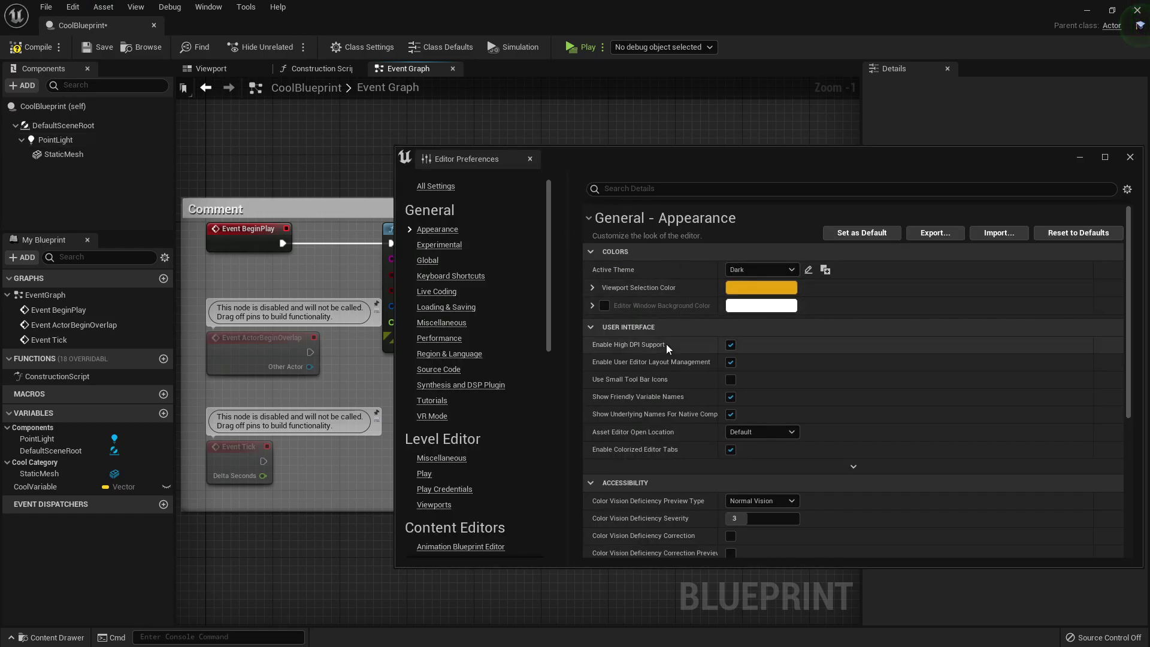
{"action": "scroll", "coordinate": [666, 343], "scroll_direction": "down", "scroll_amount": 5}
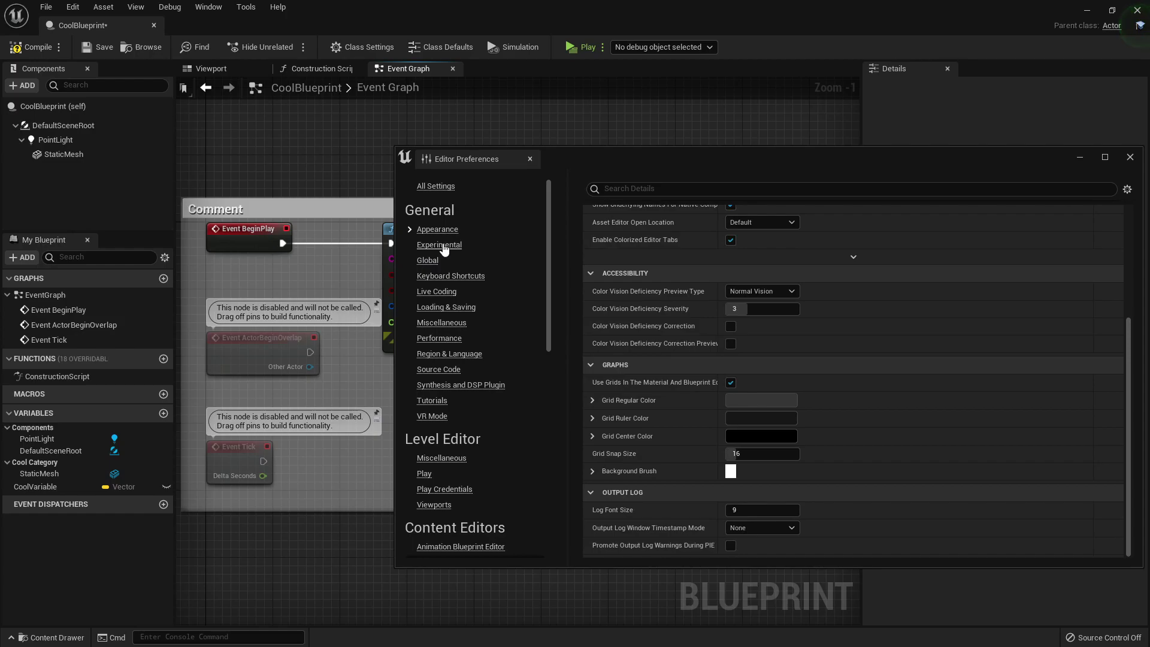
{"action": "left_click", "coordinate": [443, 246]}
{"action": "scroll", "coordinate": [673, 260], "scroll_direction": "down", "scroll_amount": 2}
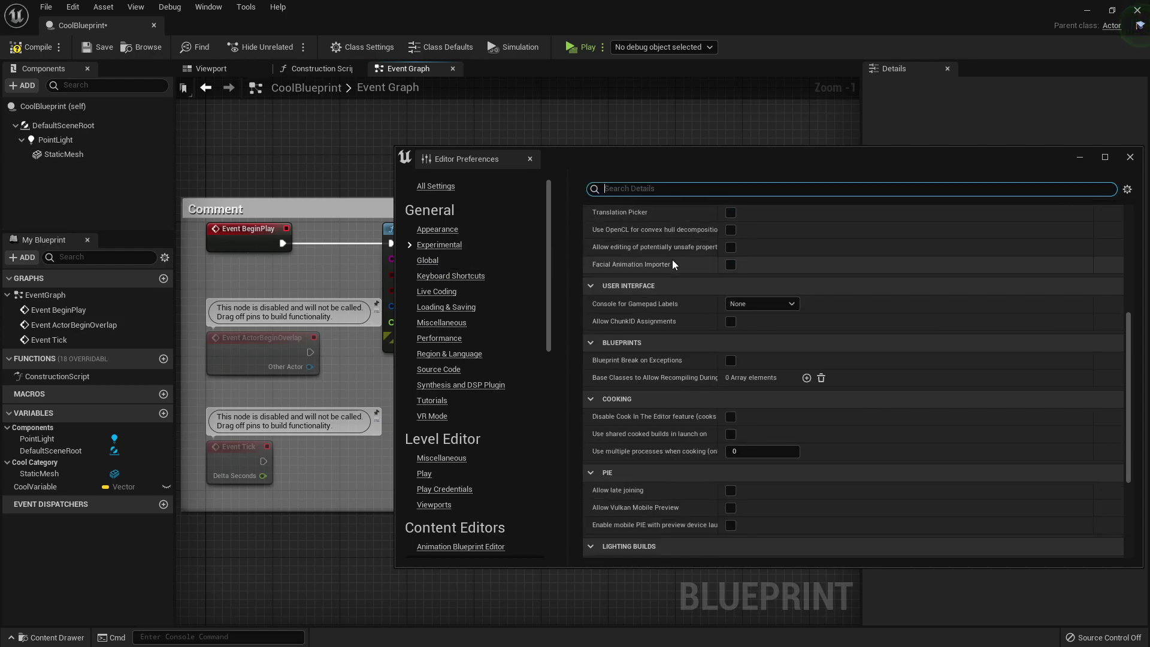
{"action": "scroll", "coordinate": [673, 260], "scroll_direction": "down", "scroll_amount": 4}
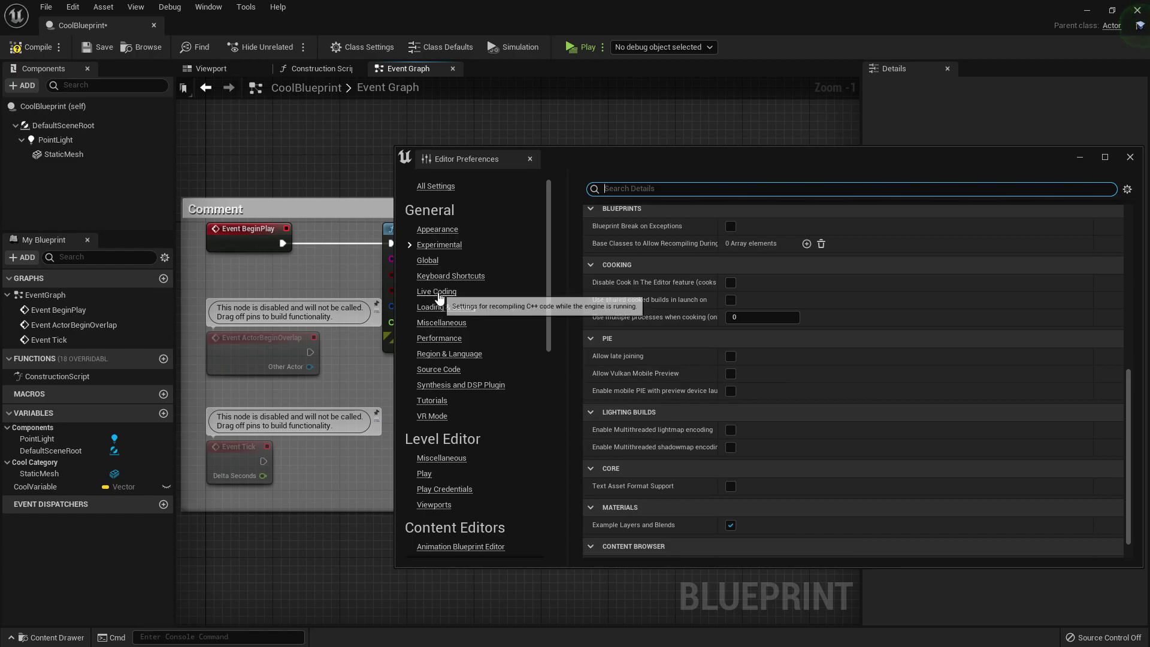
{"action": "left_click", "coordinate": [439, 369]}
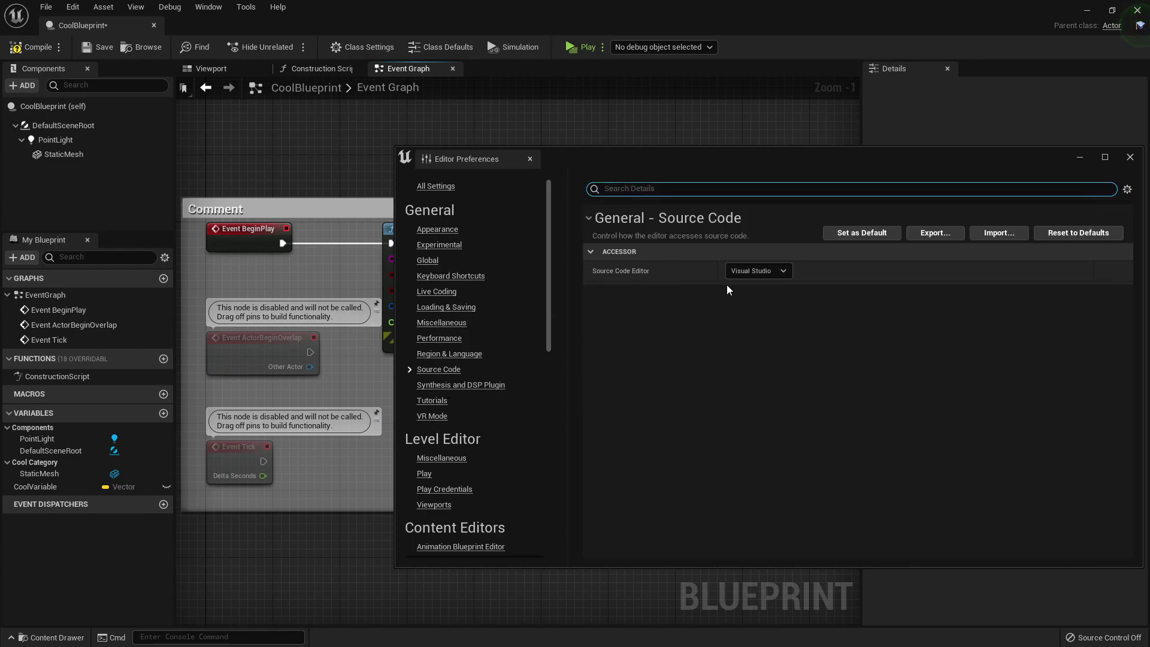
{"action": "left_click", "coordinate": [760, 272]}
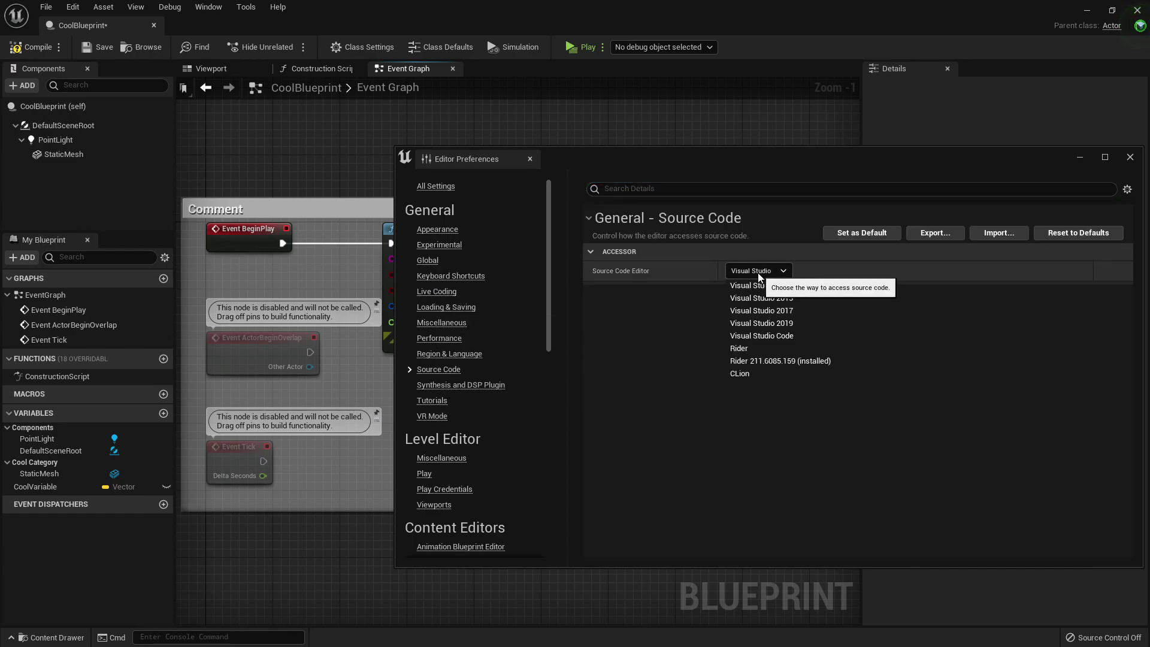
{"action": "left_click", "coordinate": [749, 349]}
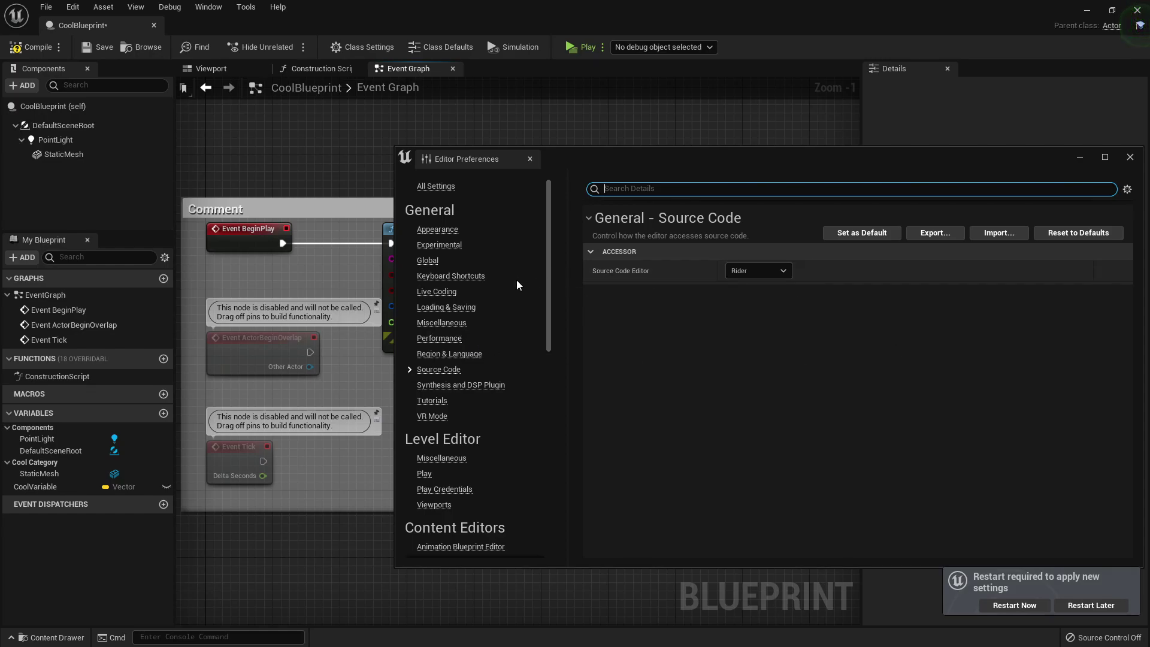
Show the Blueprint Editor preferences and shift the window slightly right.
{"action": "scroll", "coordinate": [474, 395], "scroll_direction": "down", "scroll_amount": 3}
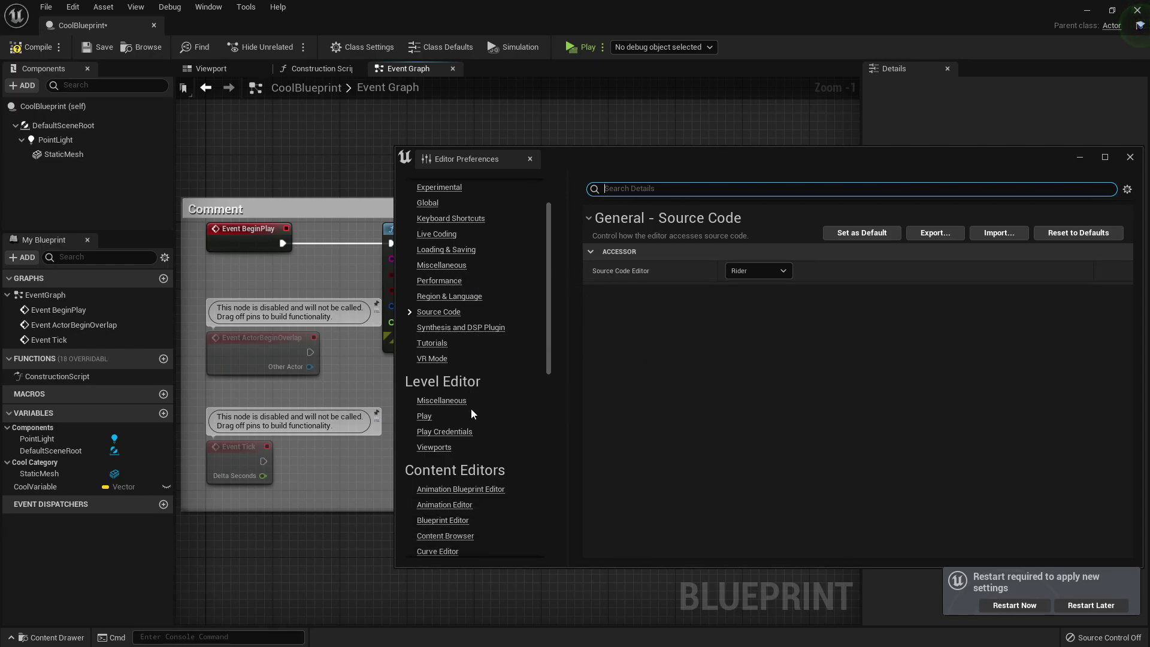
{"action": "scroll", "coordinate": [469, 410], "scroll_direction": "down", "scroll_amount": 2}
{"action": "left_click", "coordinate": [443, 483]}
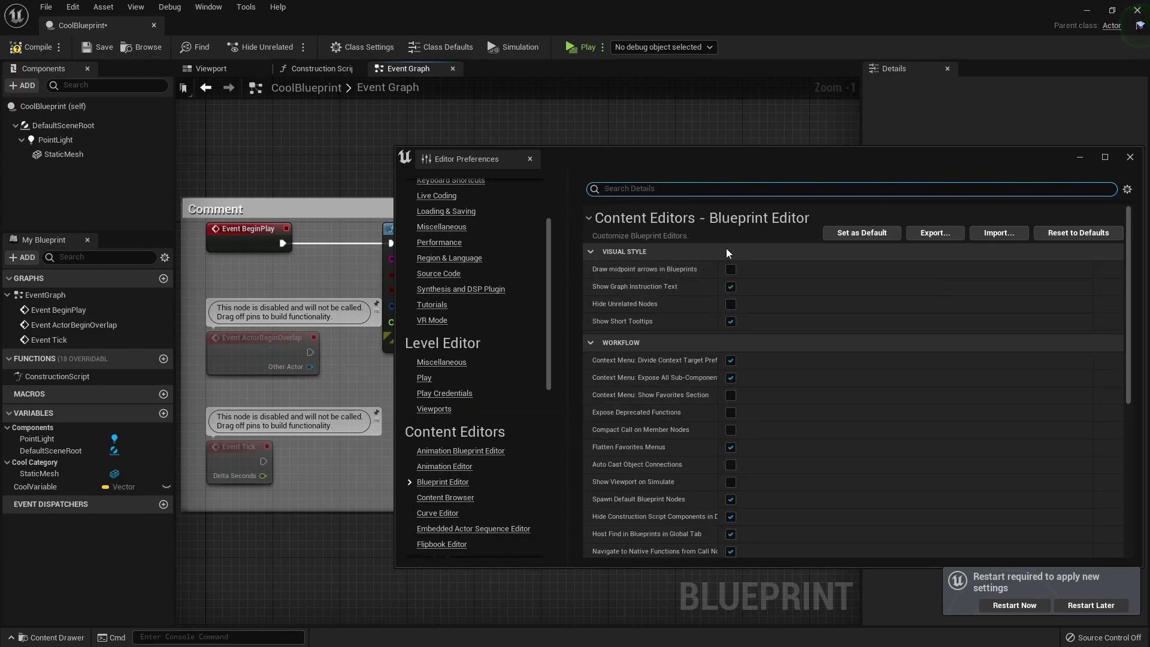
{"action": "left_click_drag", "start_coordinate": [749, 159], "coordinate": [810, 152]}
Turn 'Draw midpoint arrows in Blueprints' on then back off, and scroll the Blueprint Editor settings.
{"action": "left_click", "coordinate": [792, 263]}
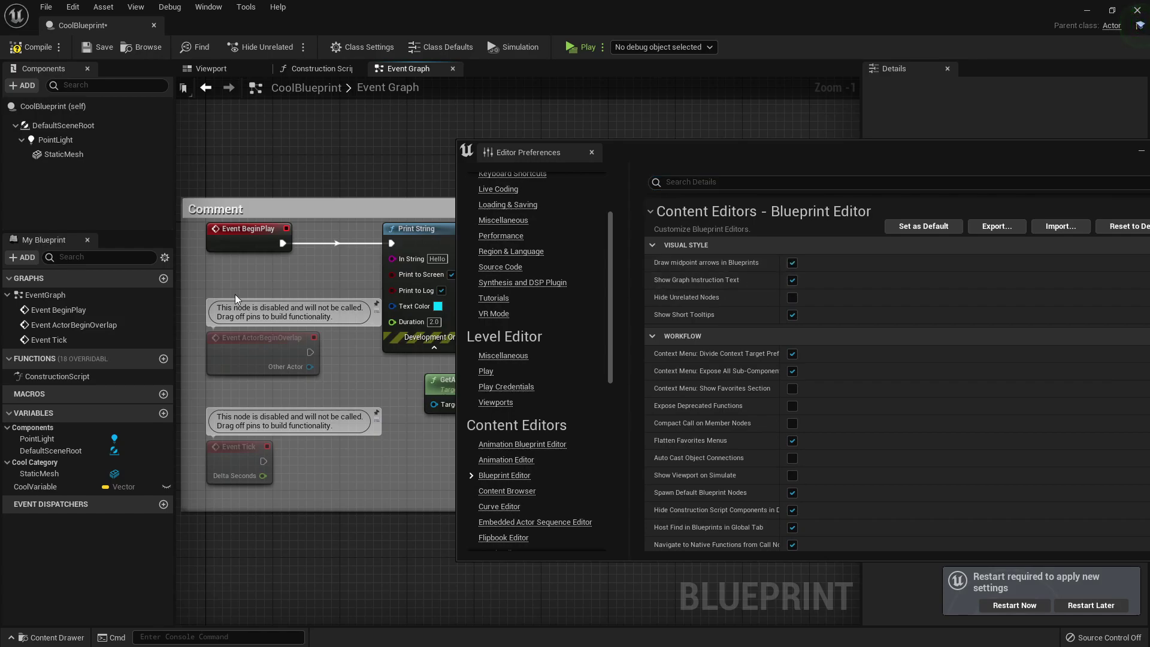
{"action": "left_click", "coordinate": [791, 265]}
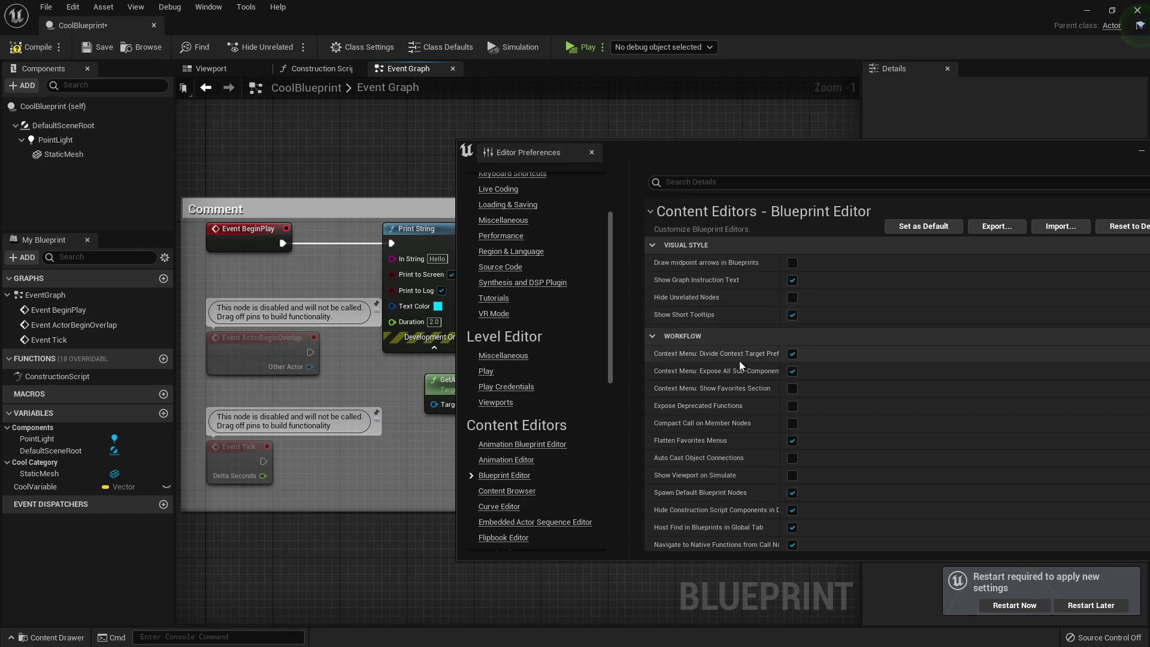
{"action": "scroll", "coordinate": [741, 365], "scroll_direction": "down", "scroll_amount": 2}
{"action": "scroll", "coordinate": [743, 371], "scroll_direction": "down", "scroll_amount": 5}
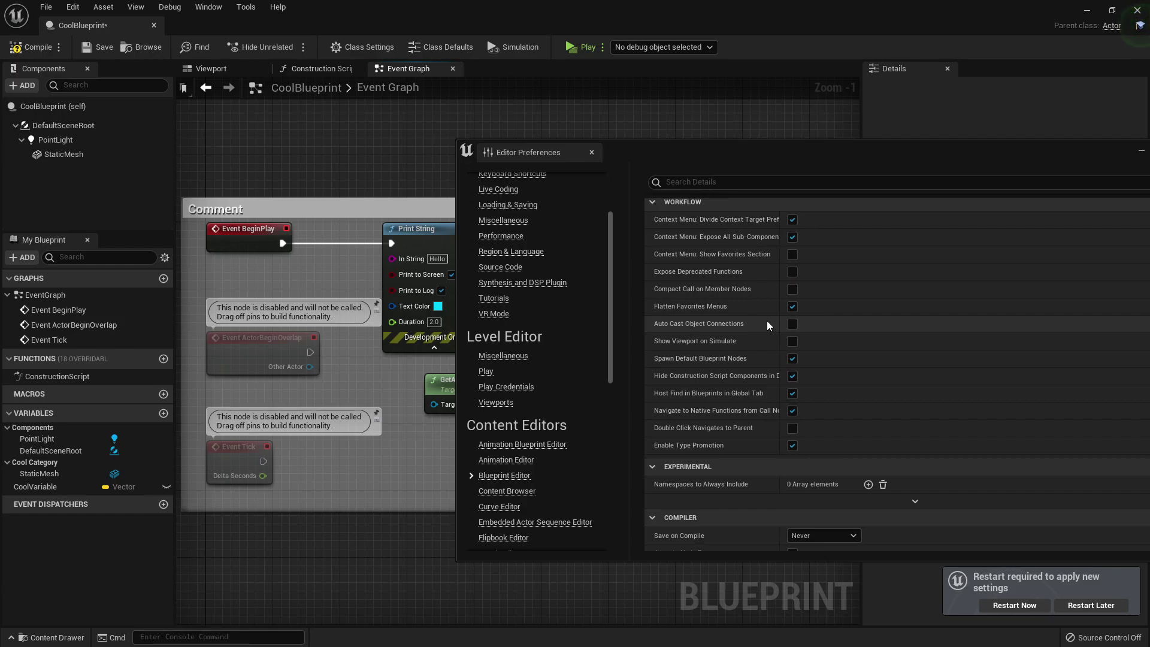
{"action": "scroll", "coordinate": [764, 325], "scroll_direction": "down", "scroll_amount": 6}
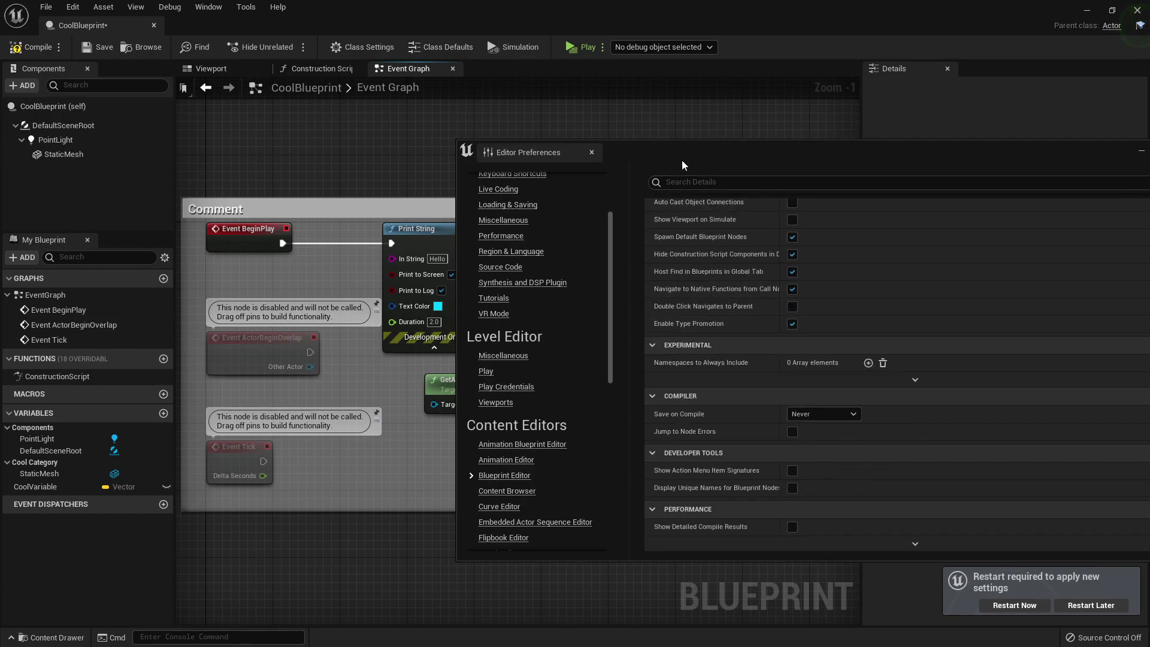
{"action": "scroll", "coordinate": [514, 488], "scroll_direction": "down", "scroll_amount": 8}
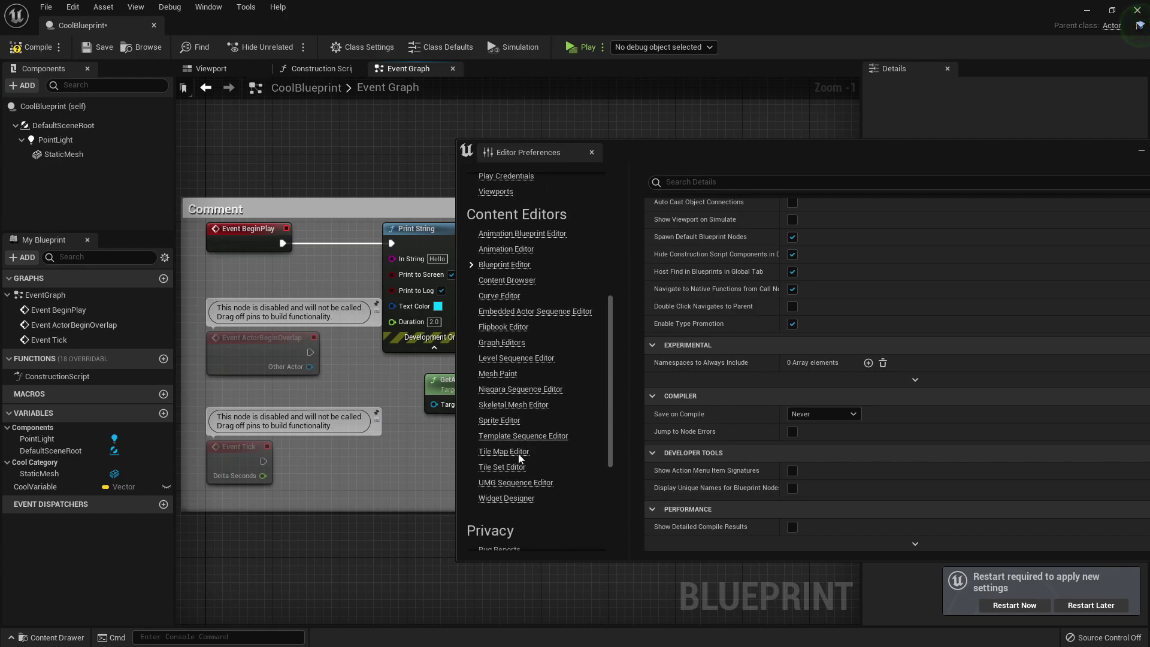
Move the Editor Preferences window aside and close it.
{"action": "left_click_drag", "start_coordinate": [757, 156], "coordinate": [463, 188]}
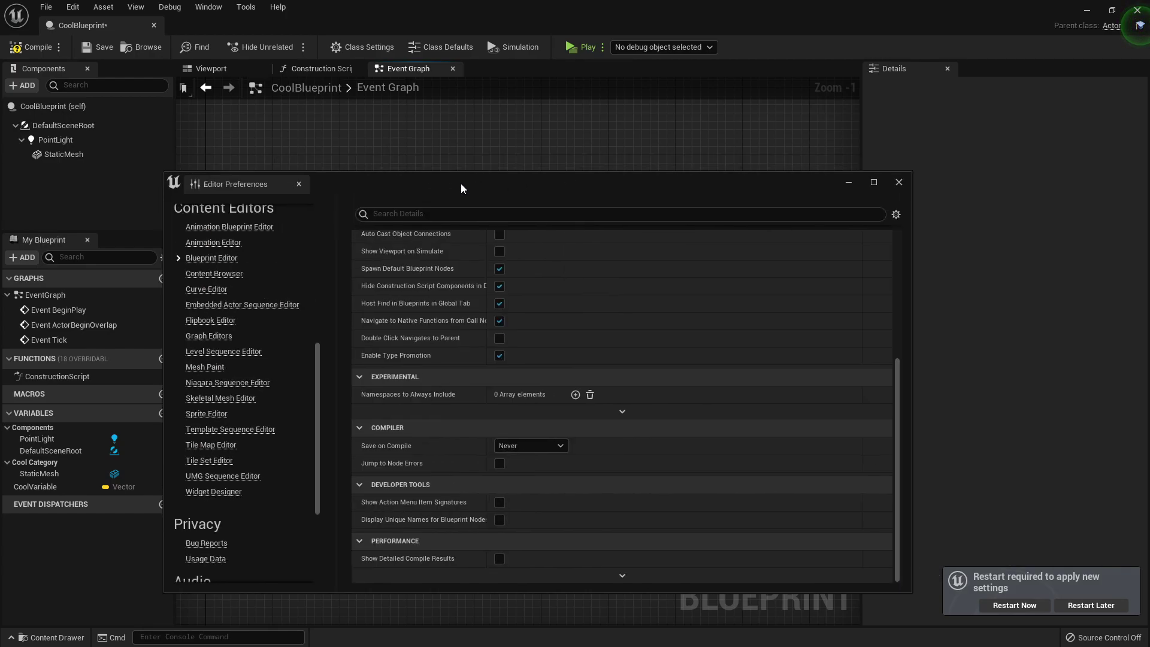
{"action": "left_click", "coordinate": [897, 182]}
{"action": "scroll", "coordinate": [515, 163], "scroll_direction": "down", "scroll_amount": 3}
{"action": "scroll", "coordinate": [536, 158], "scroll_direction": "up", "scroll_amount": 2}
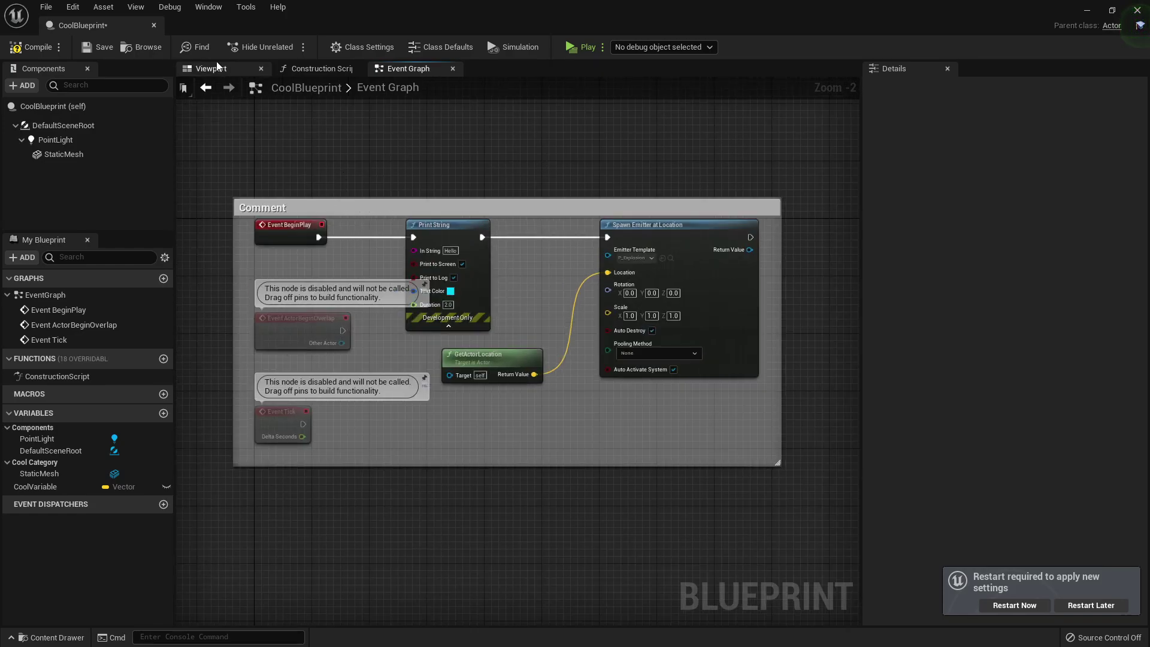
Open the empty Find Results panel, recentre on the comment box, and view the cylinder in Viewport.
{"action": "left_click", "coordinate": [203, 48]}
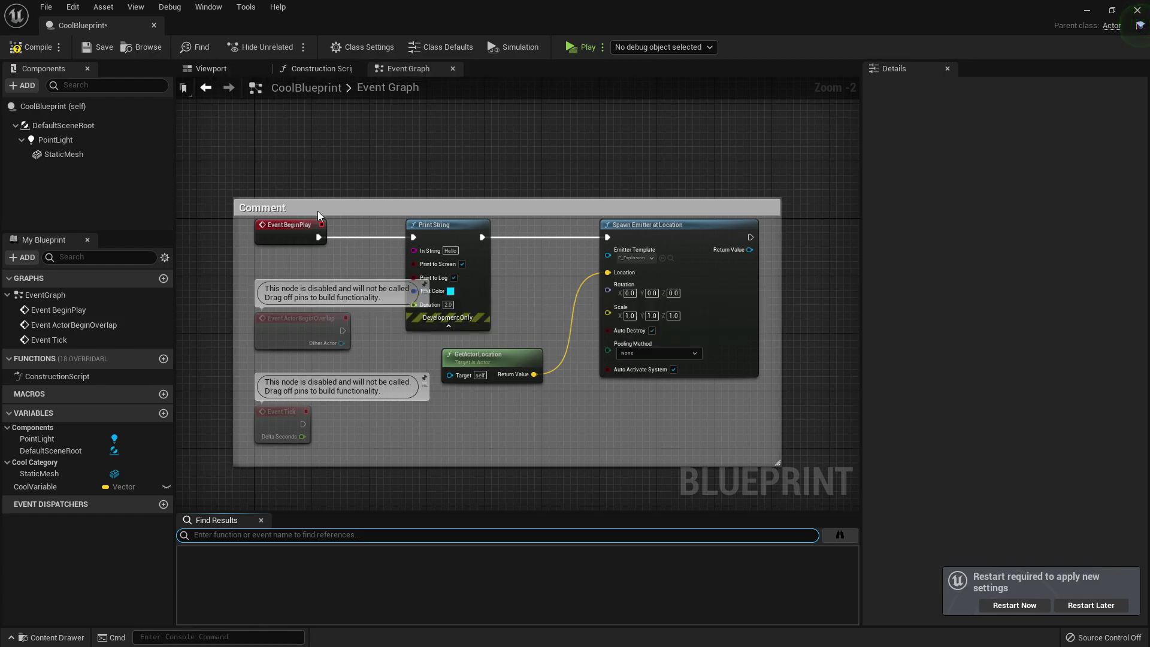
{"action": "left_click", "coordinate": [555, 147]}
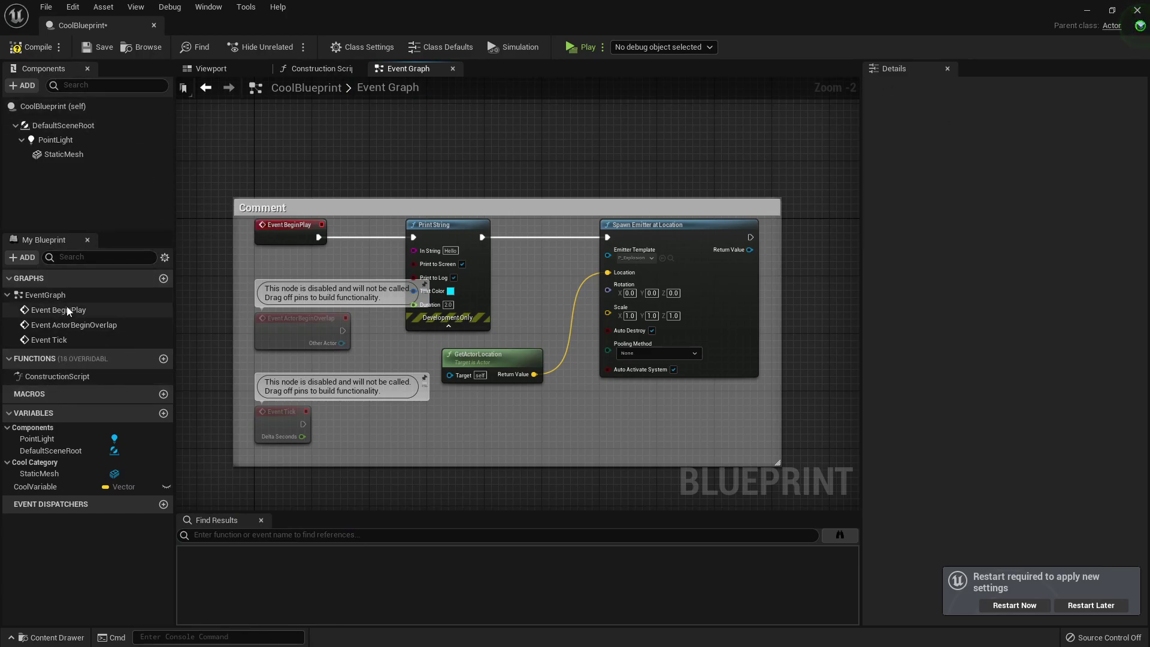
{"action": "scroll", "coordinate": [324, 340], "scroll_direction": "down", "scroll_amount": 2}
{"action": "right_click_drag", "start_coordinate": [323, 341], "coordinate": [337, 394]}
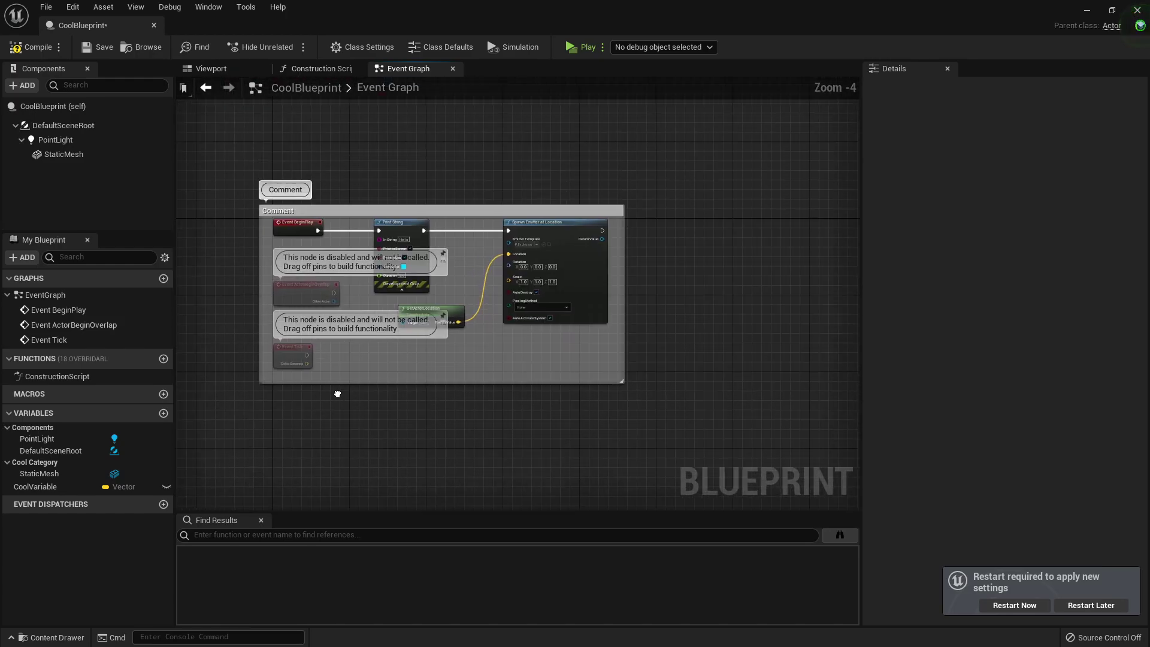
{"action": "right_click_drag", "start_coordinate": [336, 182], "coordinate": [347, 199]}
{"action": "scroll", "coordinate": [271, 167], "scroll_direction": "up", "scroll_amount": 3}
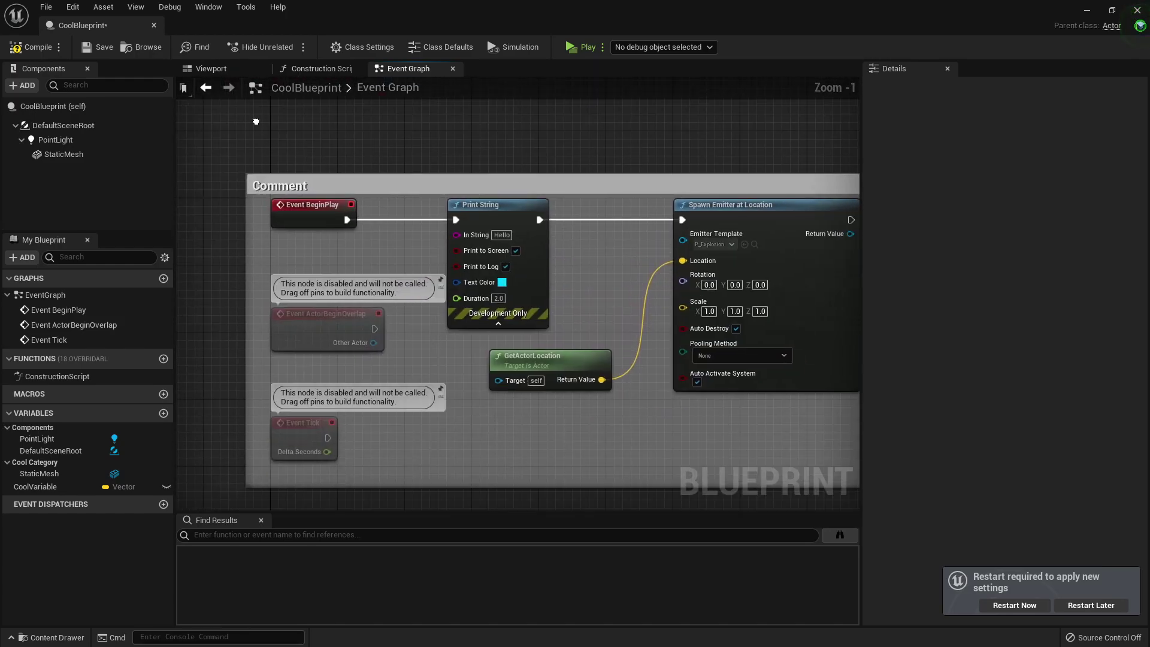
{"action": "scroll", "coordinate": [256, 121], "scroll_direction": "down", "scroll_amount": 3}
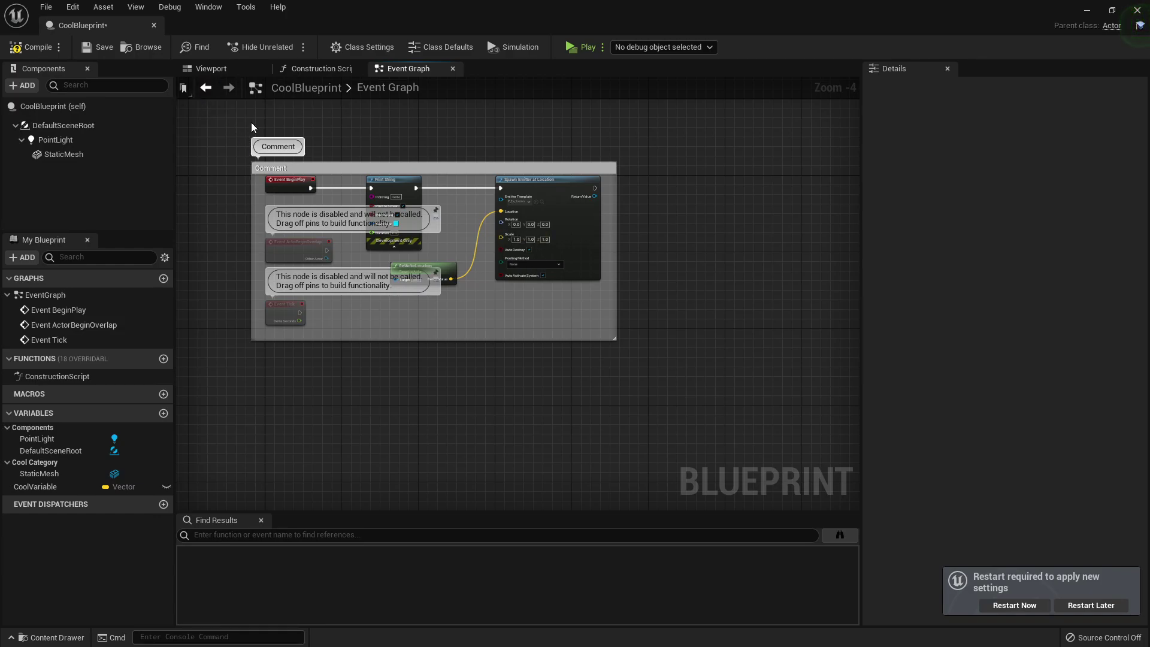
{"action": "right_click_drag", "start_coordinate": [218, 177], "coordinate": [242, 243]}
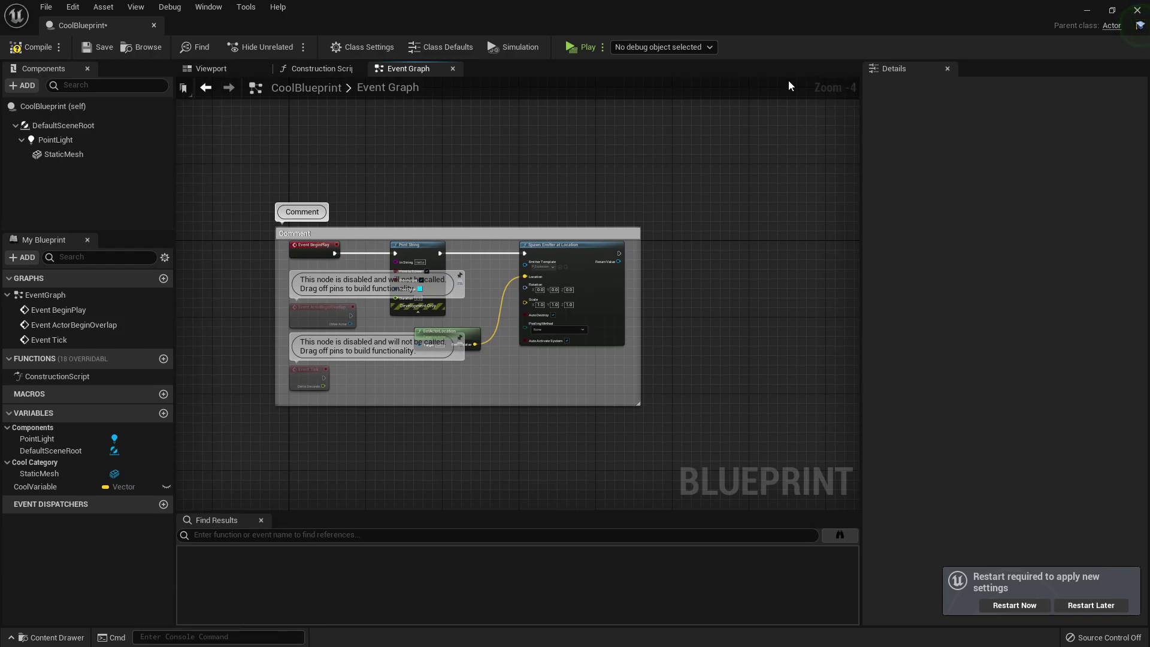
{"action": "left_click", "coordinate": [245, 71]}
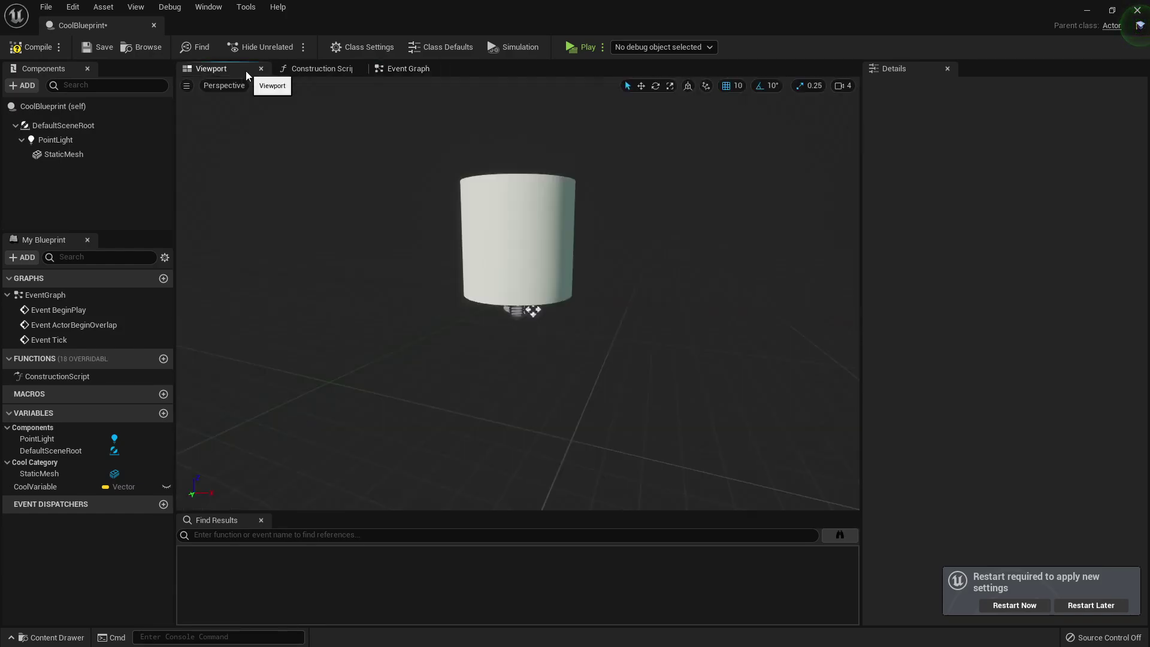